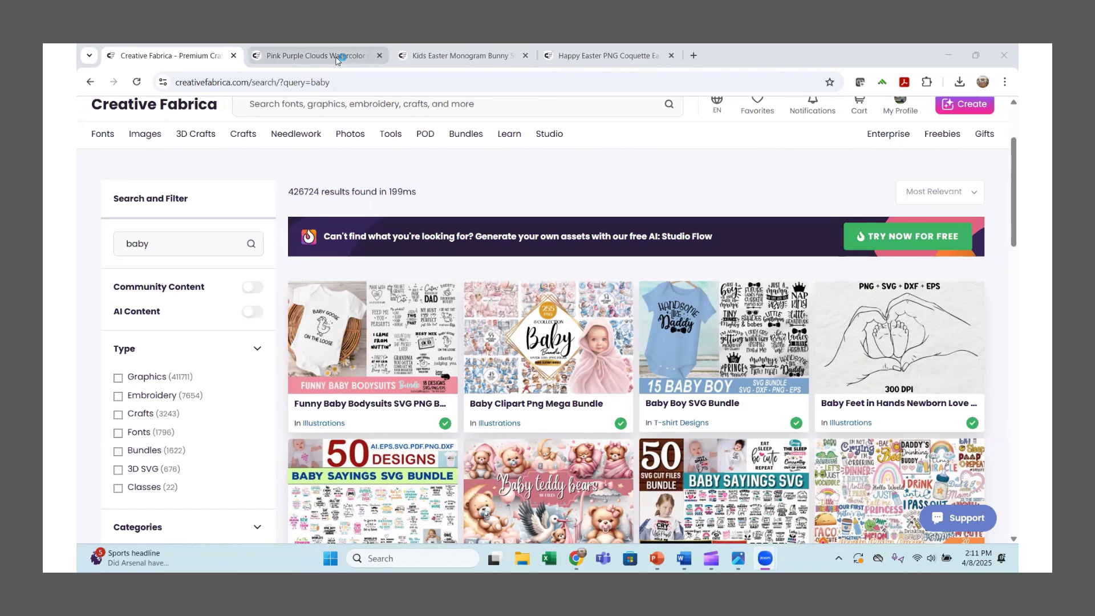
Step: Review the product pages for the Pink Purple Clouds clipart, the Kids Easter Monogram Bunny and the Happy Easter Coquette Bunny designs
left_click(338, 57)
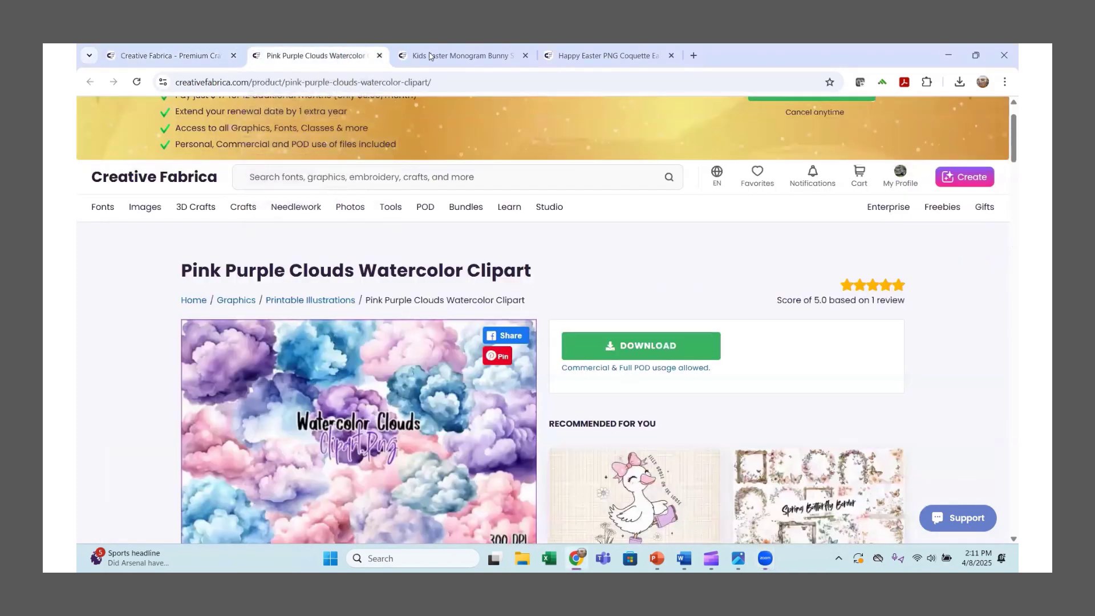
left_click(451, 57)
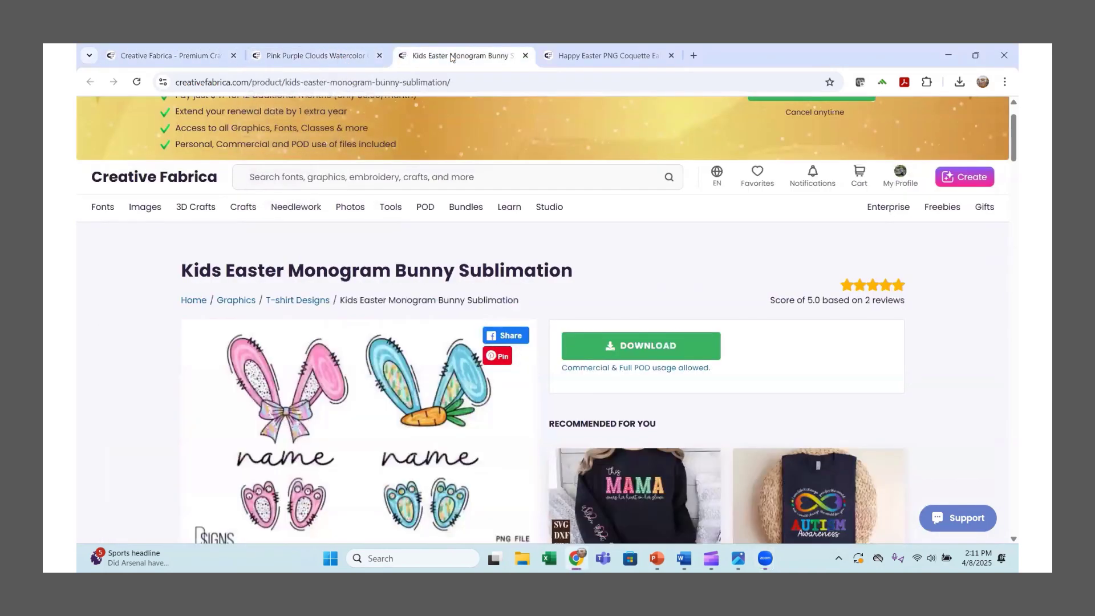
left_click(588, 57)
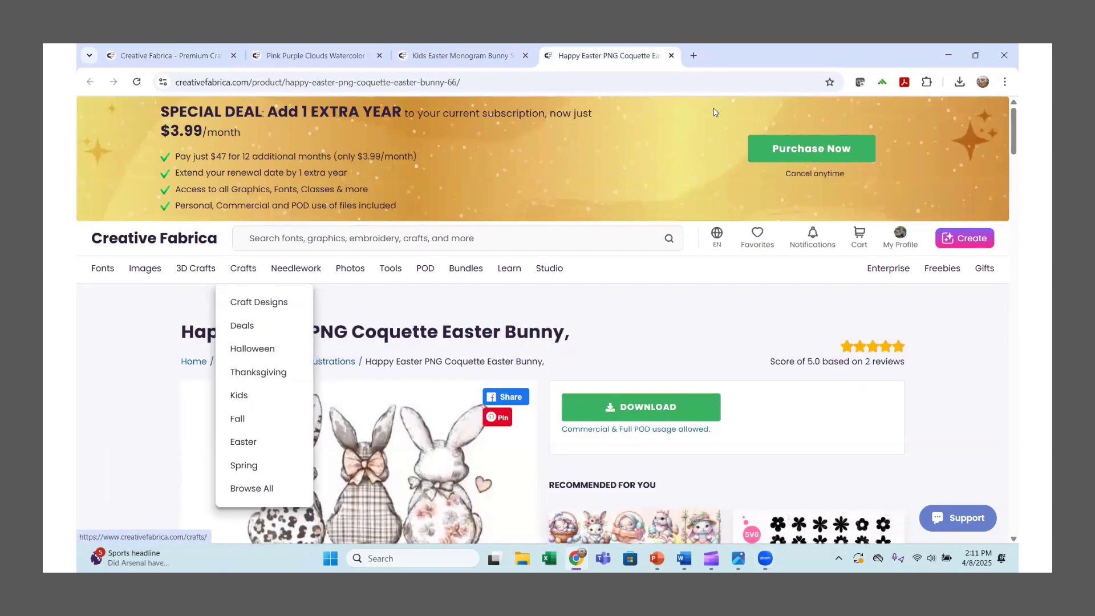
scroll(650, 197, "down", 1)
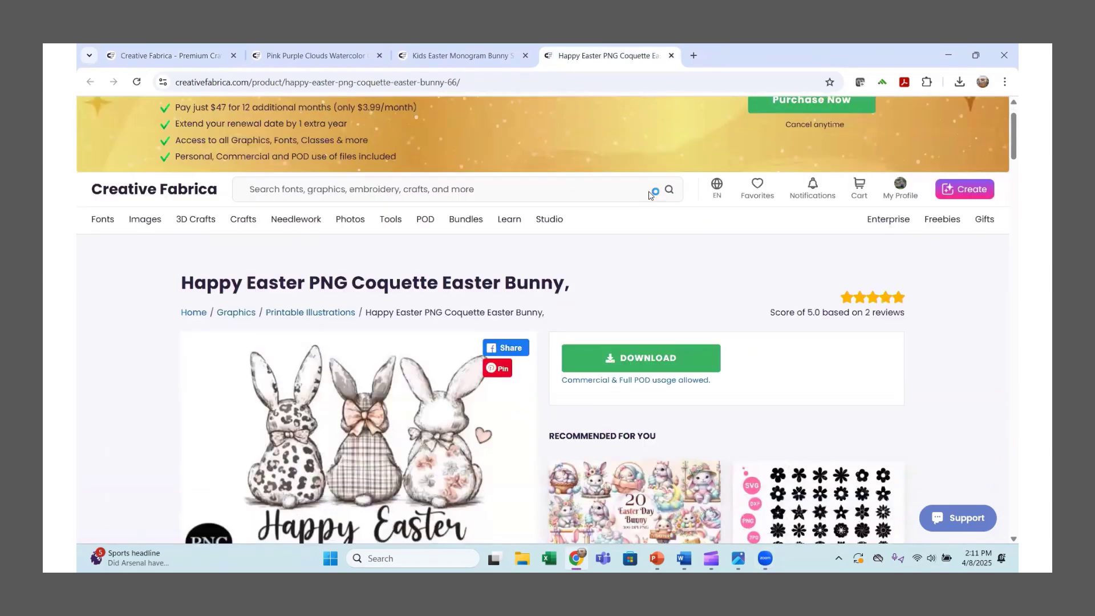
scroll(644, 201, "down", 2)
scroll(570, 219, "up", 2)
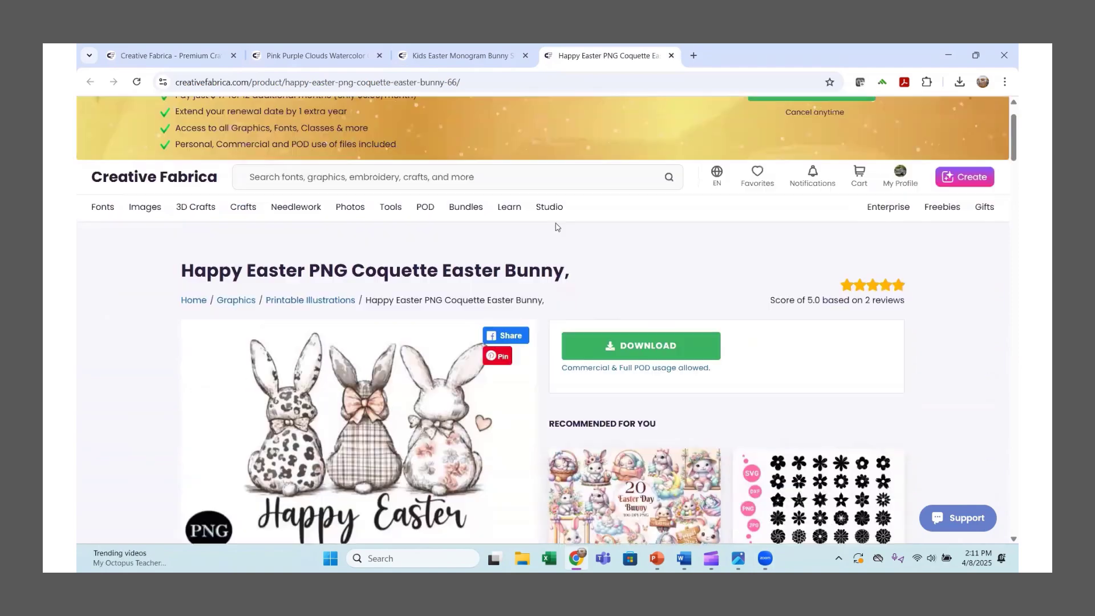
scroll(558, 227, "down", 2)
scroll(519, 251, "up", 3)
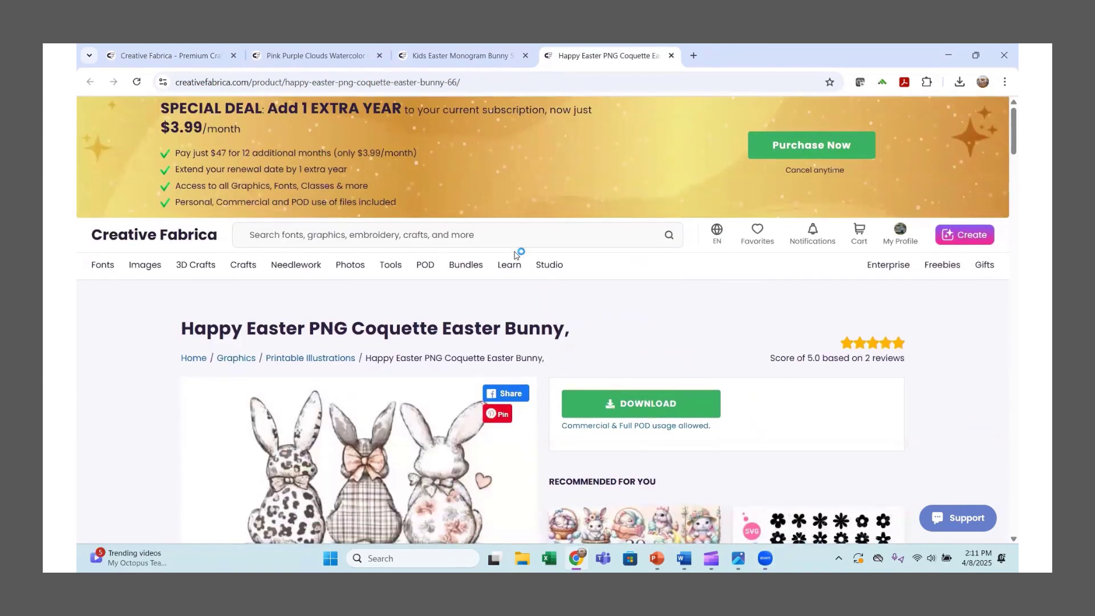
scroll(485, 274, "down", 2)
scroll(422, 317, "down", 1)
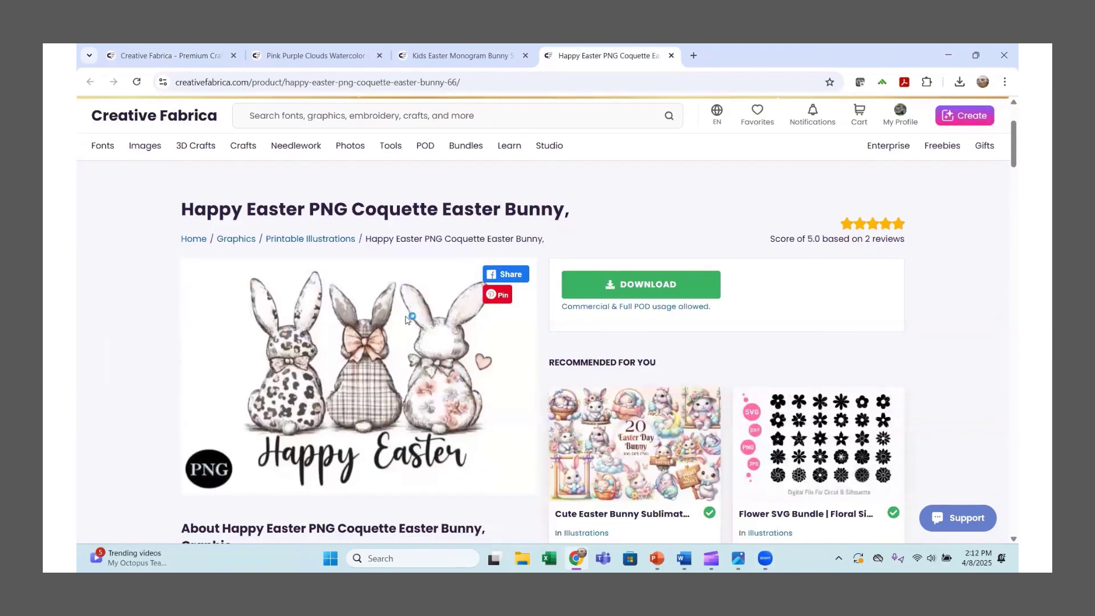
scroll(365, 299, "up", 2)
scroll(351, 292, "down", 2)
scroll(369, 291, "up", 3)
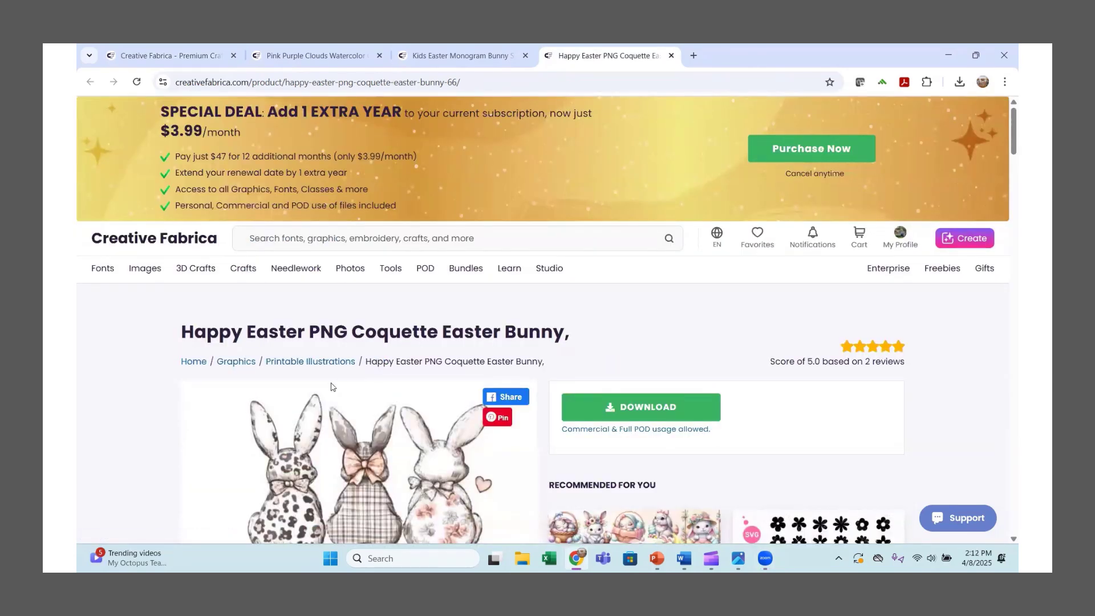
scroll(332, 387, "down", 3)
scroll(325, 384, "up", 3)
scroll(320, 382, "down", 1)
scroll(320, 382, "down", 1)
scroll(320, 381, "up", 2)
Step: Close the Happy Easter and Kids Easter Monogram product pages, view the clouds clipart page, and return to the baby search results
left_click(670, 55)
scroll(421, 278, "down", 2)
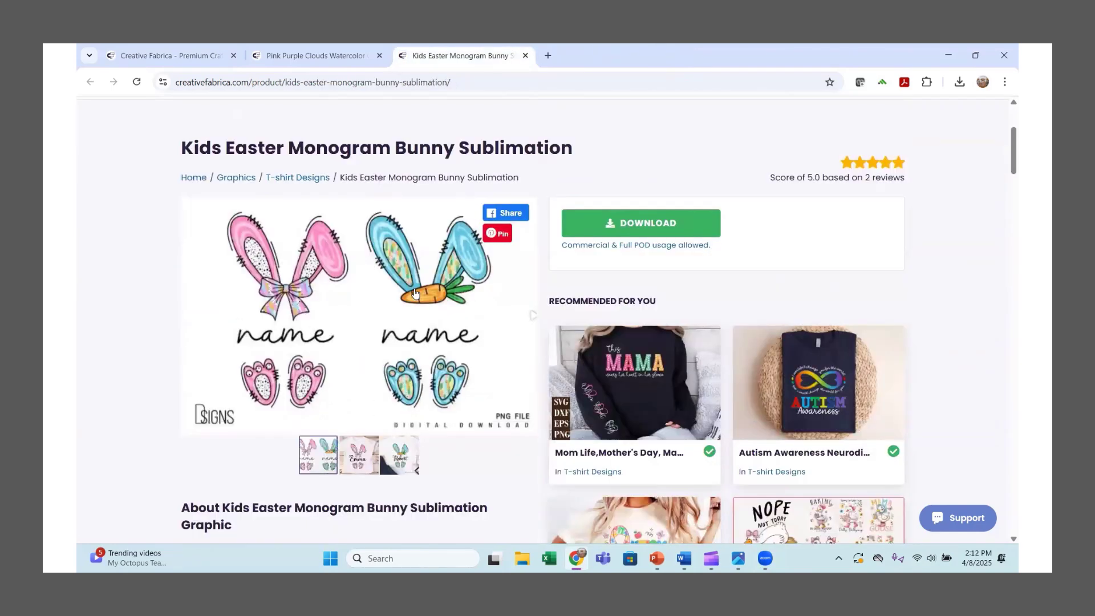
scroll(270, 345, "up", 3)
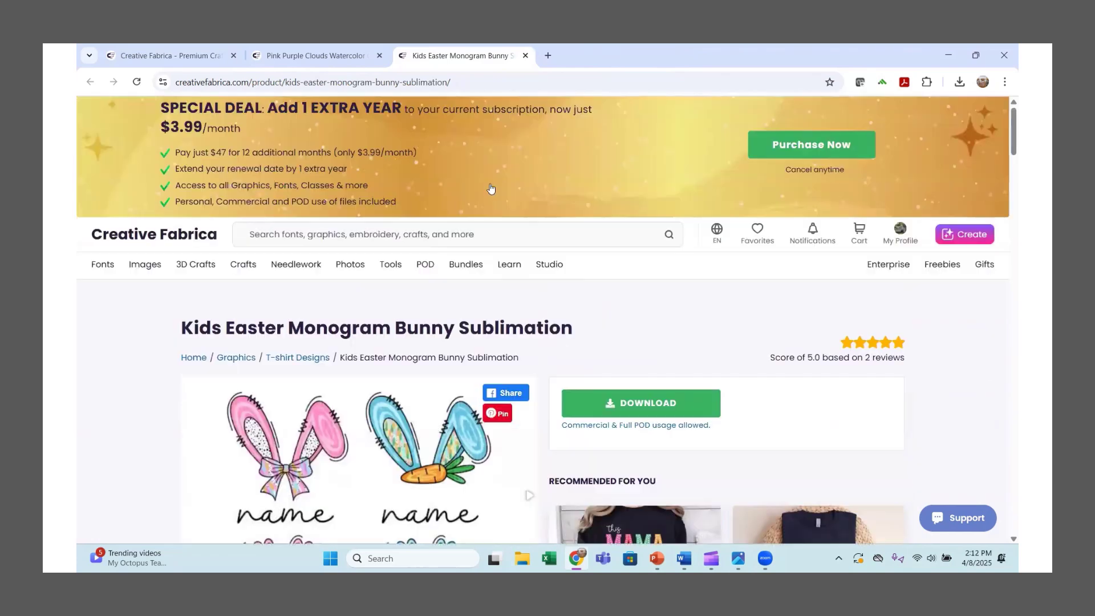
left_click(525, 56)
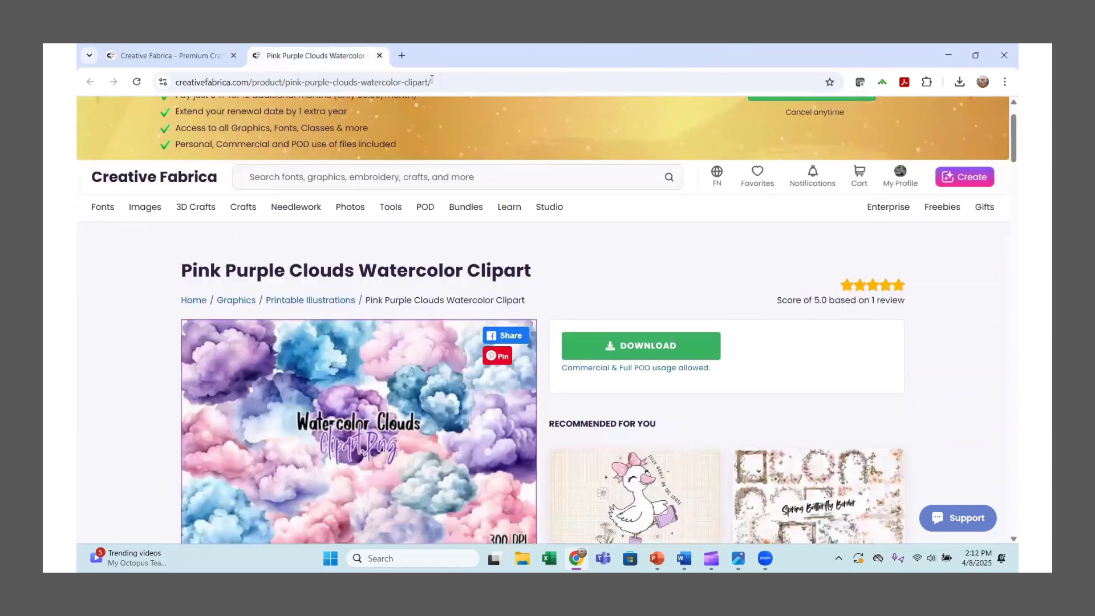
scroll(334, 359, "down", 2)
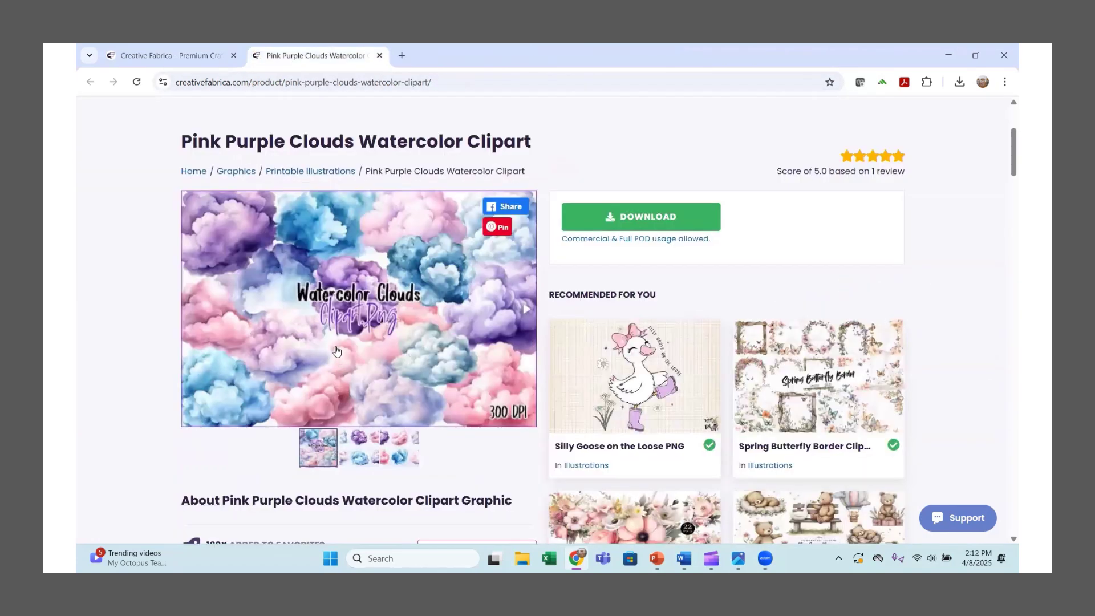
scroll(336, 350, "up", 4)
left_click(192, 57)
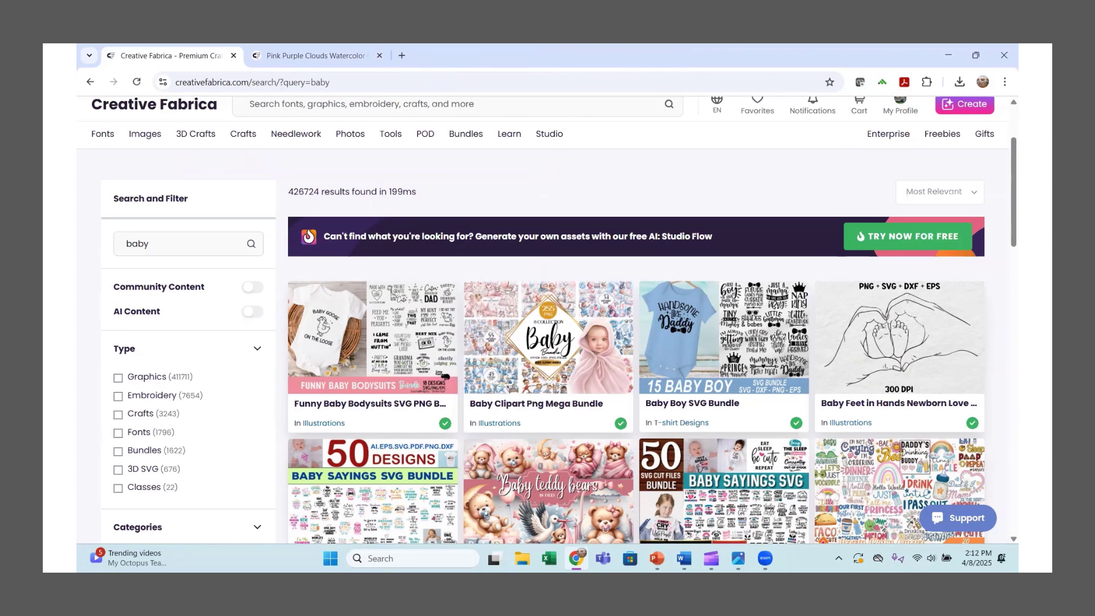
Step: Switch to the blank Word document and set the page to Letter (8.5 x 11 in), landscape orientation, with 0" margins on all sides
key("alt+Tab")
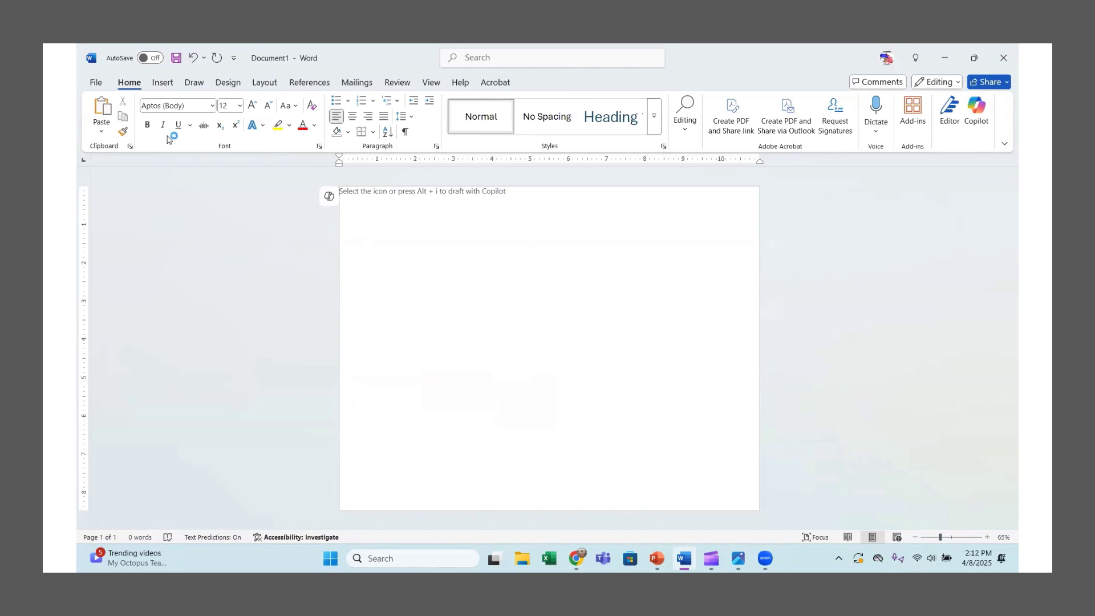
left_click(266, 83)
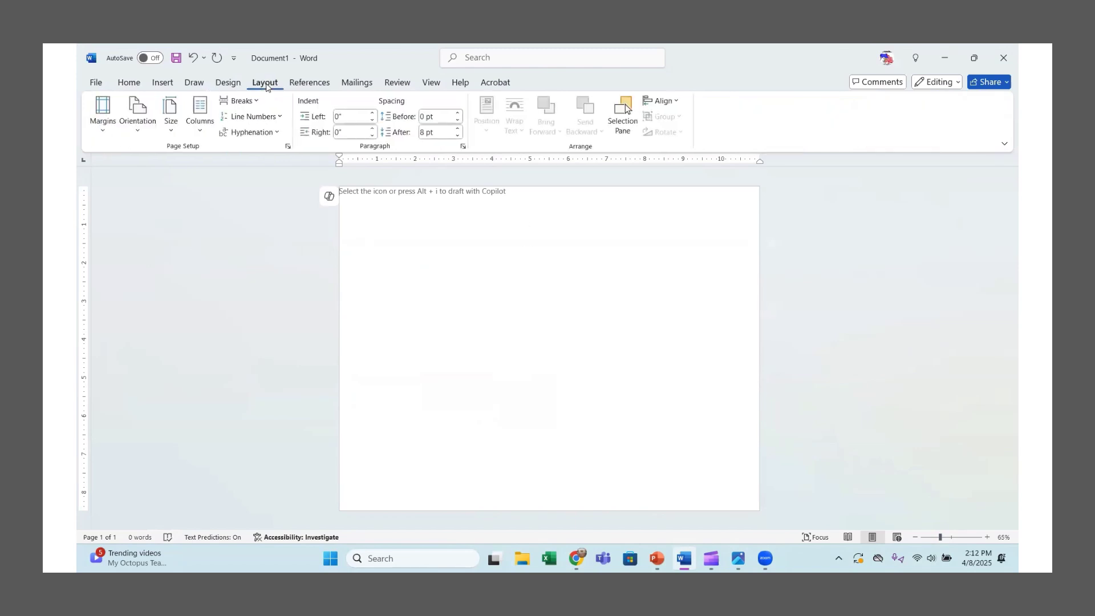
left_click(170, 117)
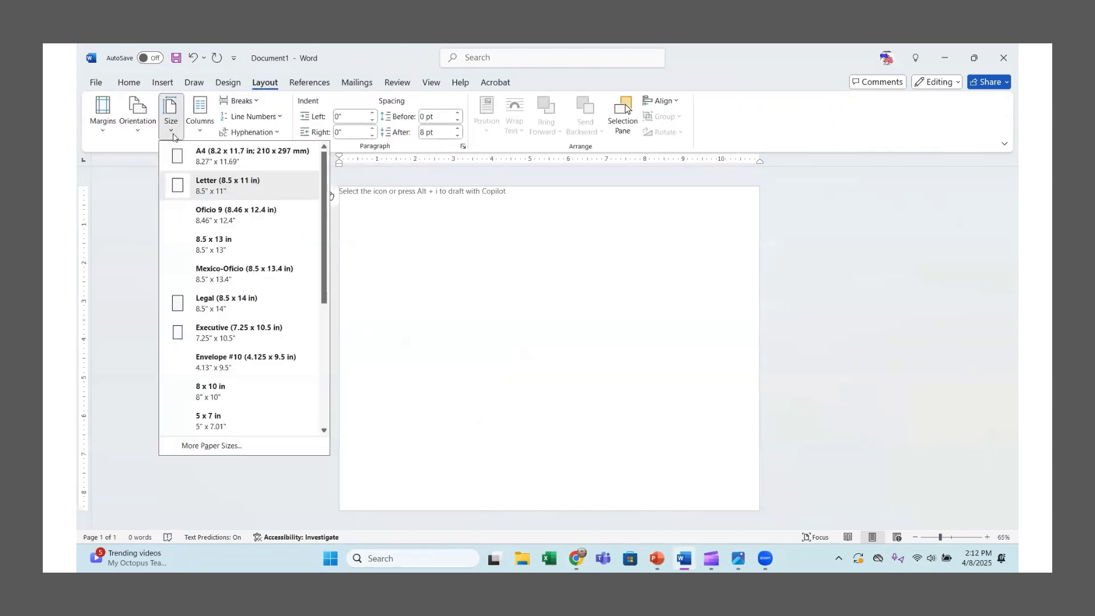
left_click(233, 195)
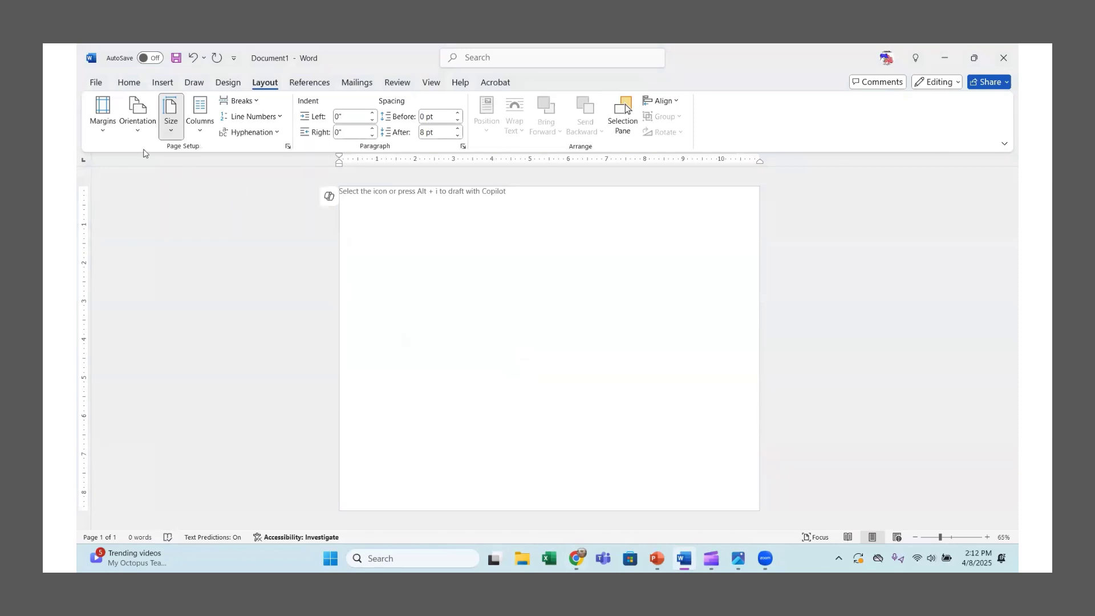
left_click(138, 117)
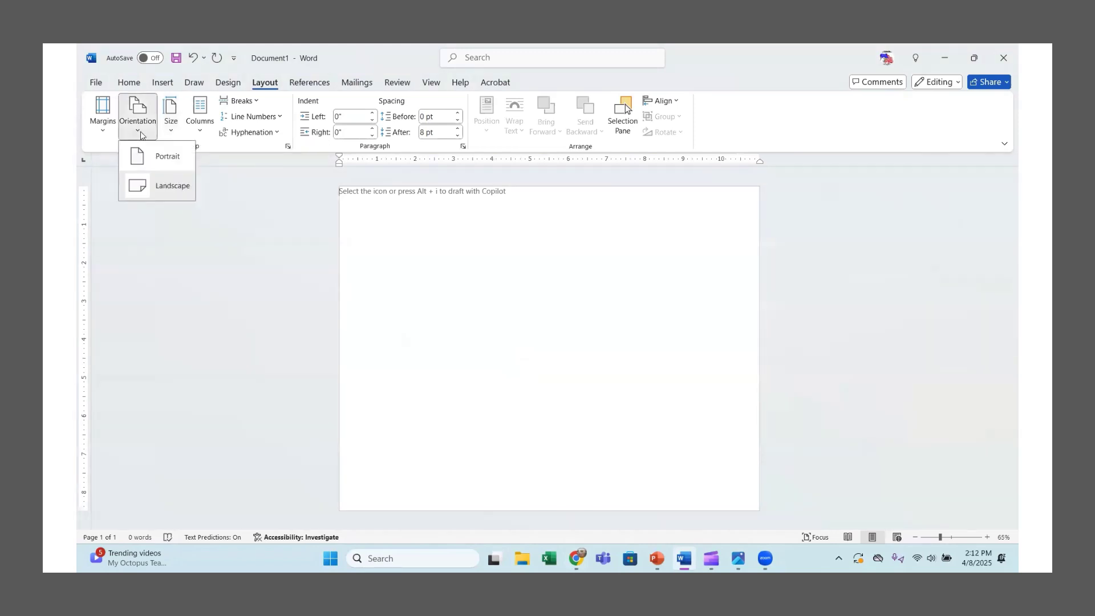
left_click(161, 192)
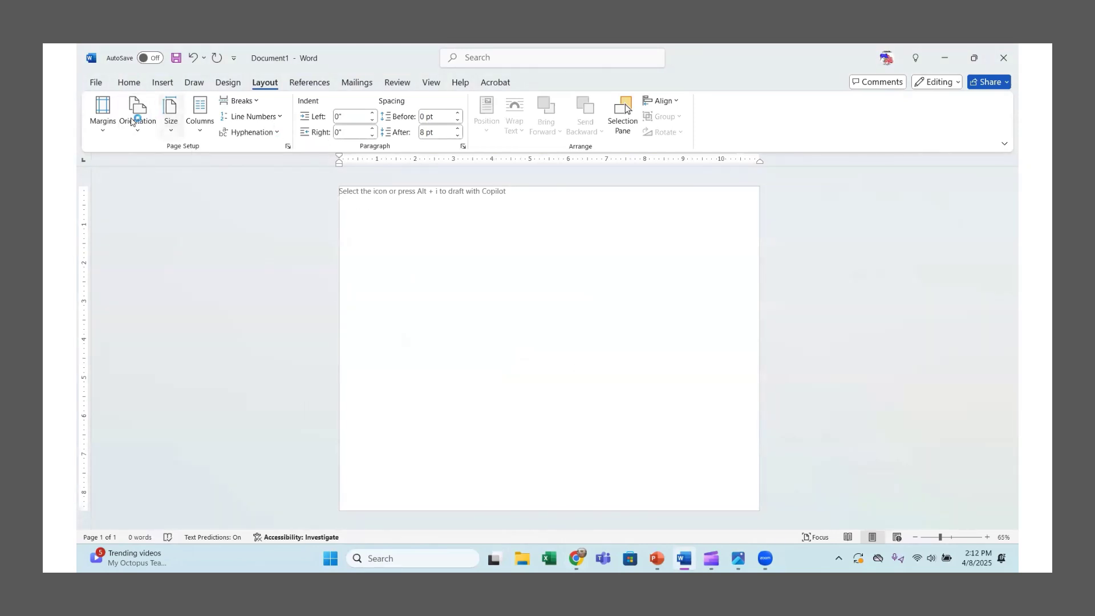
left_click(105, 135)
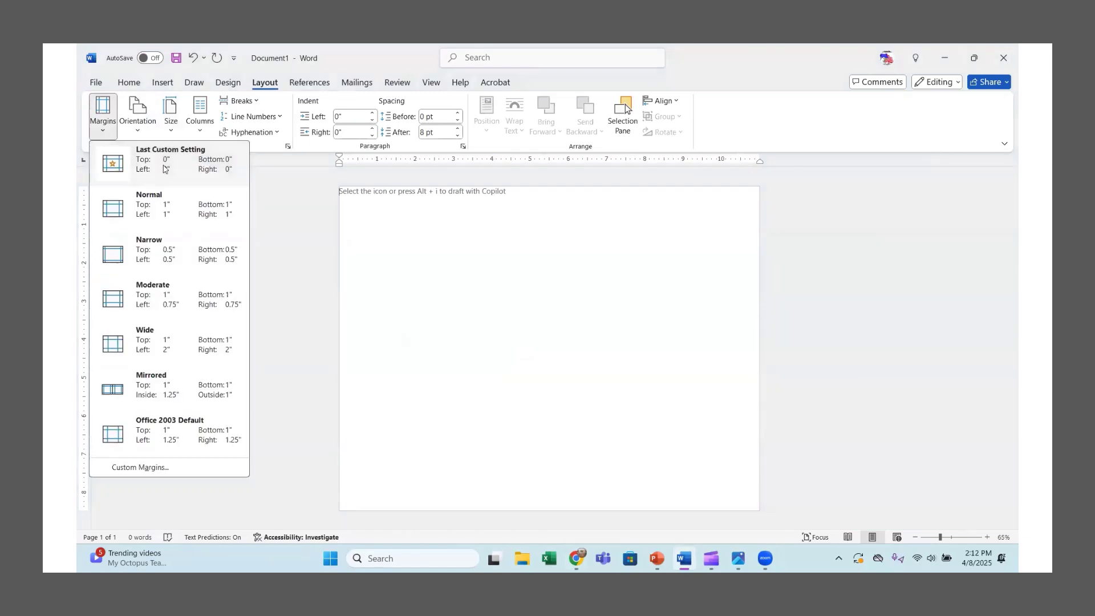
left_click(158, 171)
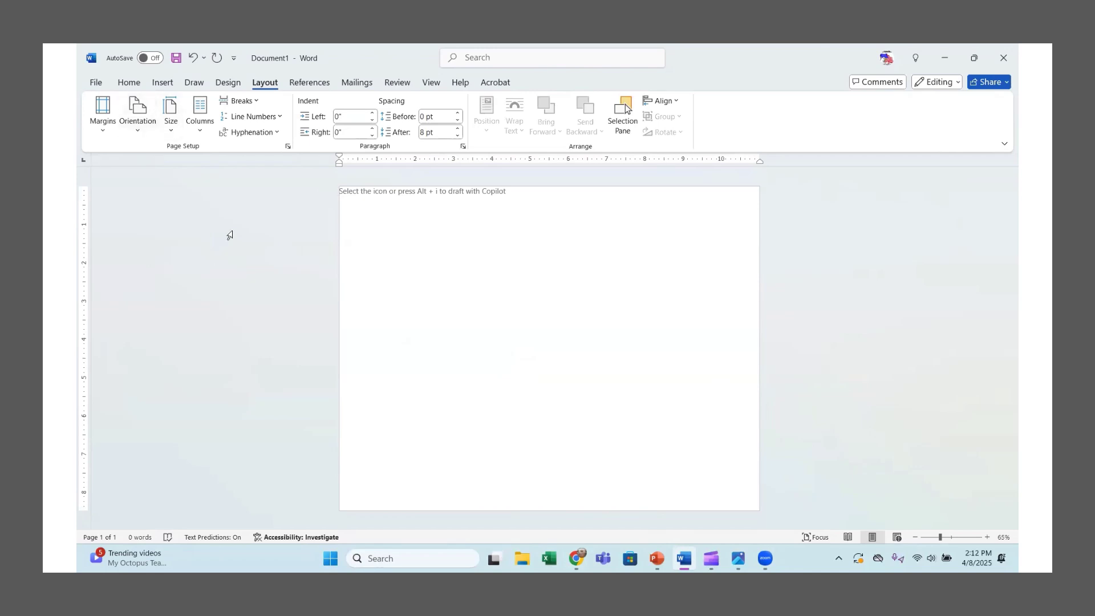
Step: Insert the picture "Happy Easter (1)" from the Downloads folder into the document
left_click(163, 83)
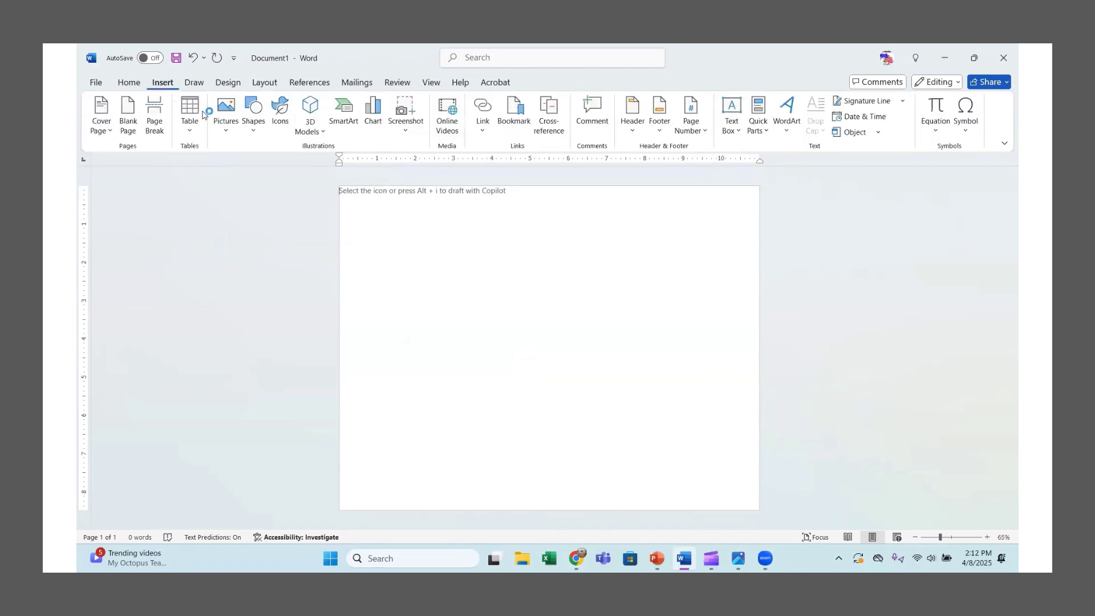
left_click(227, 132)
left_click(245, 167)
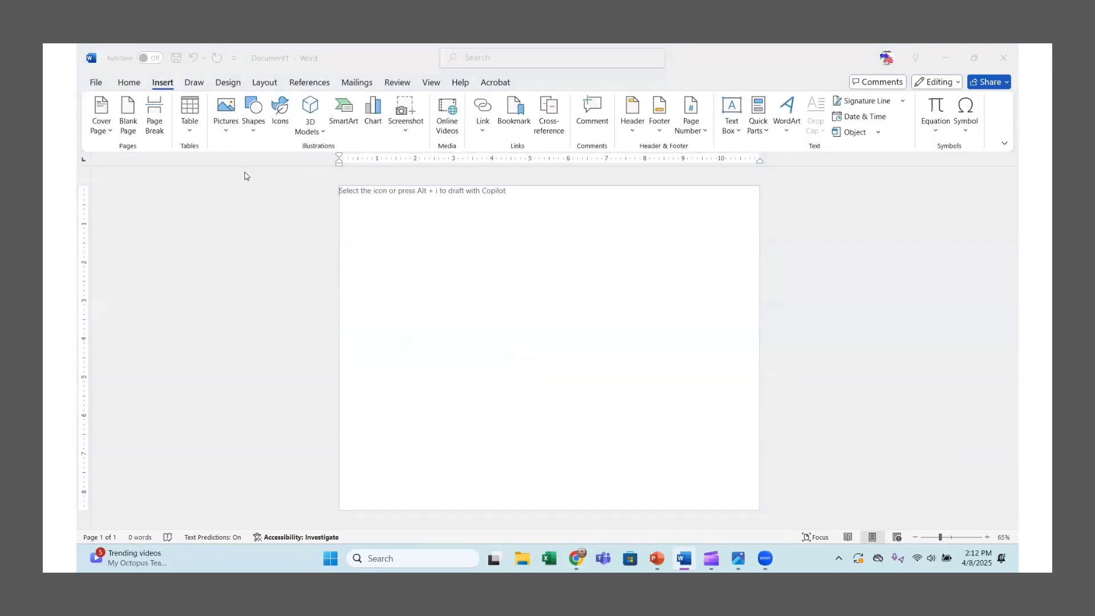
scroll(148, 176, "up", 5)
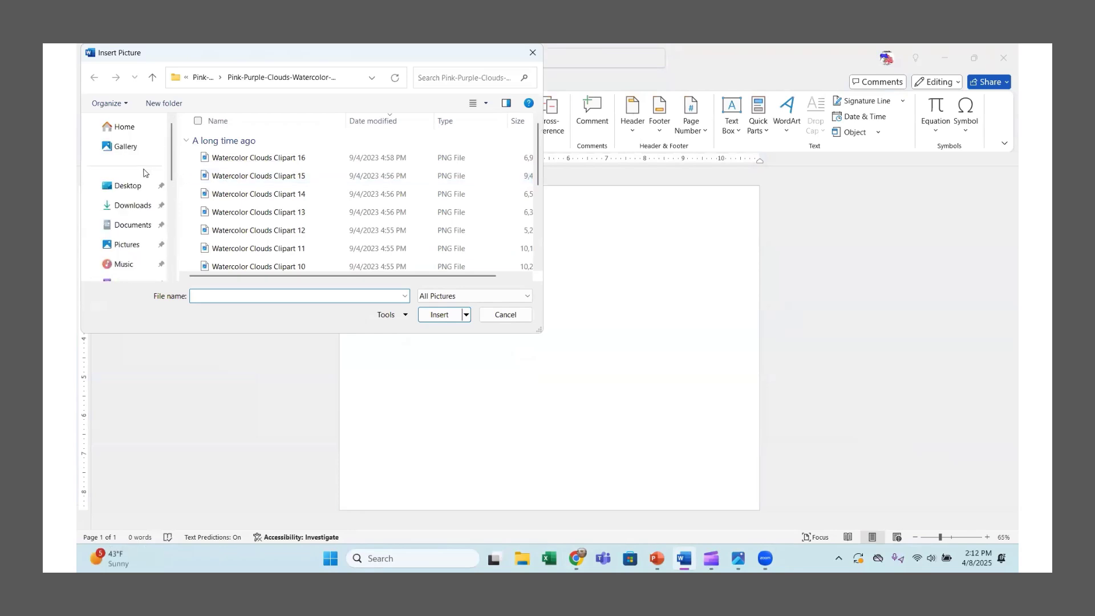
left_click(144, 199)
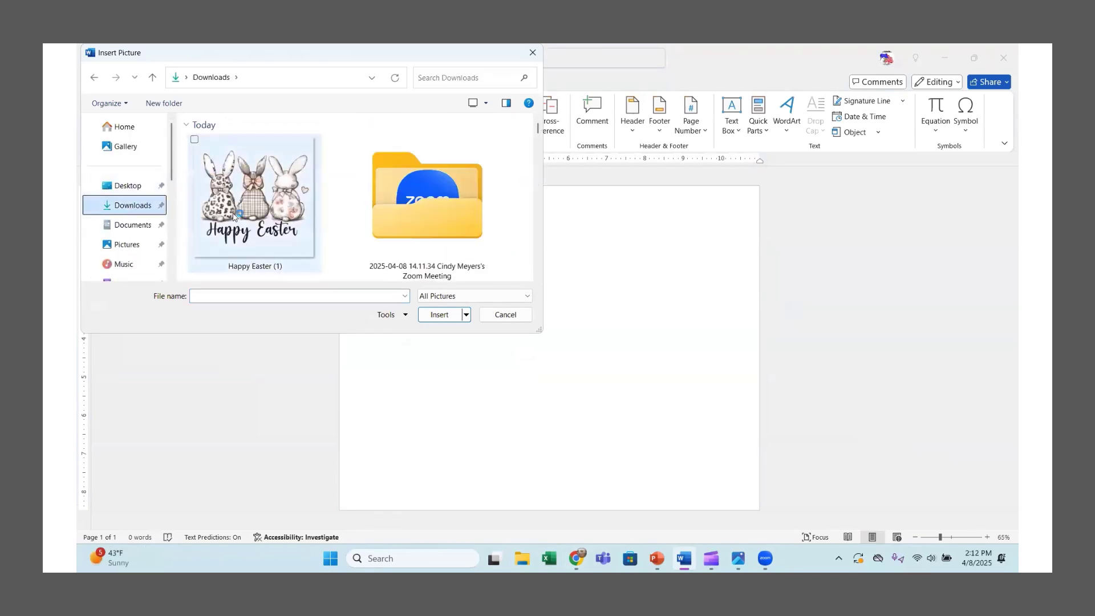
left_click(235, 216)
left_click(439, 315)
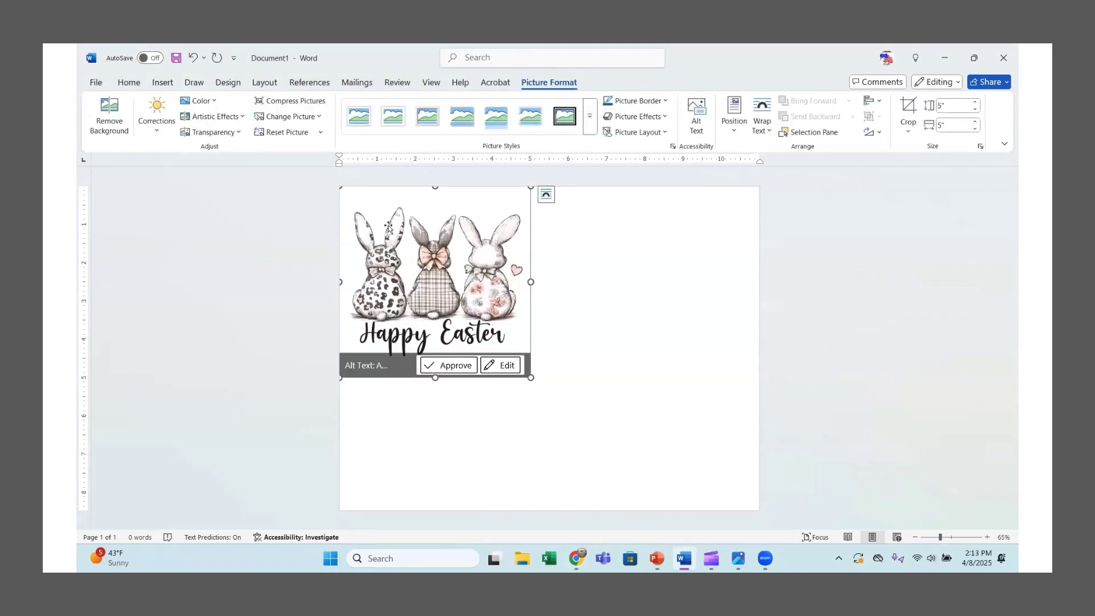
Step: Set the text wrapping of the Happy Easter bunny picture to Through
left_click(547, 196)
left_click(635, 283)
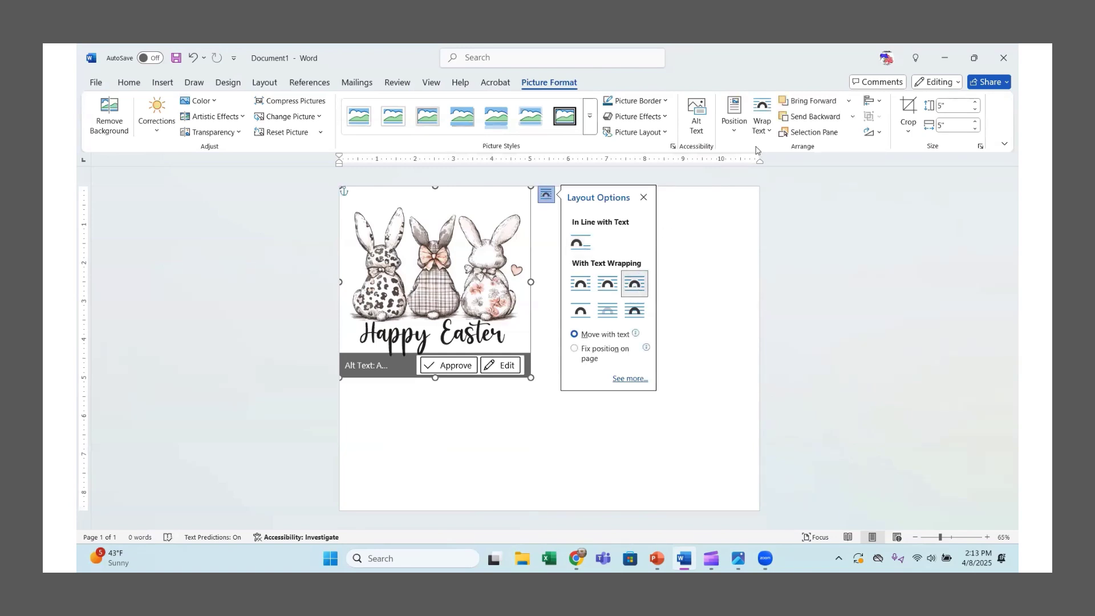
left_click(761, 121)
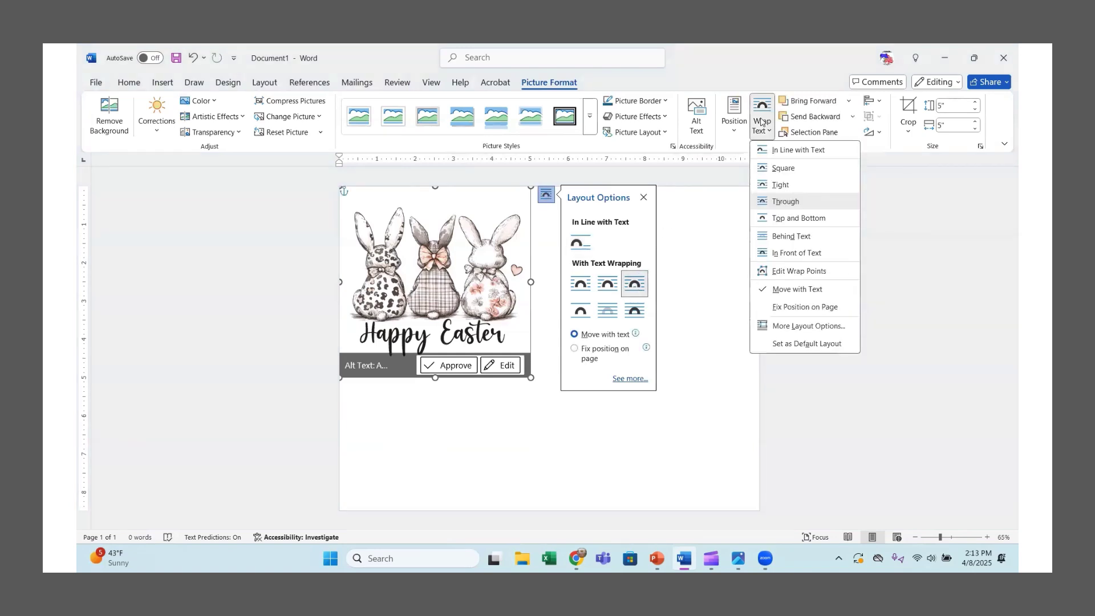
left_click(786, 202)
Step: Move the bunny picture toward the middle of the page and enlarge it to about 7.22" by 7.22"
left_click_drag(470, 308, 604, 323)
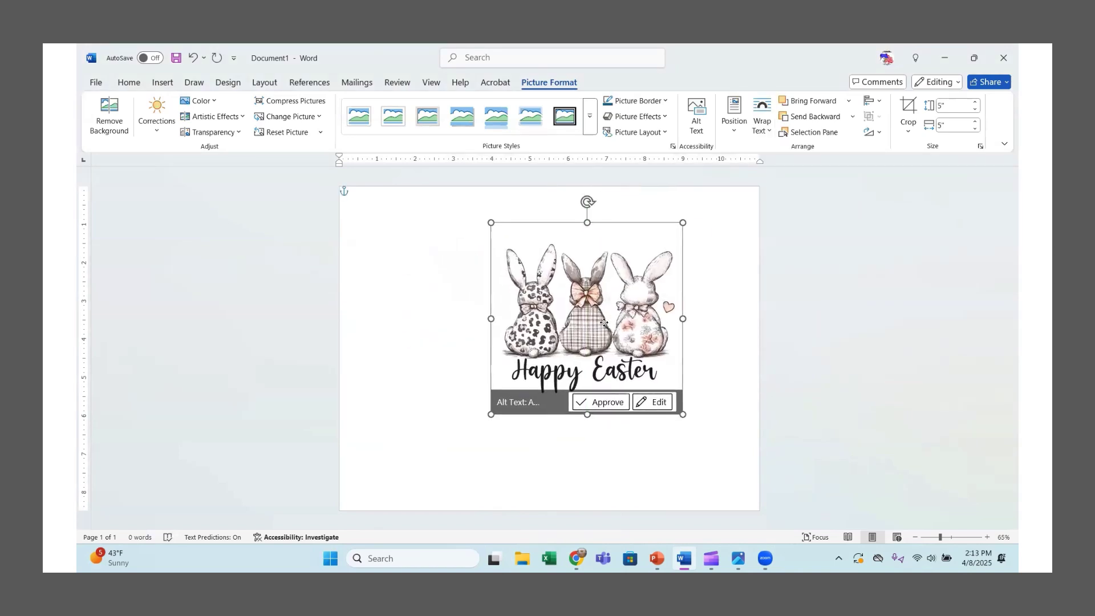
left_click_drag(477, 423, 402, 496)
mouse_move(529, 394)
left_mouse_down()
mouse_move(519, 390)
mouse_move(531, 384)
left_mouse_up()
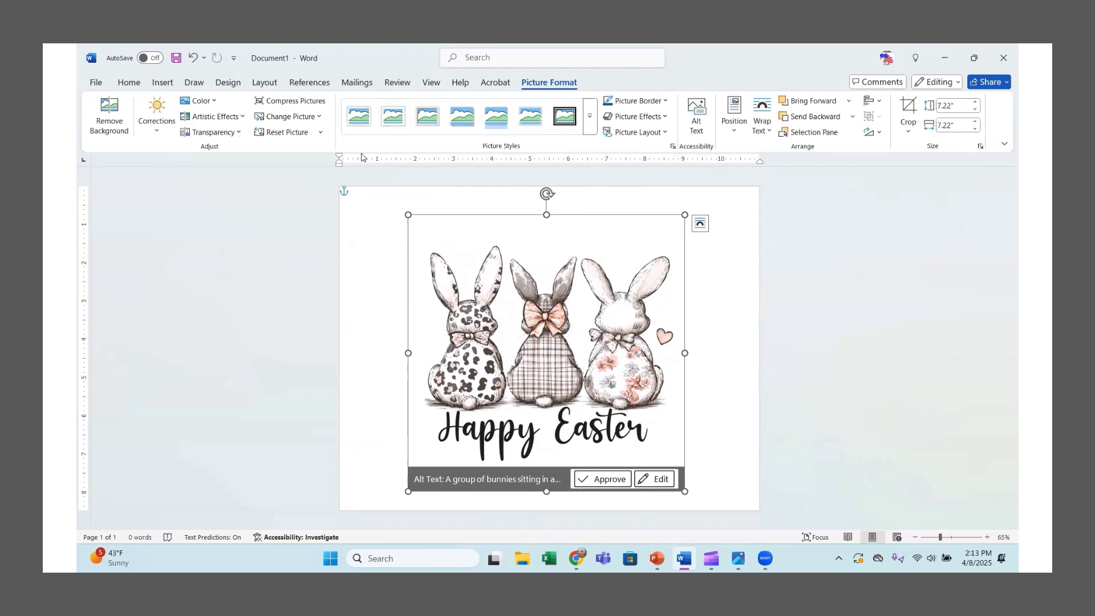
Step: Recolor the bunny picture, trying the dark orange and light blue variations before settling on the light purple one
left_click(197, 102)
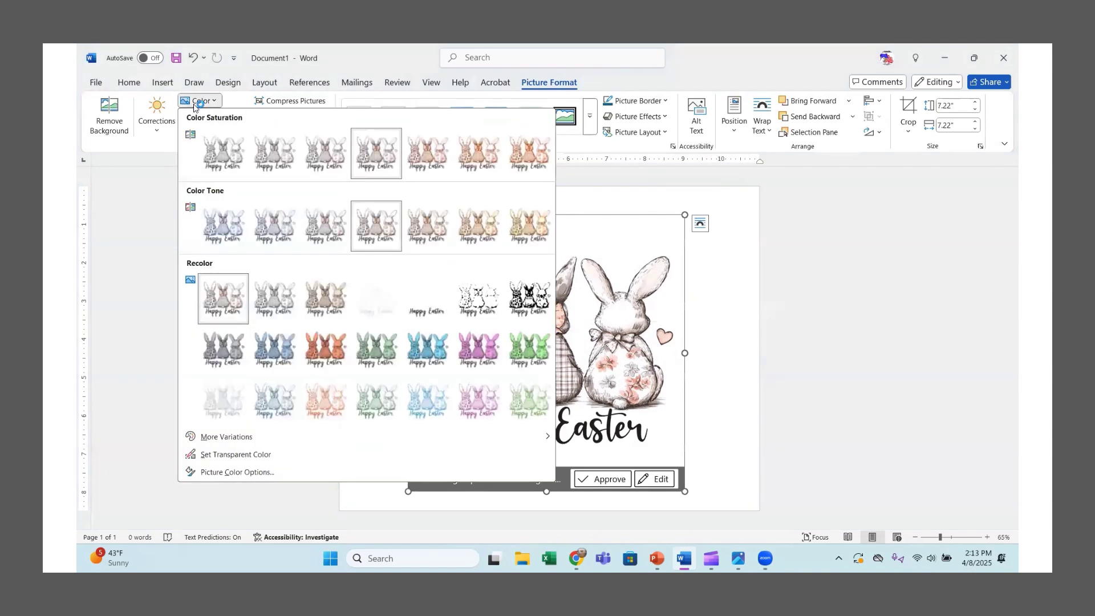
left_click(315, 357)
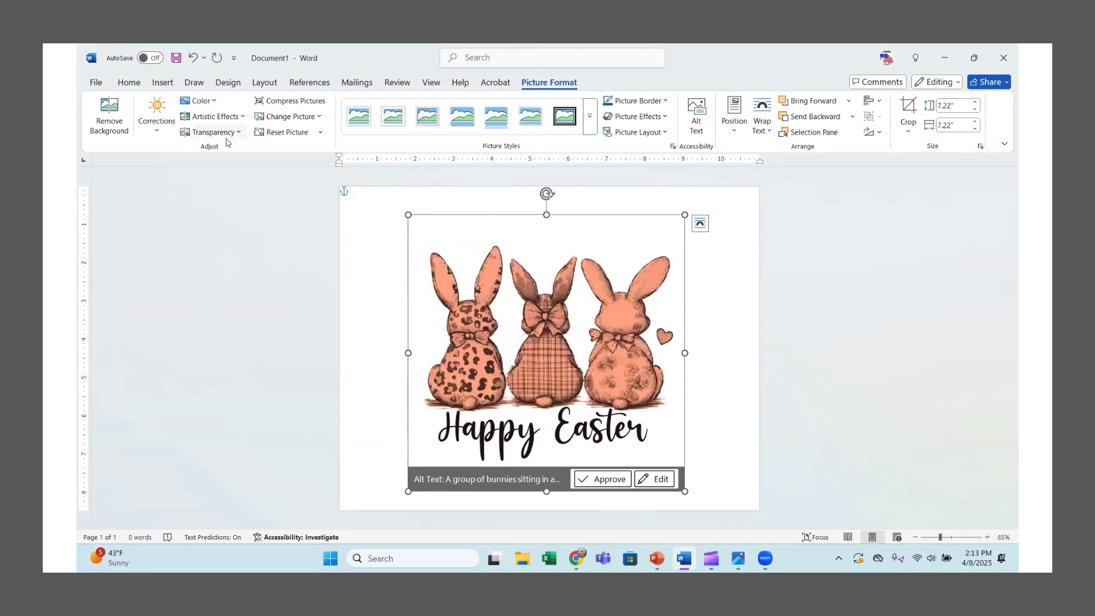
left_click(201, 101)
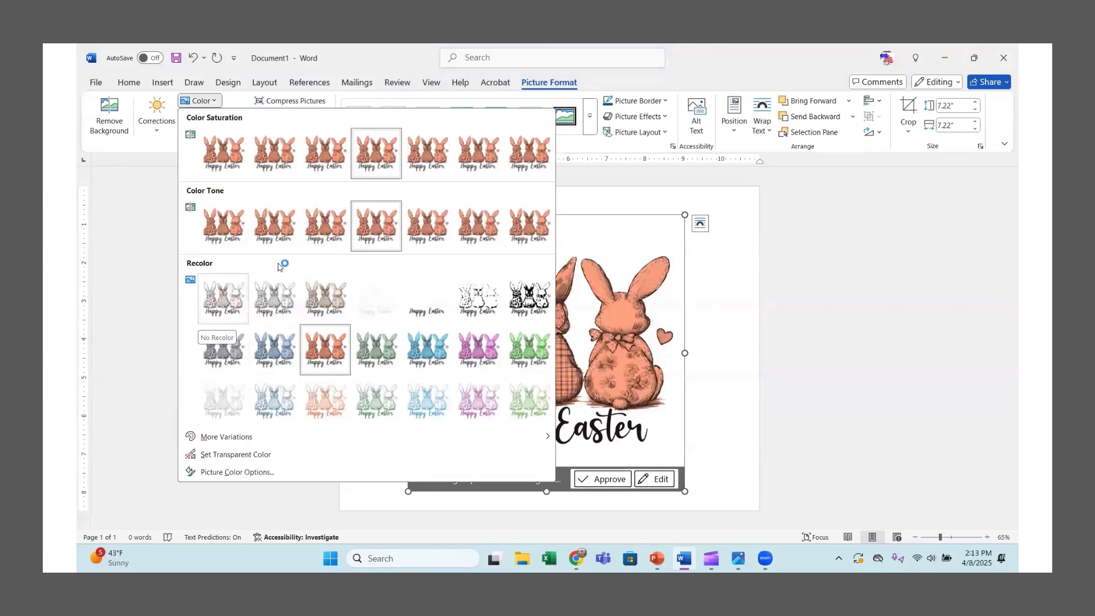
left_click(428, 400)
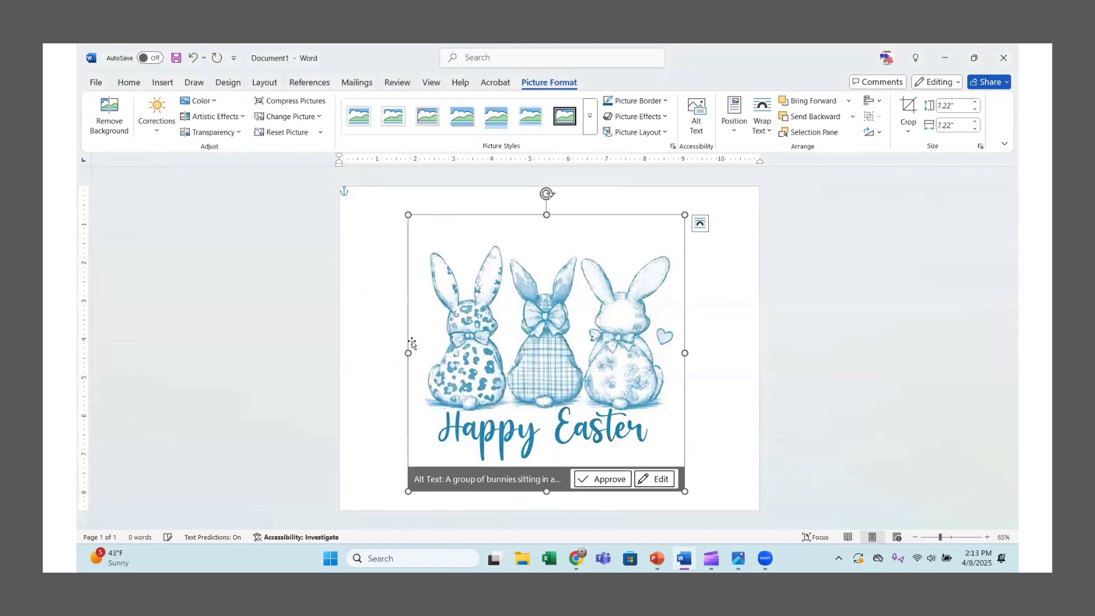
left_click(201, 101)
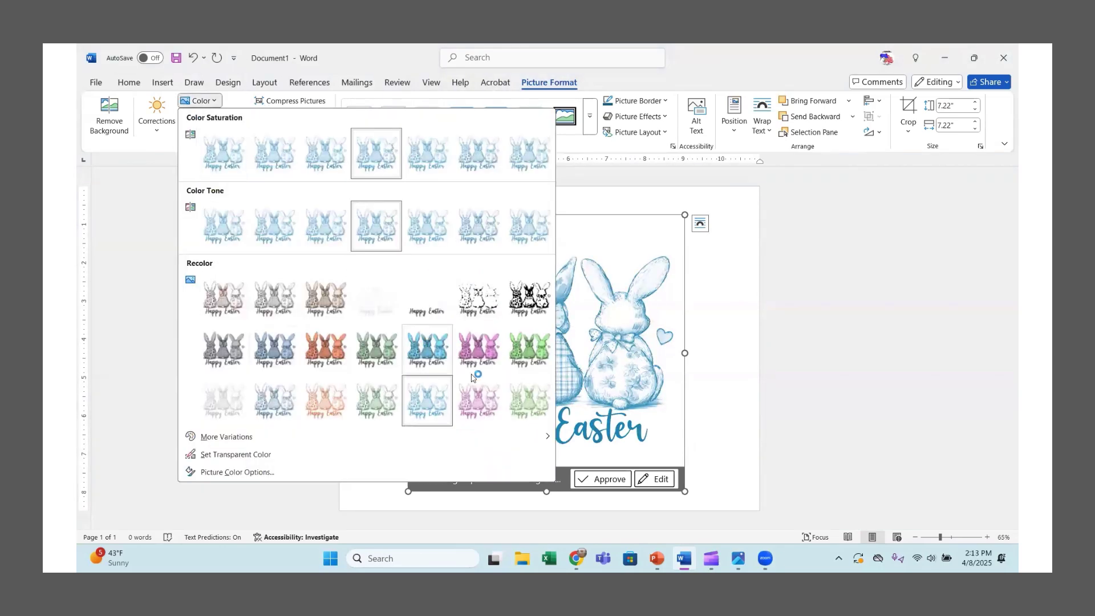
left_click(478, 400)
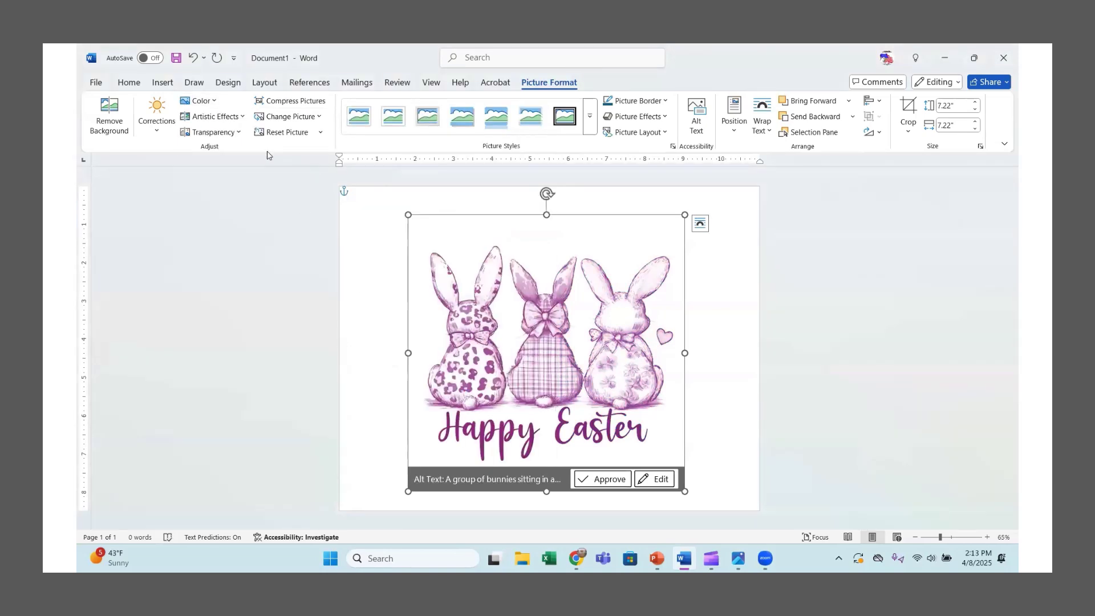
Step: Apply the Plastic Wrap artistic effect to the purple bunny picture and leave its transparency unchanged
left_click(219, 117)
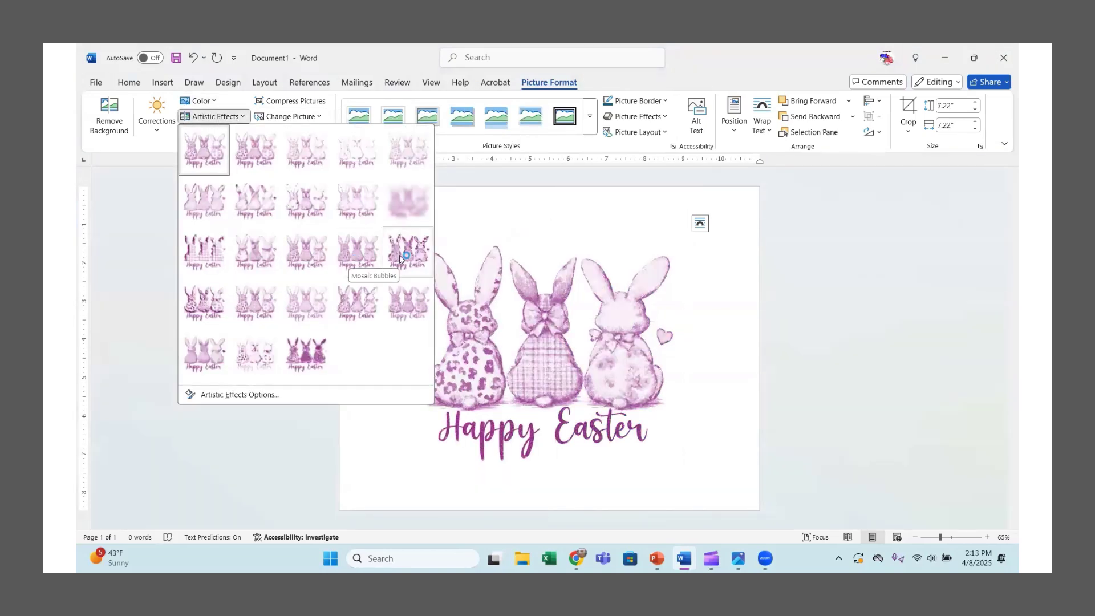
left_click(401, 305)
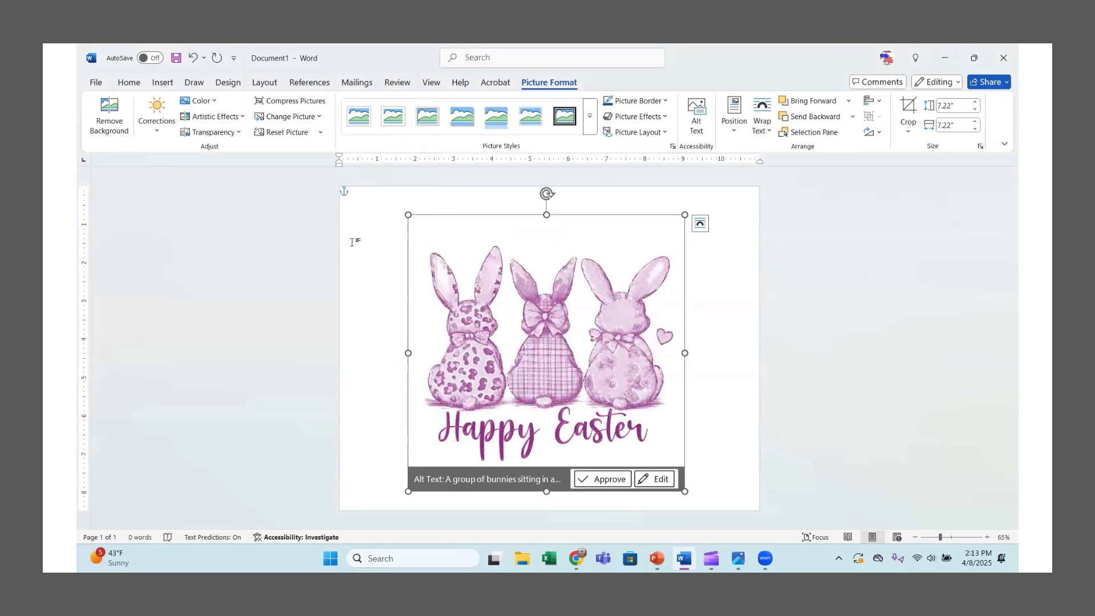
left_click(216, 117)
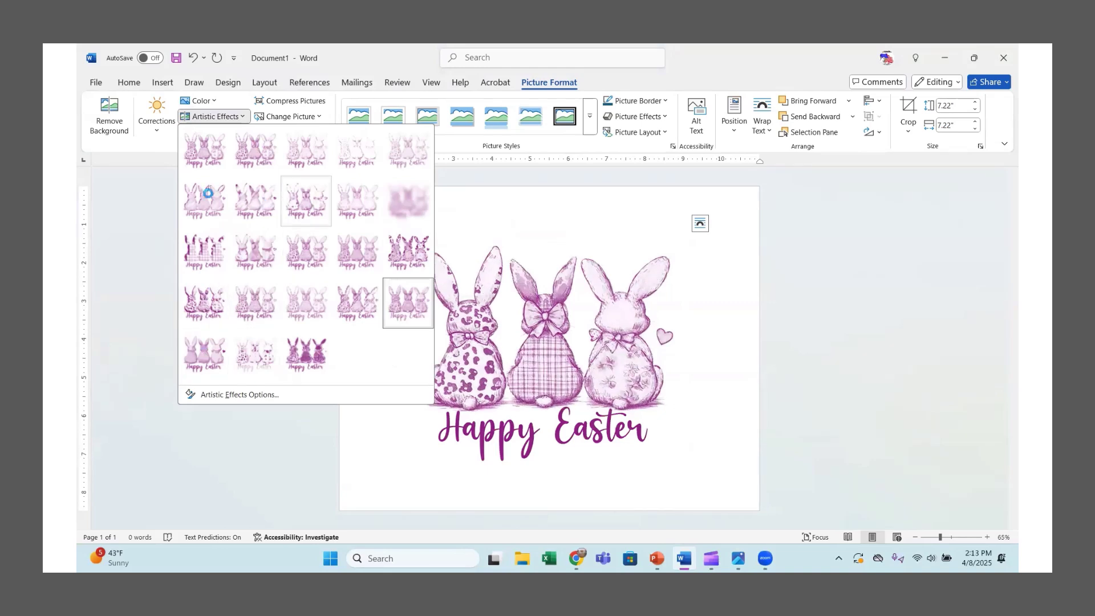
left_click(192, 155)
left_click(213, 132)
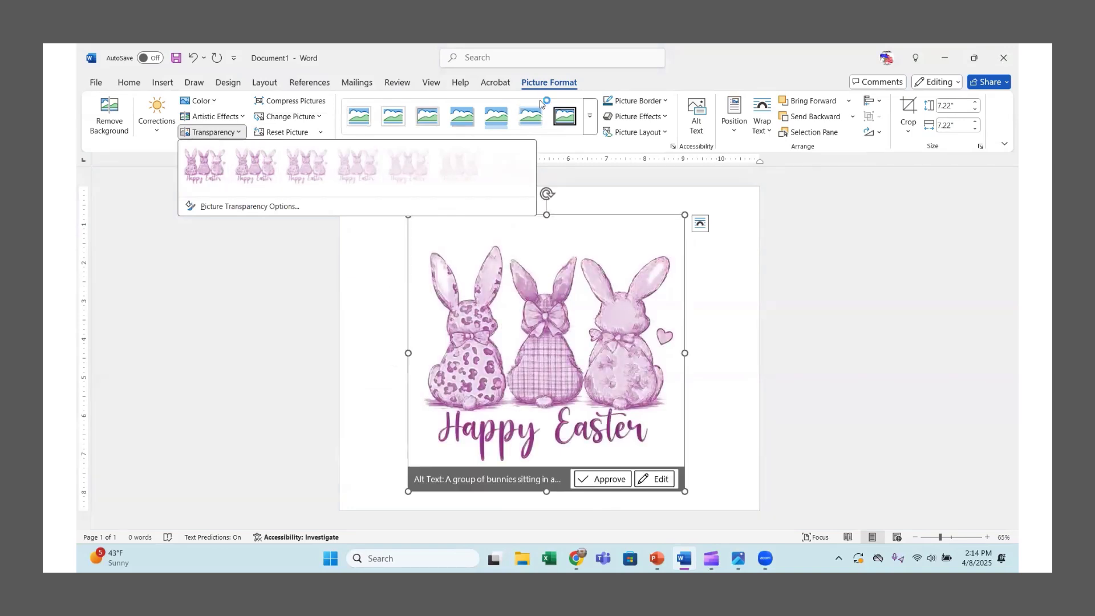
left_click(605, 171)
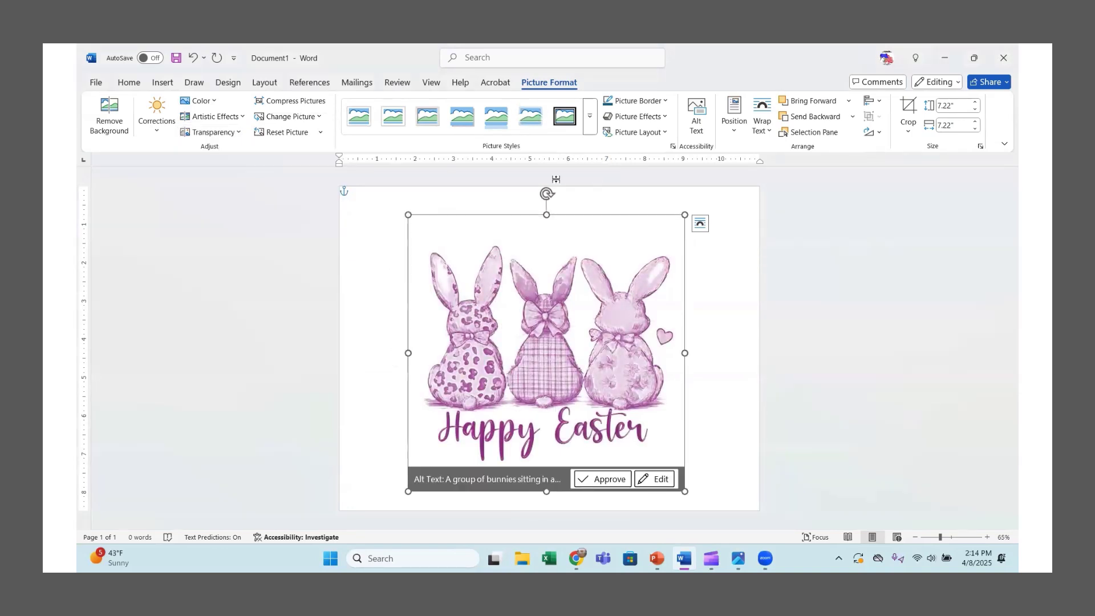
left_click(589, 118)
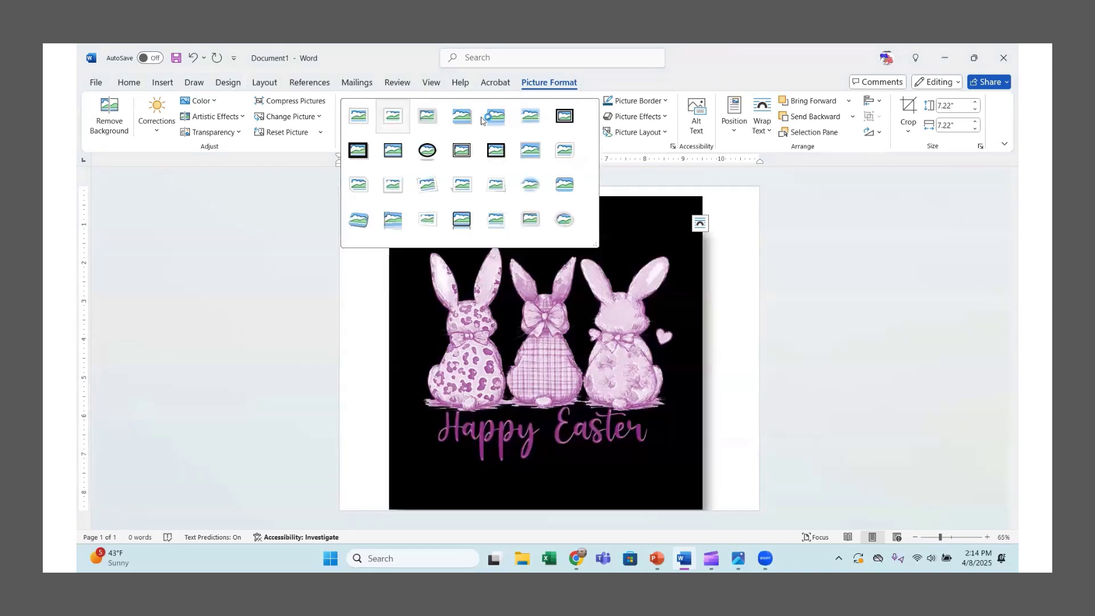
left_click(495, 117)
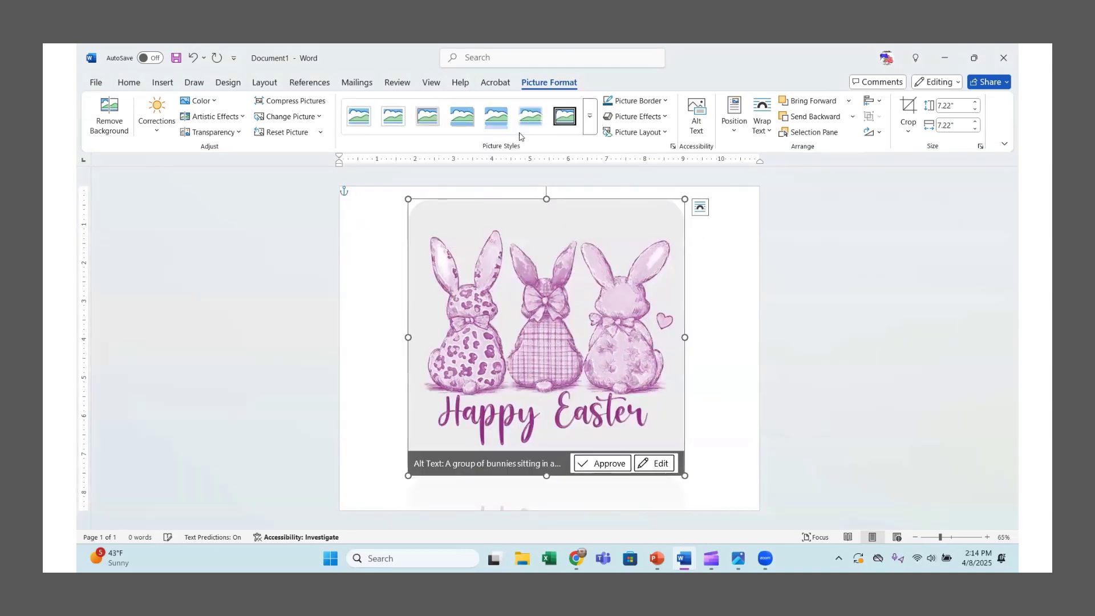
left_click(194, 58)
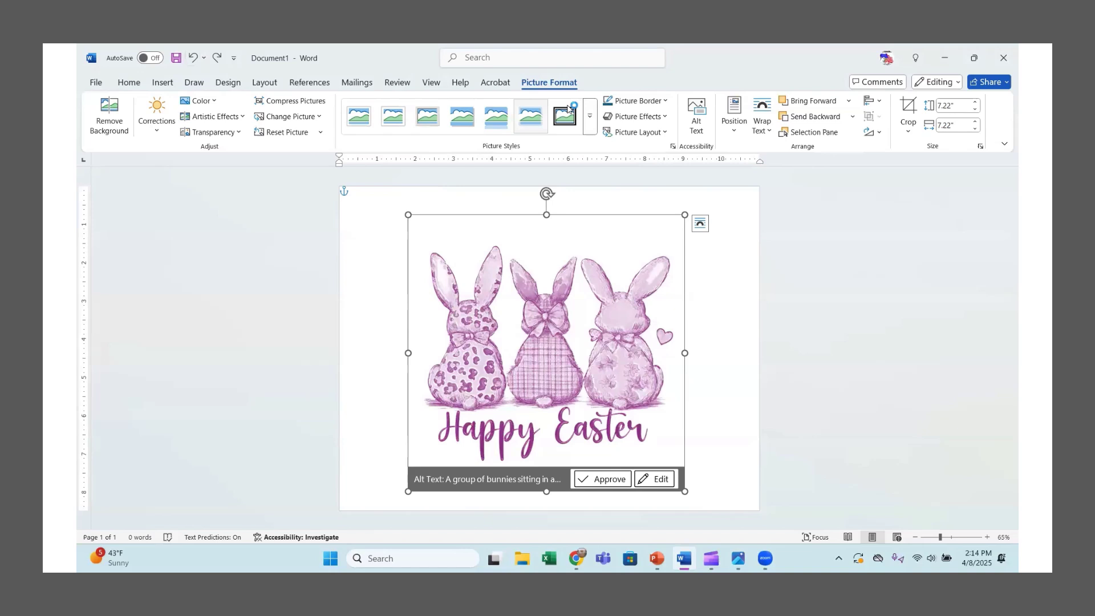
left_click(462, 126)
left_click(716, 281)
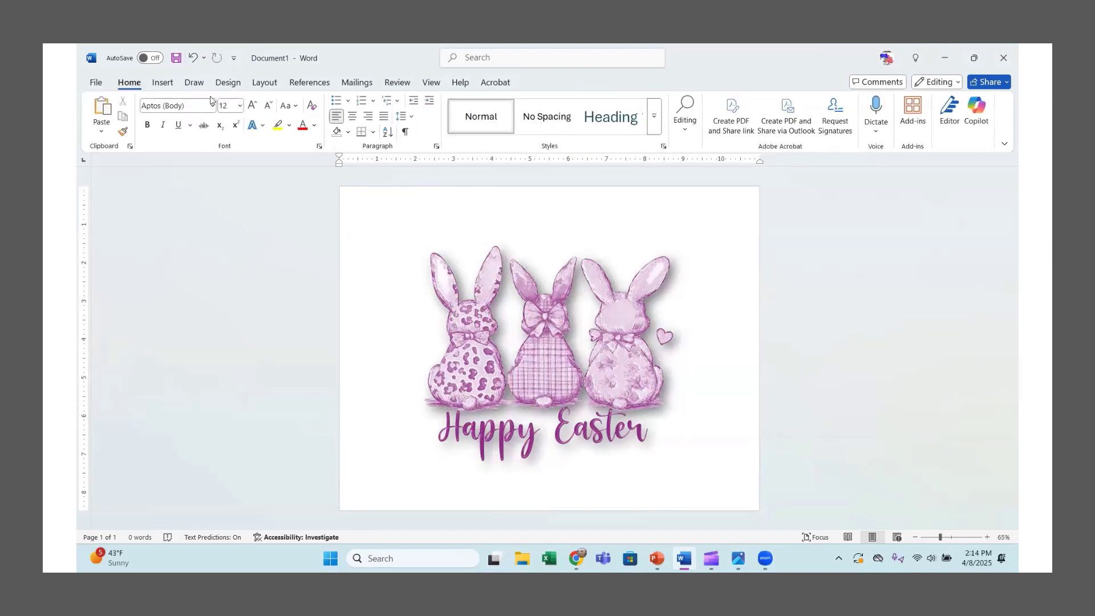
left_click(194, 58)
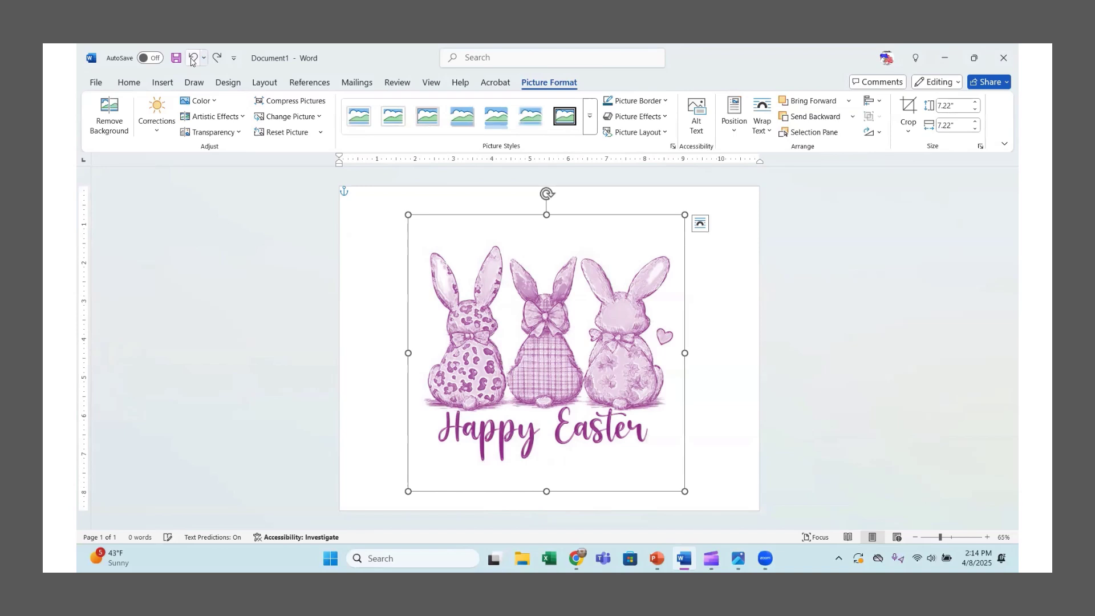
Step: Apply the drop shadow picture style to the bunny picture and enlarge it to about 8.78" by 8.78"
left_click(466, 122)
left_click(730, 301)
left_click_drag(554, 377, 536, 308)
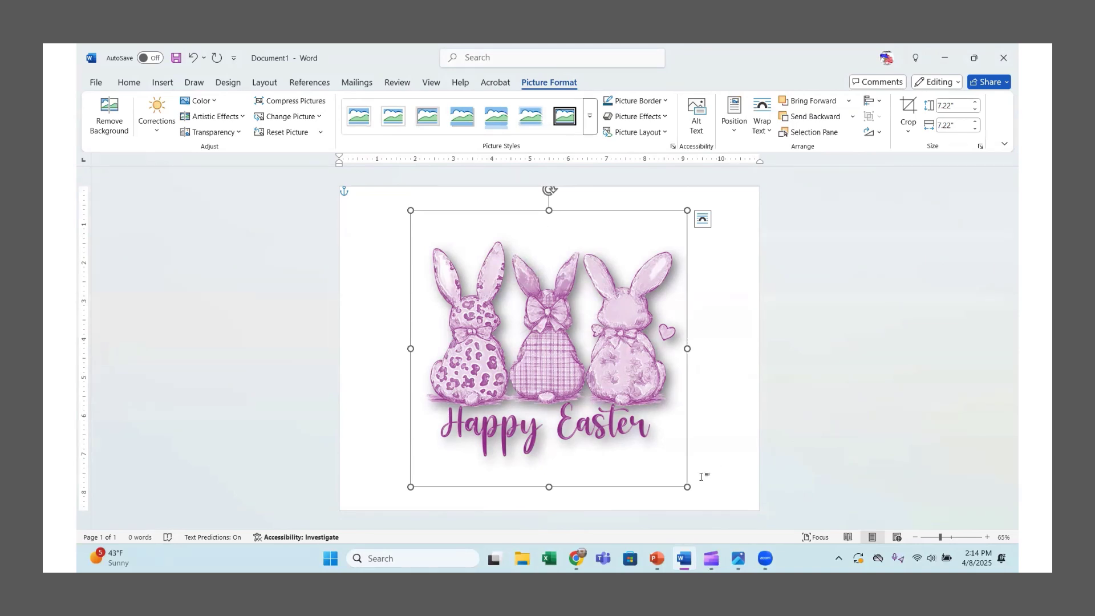
left_click_drag(688, 487, 710, 509)
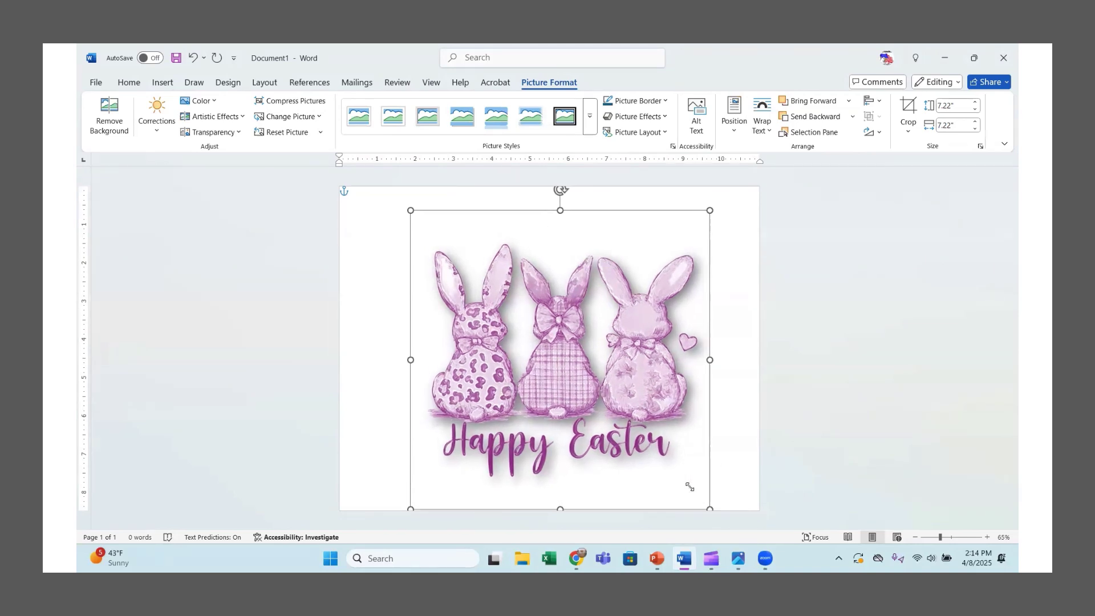
left_click_drag(410, 206, 383, 198)
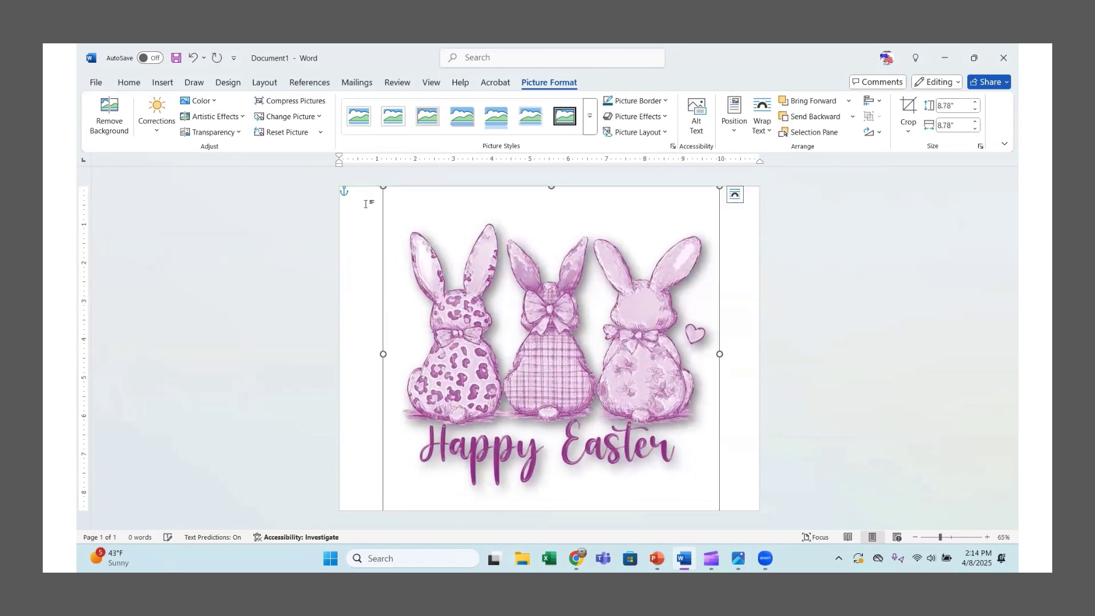
Step: Insert Watercolor Clouds Clipart 14 from the Pink-Purple-Clouds-Watercolor folder in Downloads and set its text wrapping to Through
left_click(162, 83)
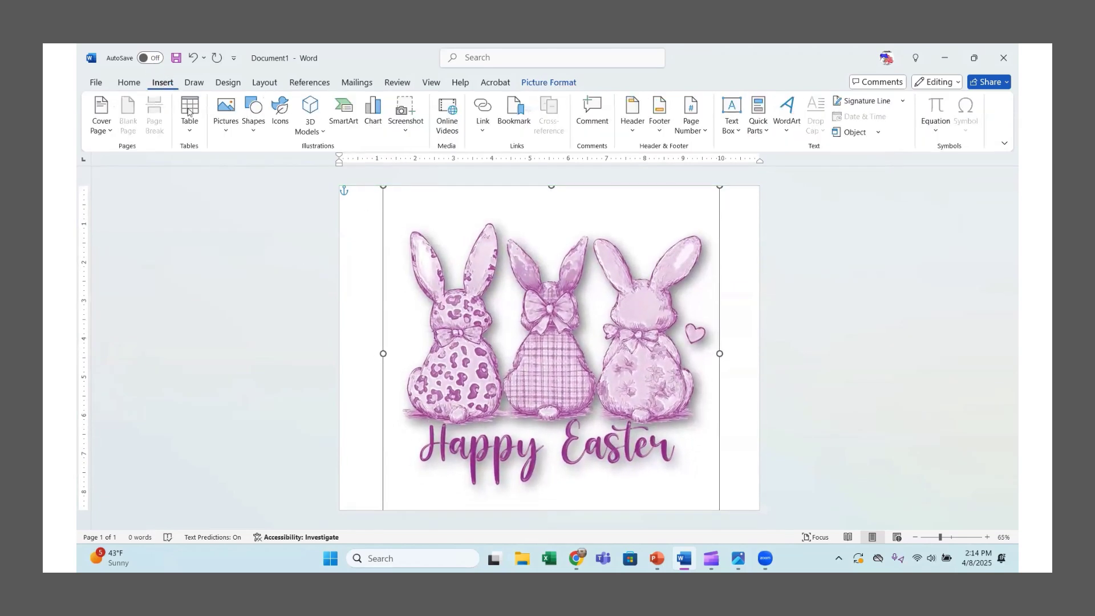
left_click(225, 133)
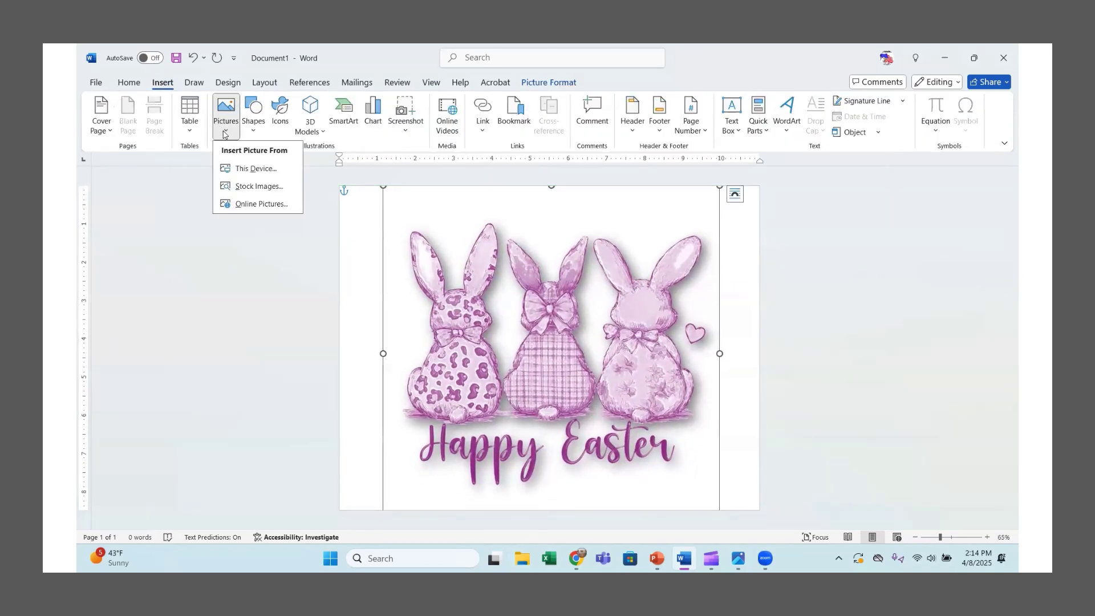
left_click(243, 170)
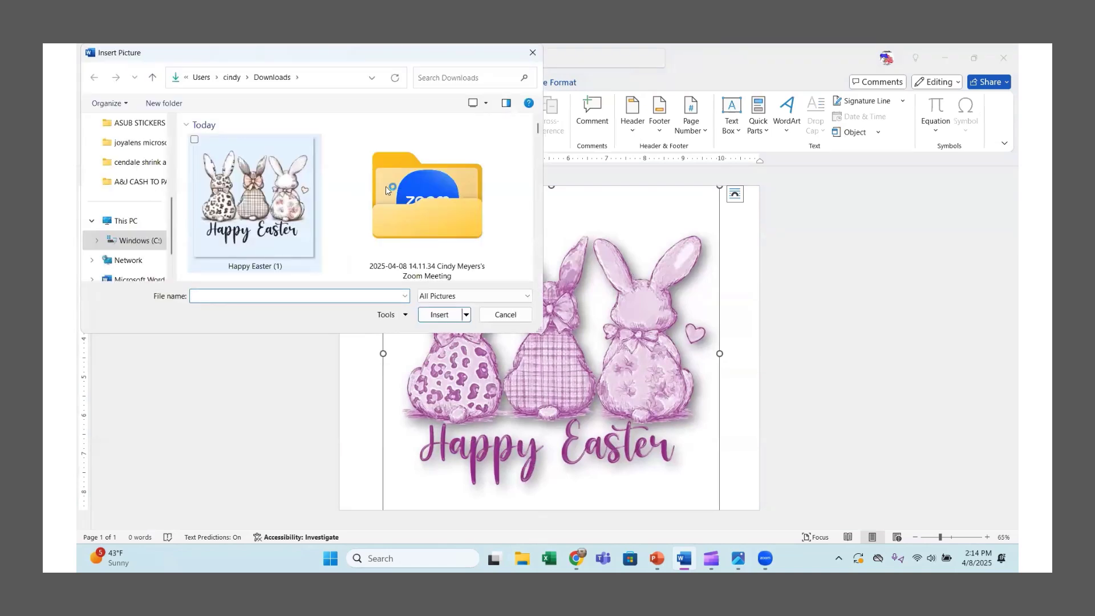
scroll(347, 207, "down", 3)
double_click(277, 231)
left_click(288, 163)
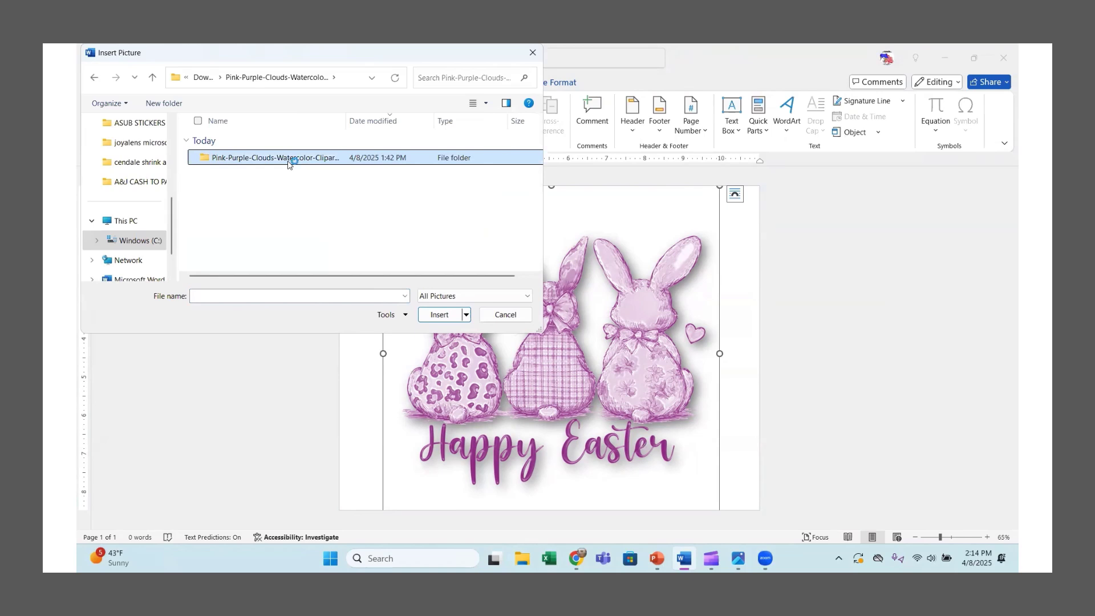
double_click(288, 162)
double_click(278, 195)
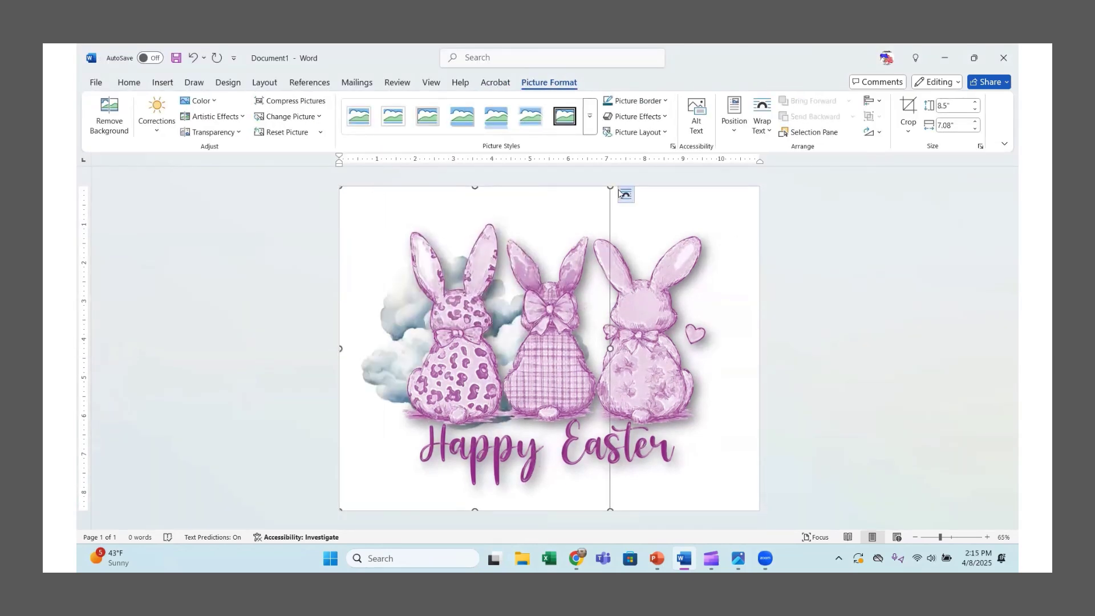
left_click(623, 196)
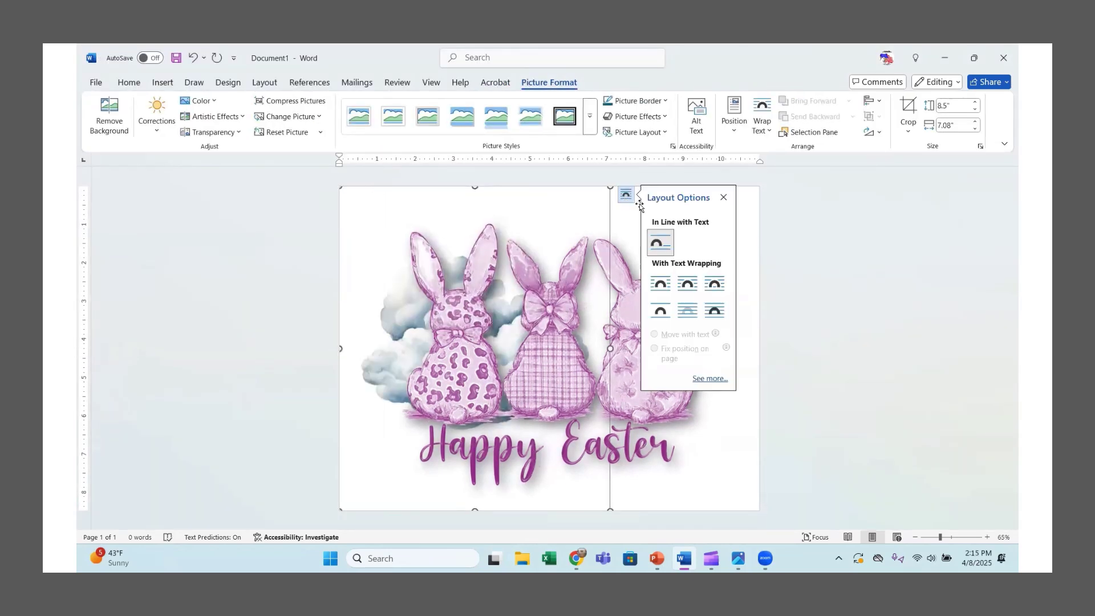
left_click(714, 284)
Step: Stretch the cloud picture across the page to about 10.9" wide and send it backward behind the bunnies
left_click_drag(547, 348, 632, 354)
left_click_drag(682, 347, 756, 342)
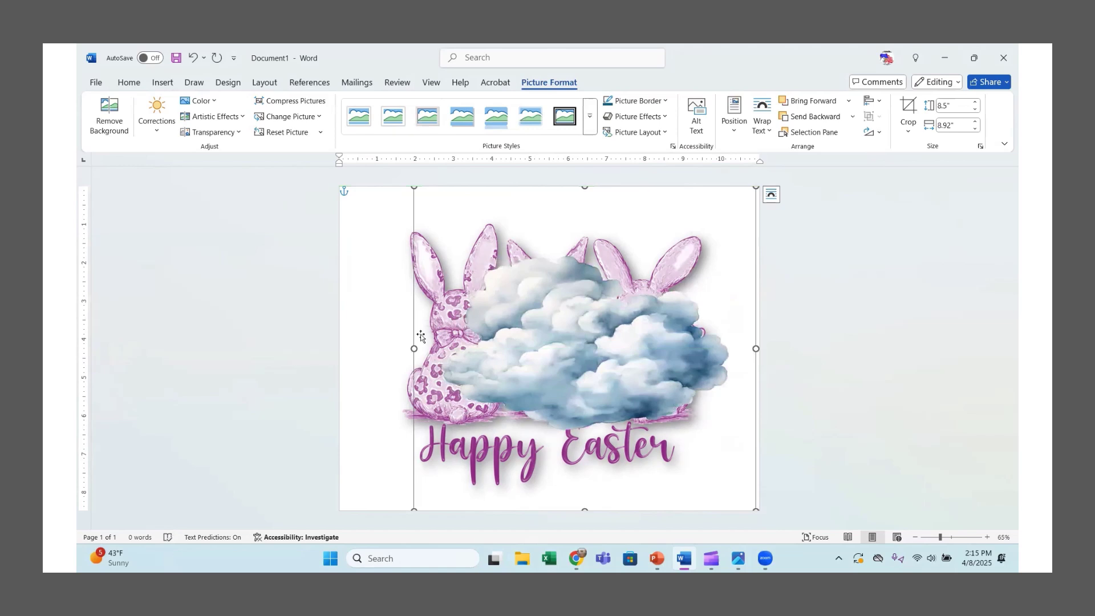
left_click_drag(414, 349, 341, 347)
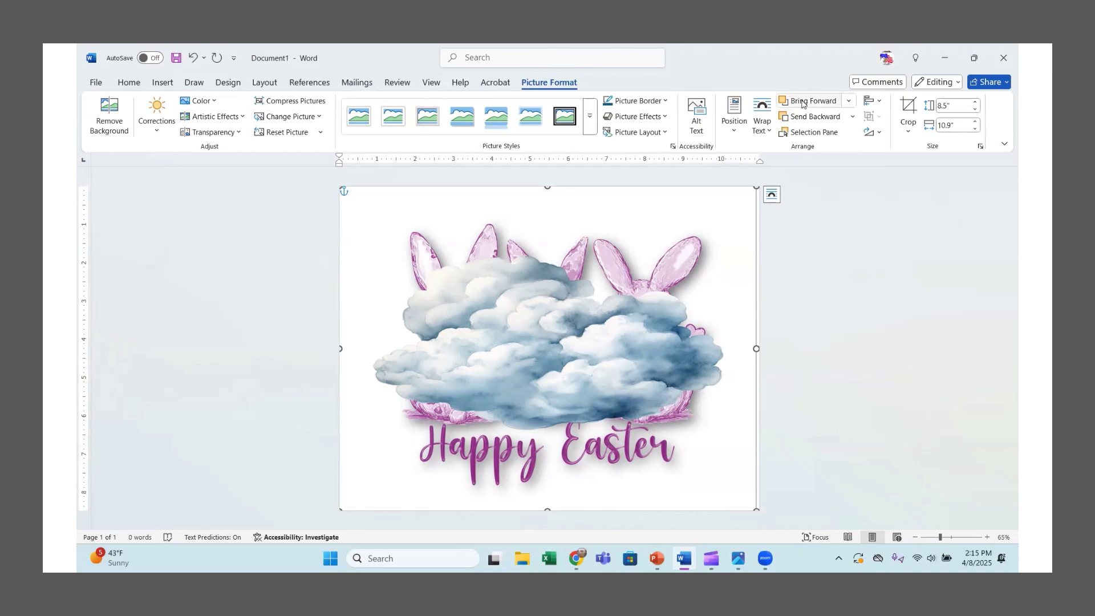
left_click(801, 117)
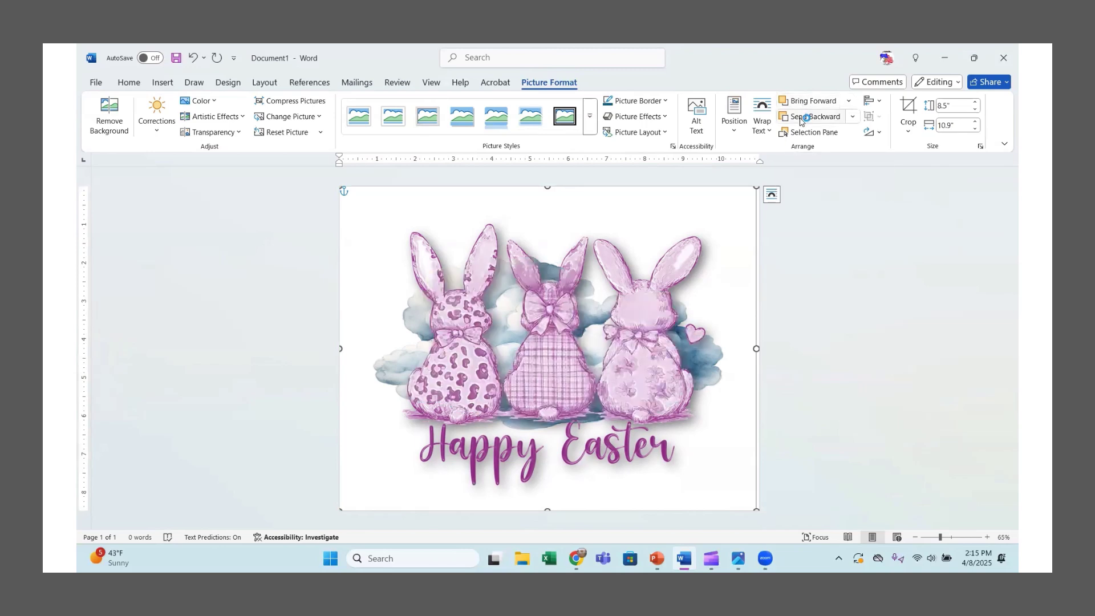
left_click(169, 82)
left_click(226, 113)
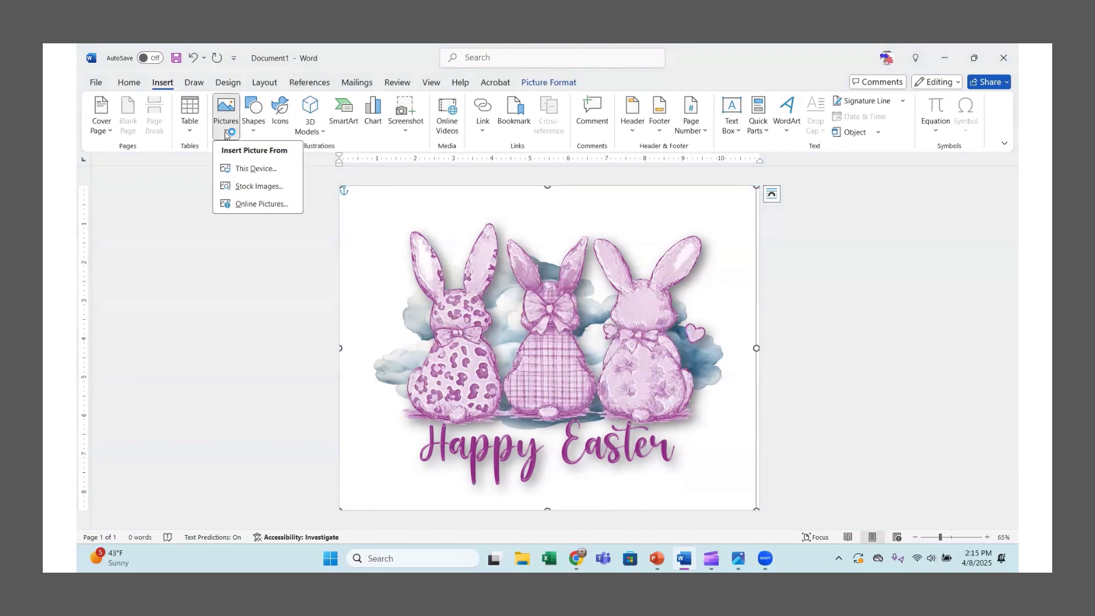
left_click(494, 297)
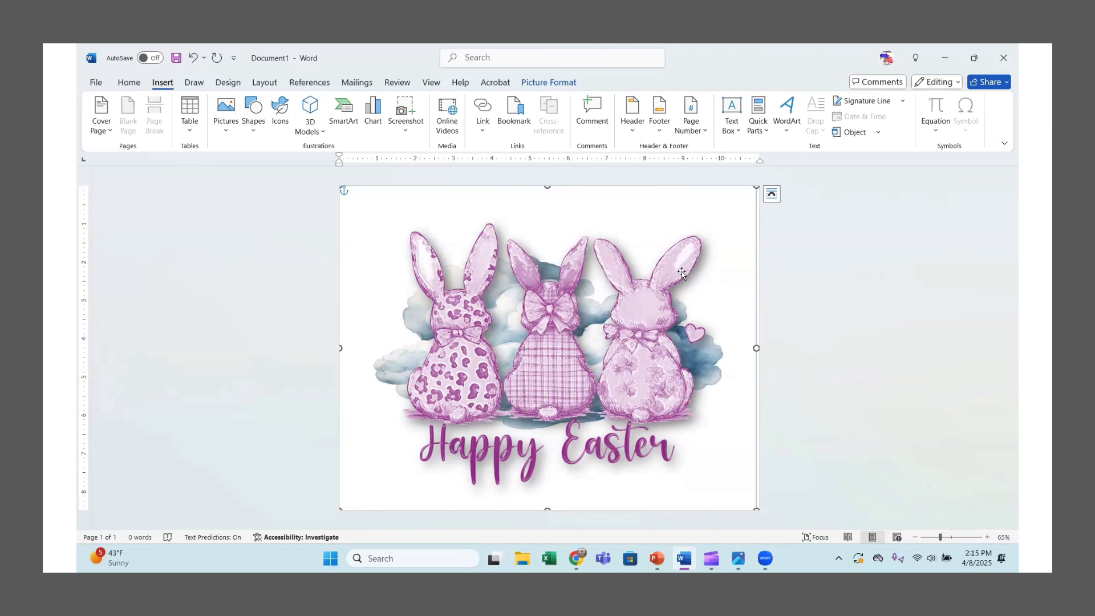
Step: Delete the bunny picture and the cloud picture from the page
left_click_drag(639, 355, 665, 396)
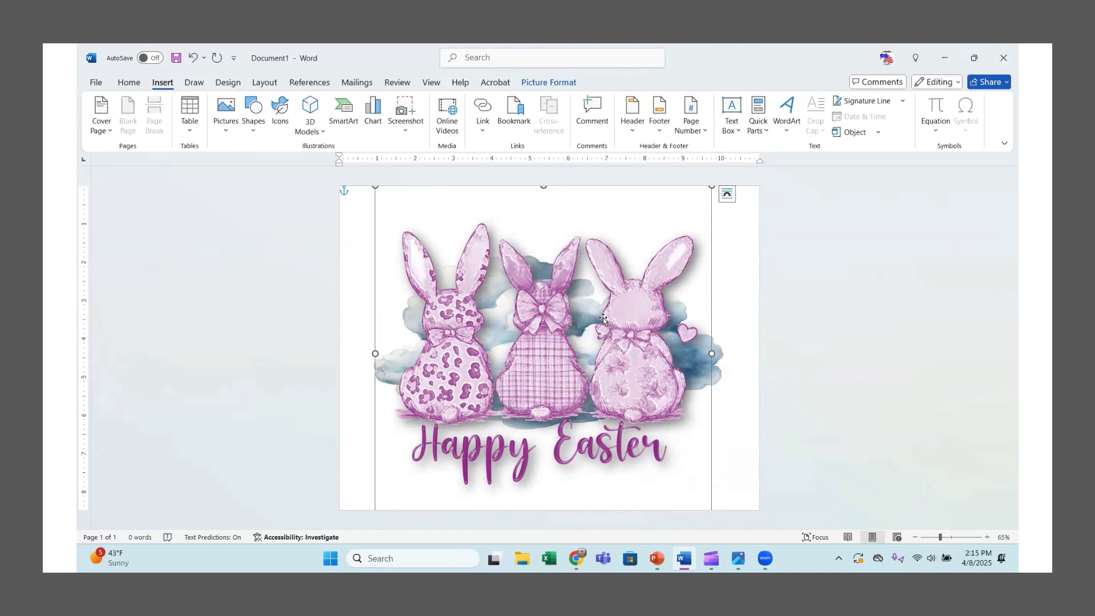
key("Delete")
key("Delete")
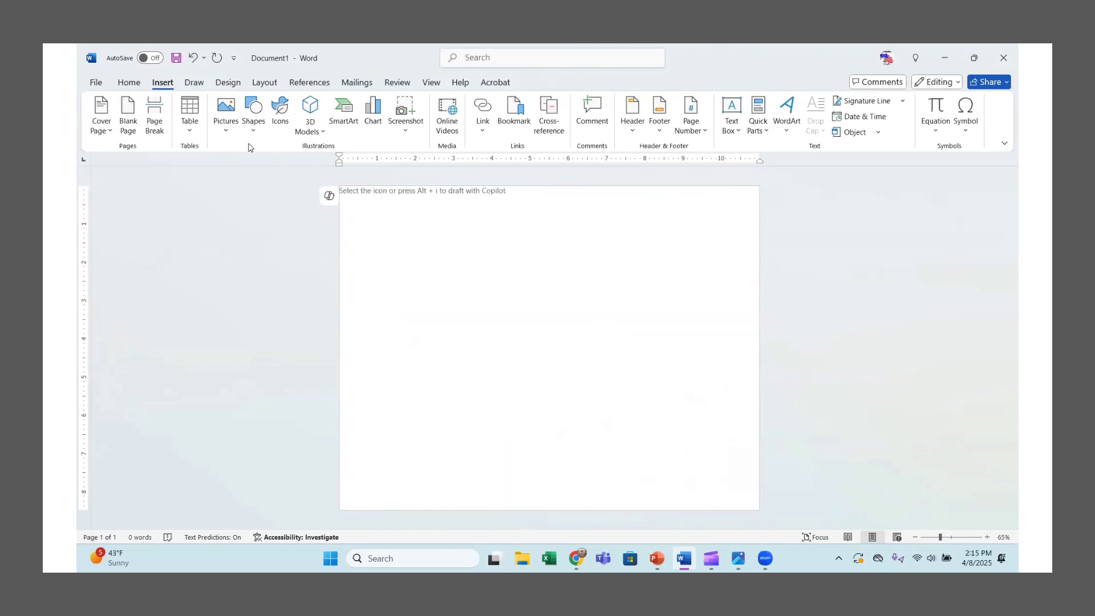
Step: Browse for a device picture in Downloads, opening the Funny-Baby-Bodysuits-SVG-PNG folder, FunnyBabyBundle, and its PNG subfolder
left_click(227, 123)
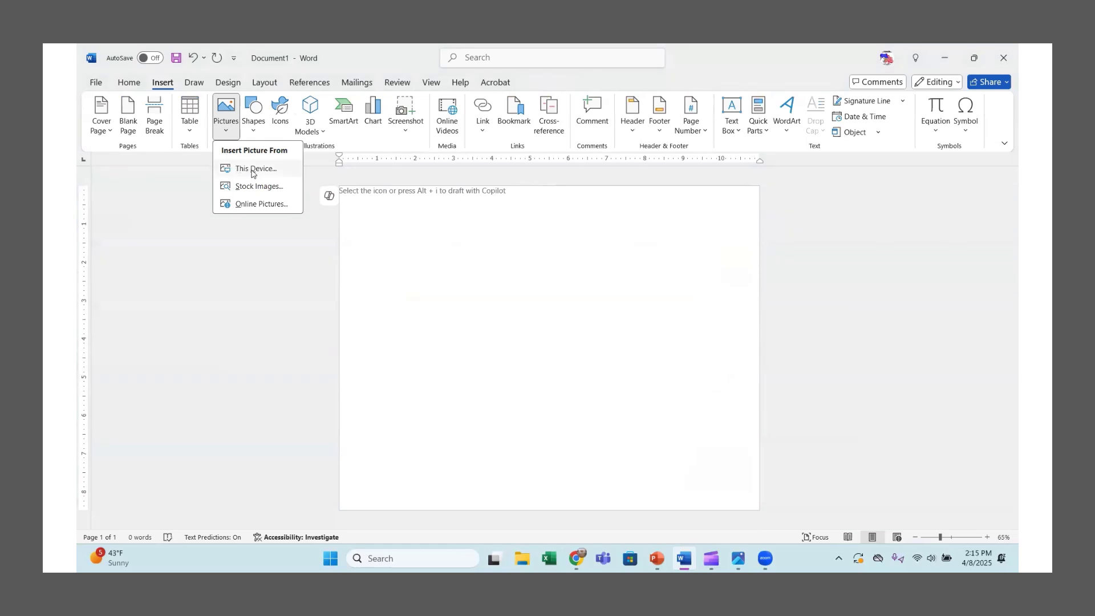
left_click(249, 170)
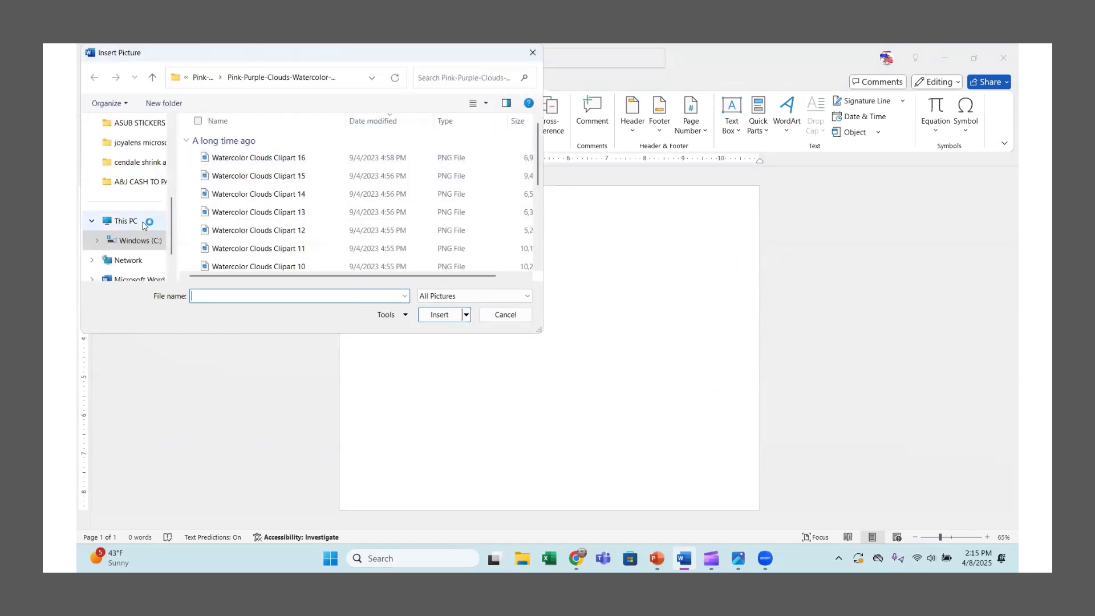
scroll(125, 180, "up", 5)
left_click(129, 205)
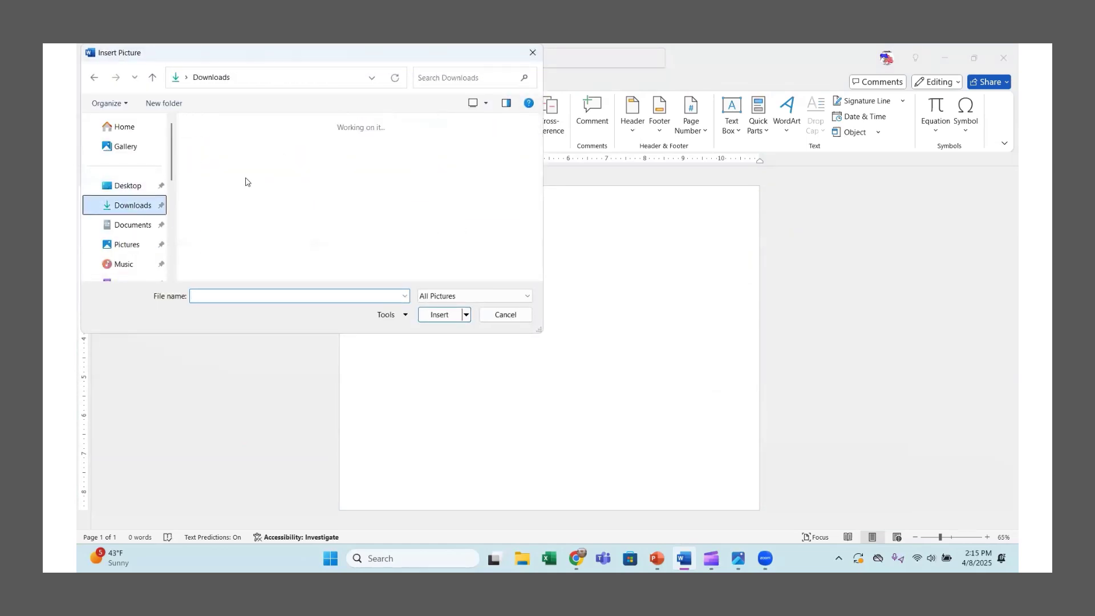
scroll(446, 220, "down", 2)
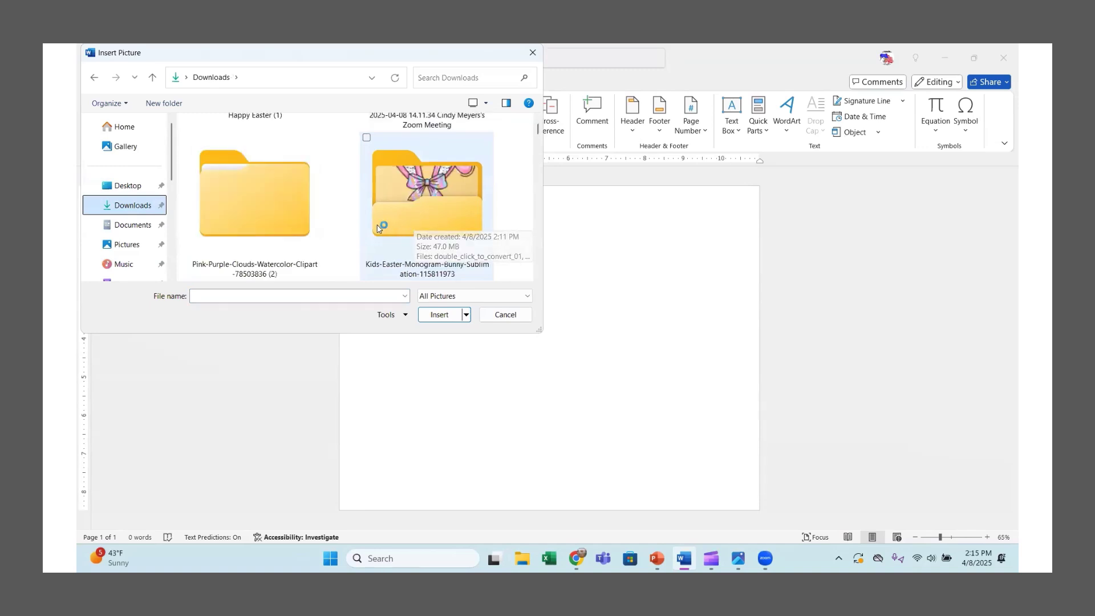
scroll(308, 226, "down", 2)
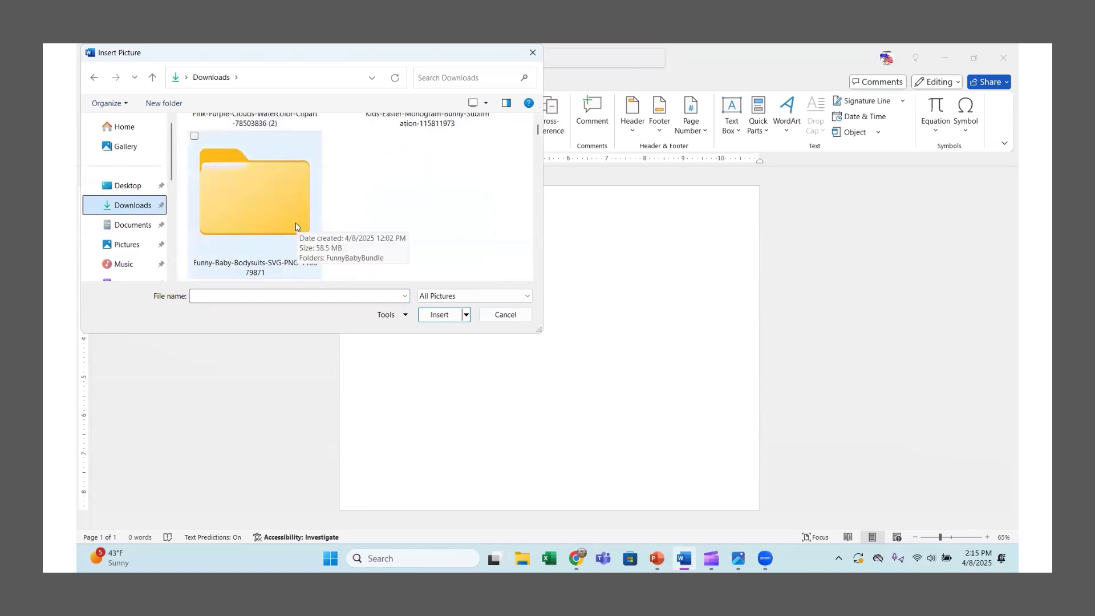
double_click(292, 220)
double_click(247, 164)
left_click(245, 194)
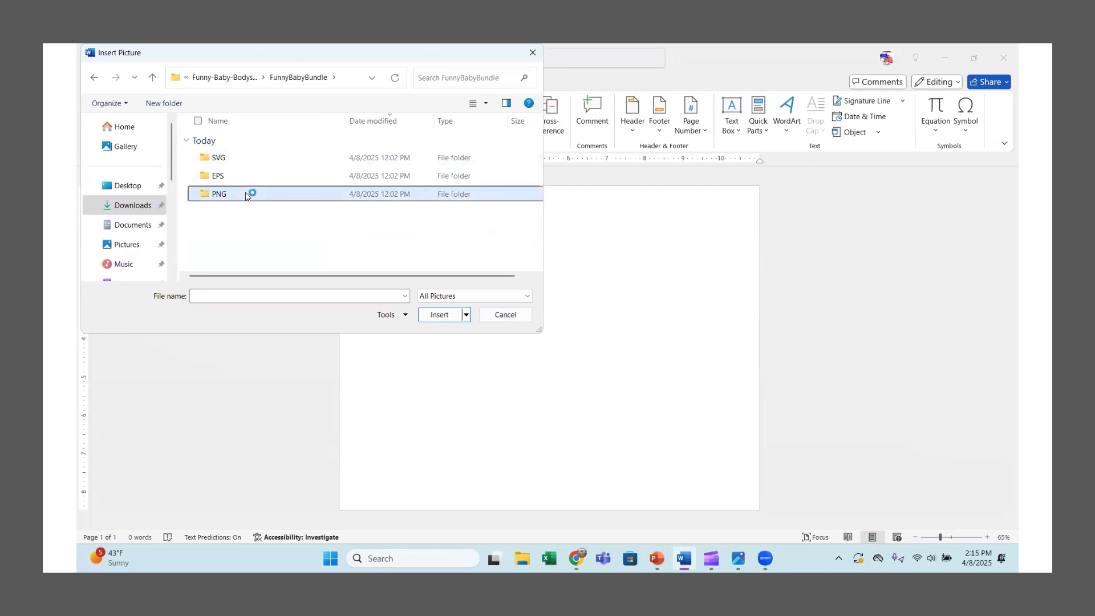
Step: Show the PNG files as large thumbnails and insert the giraffe picture FunnyBaby-Black-06
left_click(487, 104)
left_click(532, 56)
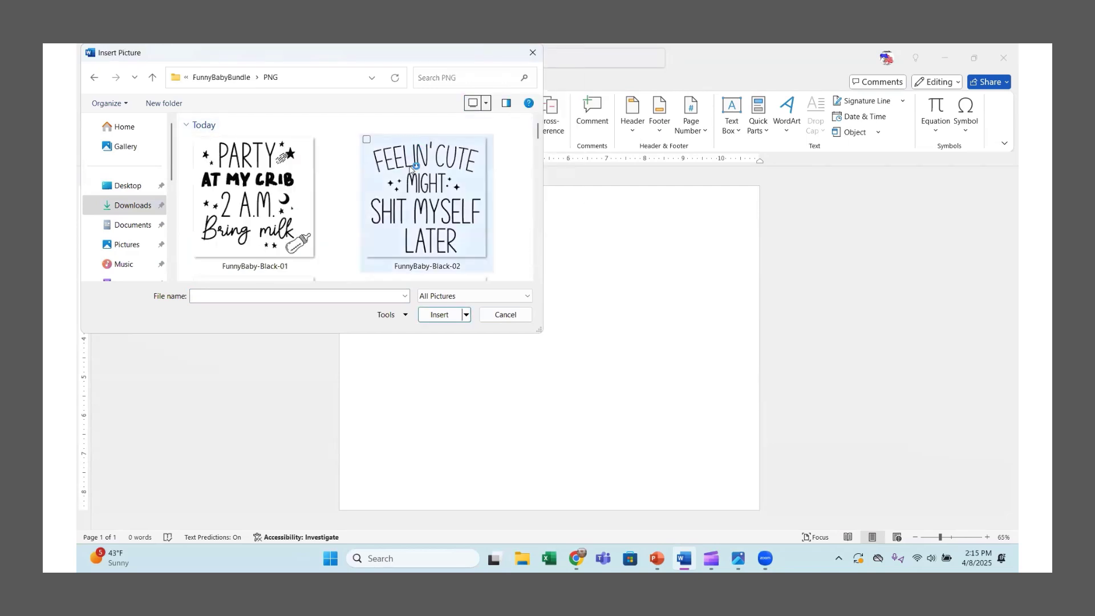
scroll(412, 182, "down", 2)
scroll(411, 192, "down", 1)
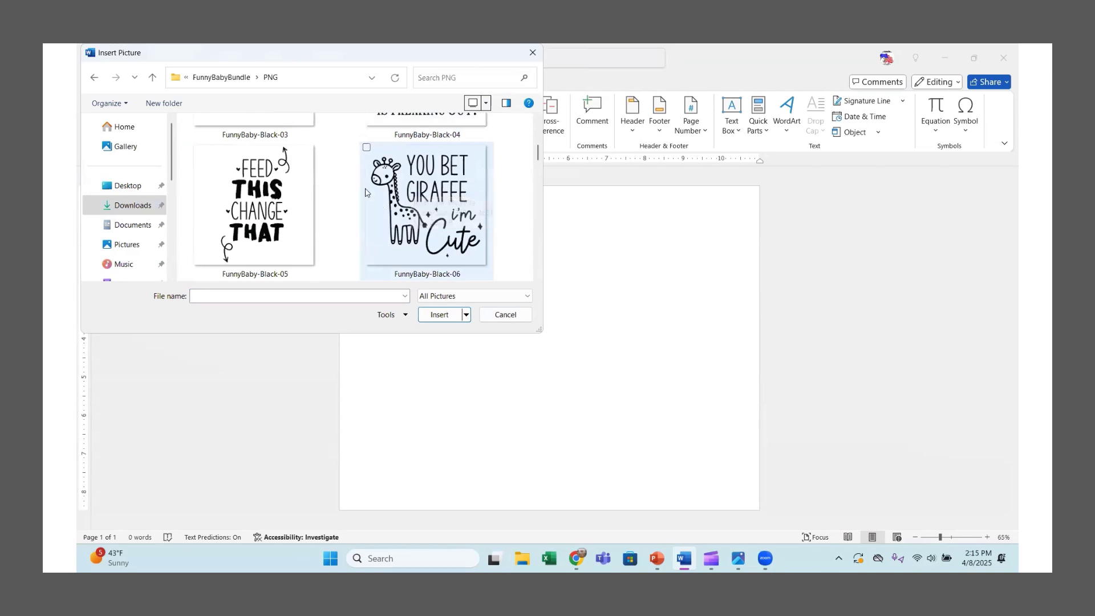
left_click(407, 205)
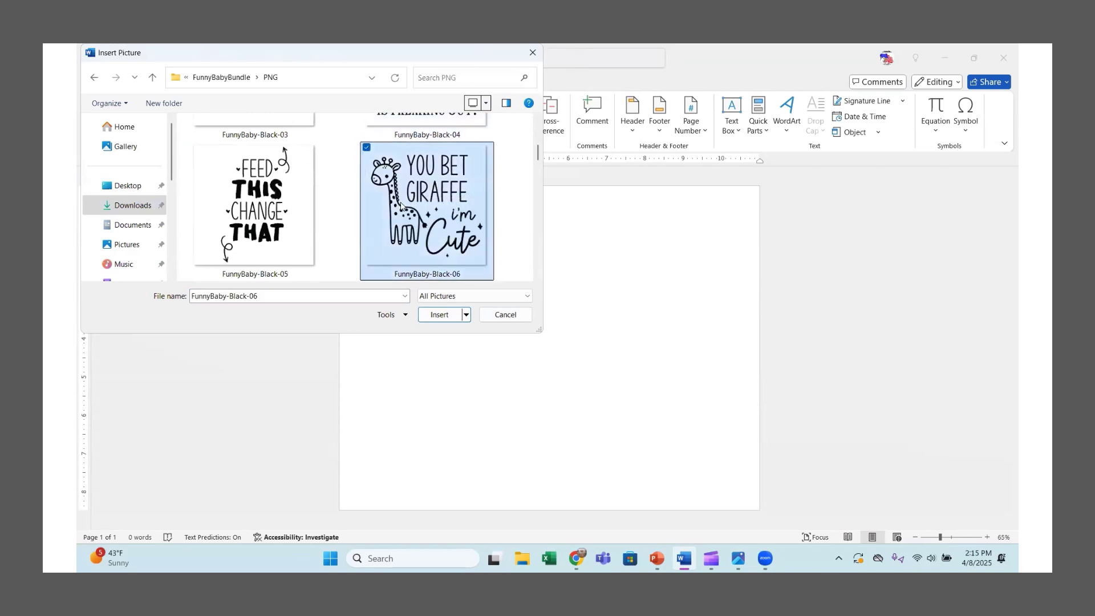
left_click(439, 315)
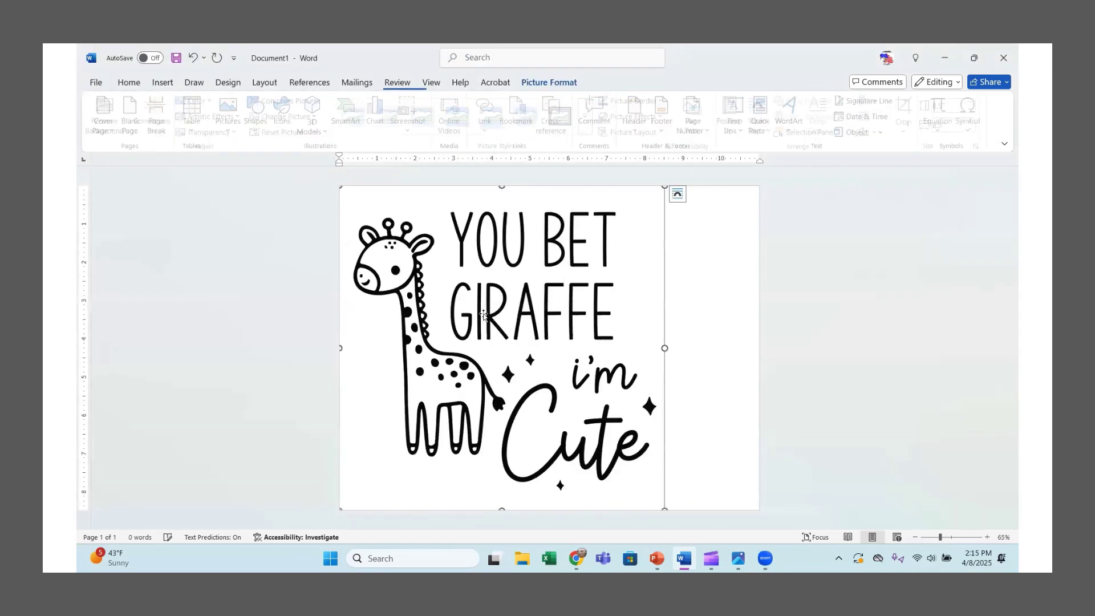
Step: Set the giraffe picture's text wrapping to Through and move it to the horizontal middle of the page
left_click(680, 194)
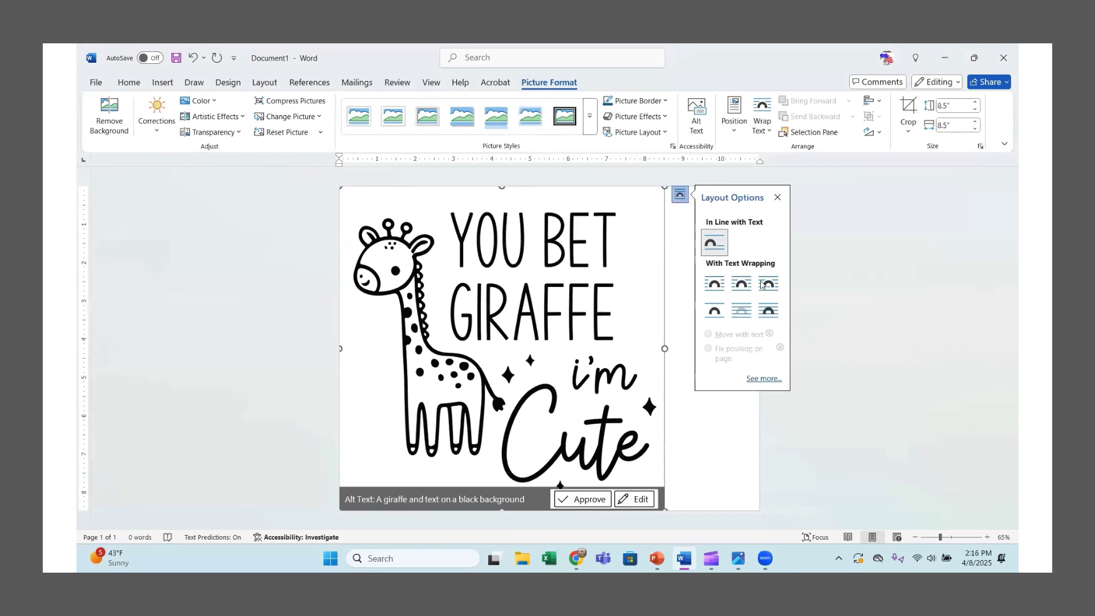
left_click(770, 284)
left_click_drag(523, 311, 563, 310)
left_click(144, 217)
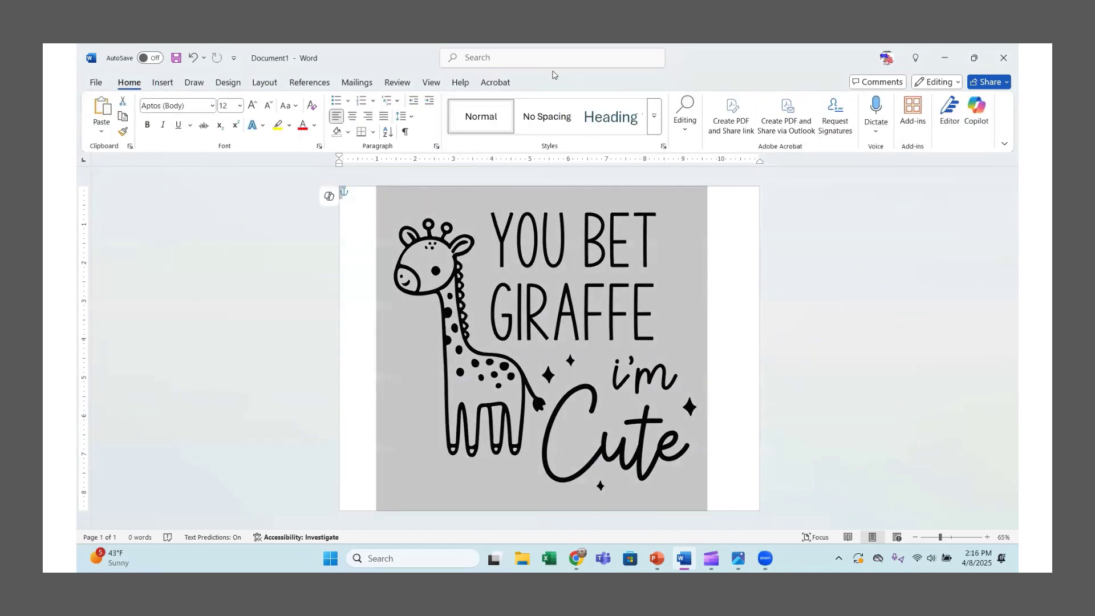
left_click(578, 254)
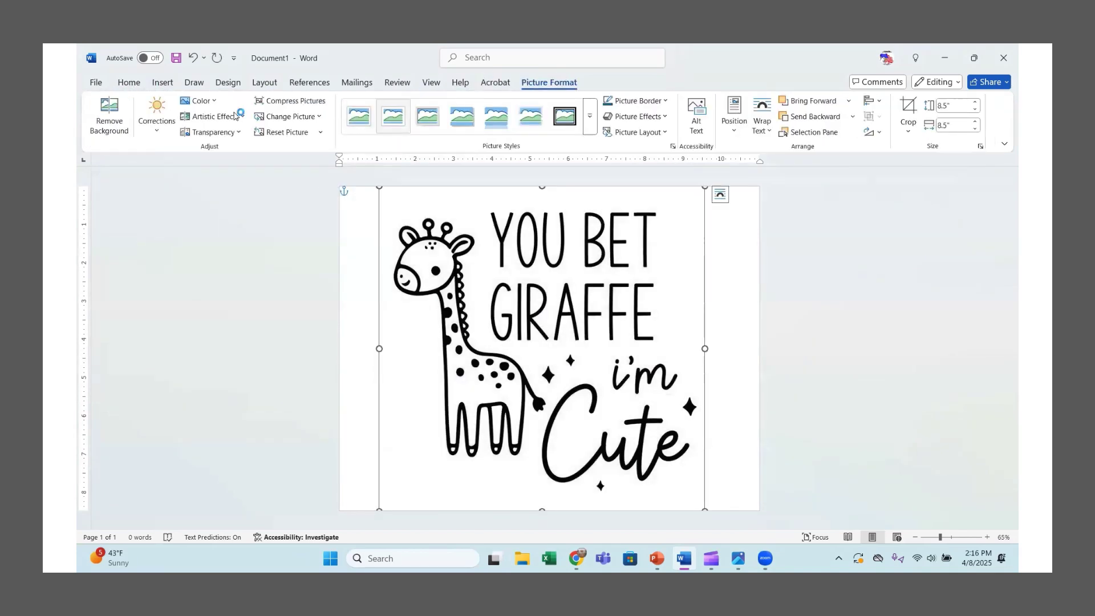
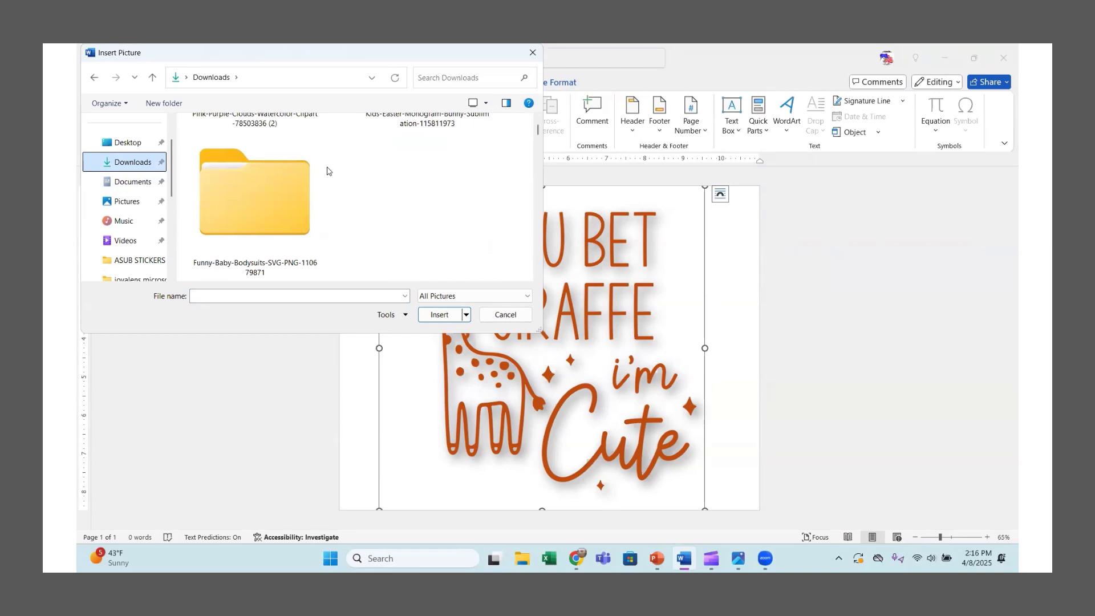
Step: Insert a pink Watercolor Clouds Clipart picture from the Pink-Purple-Clouds-Watercolor folder, viewing the files as tiles
double_click(281, 126)
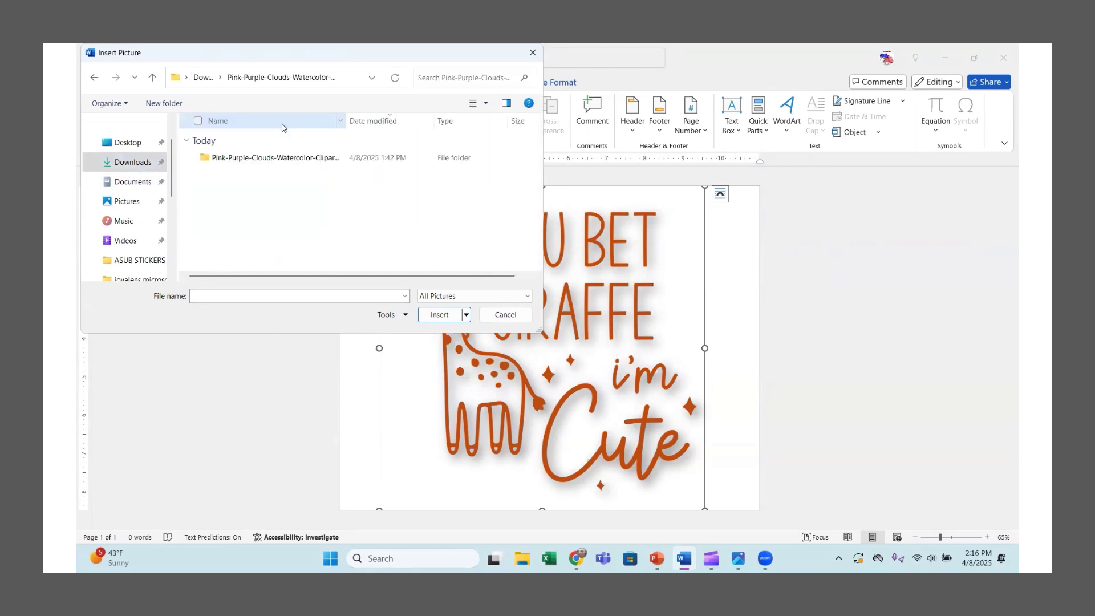
double_click(279, 157)
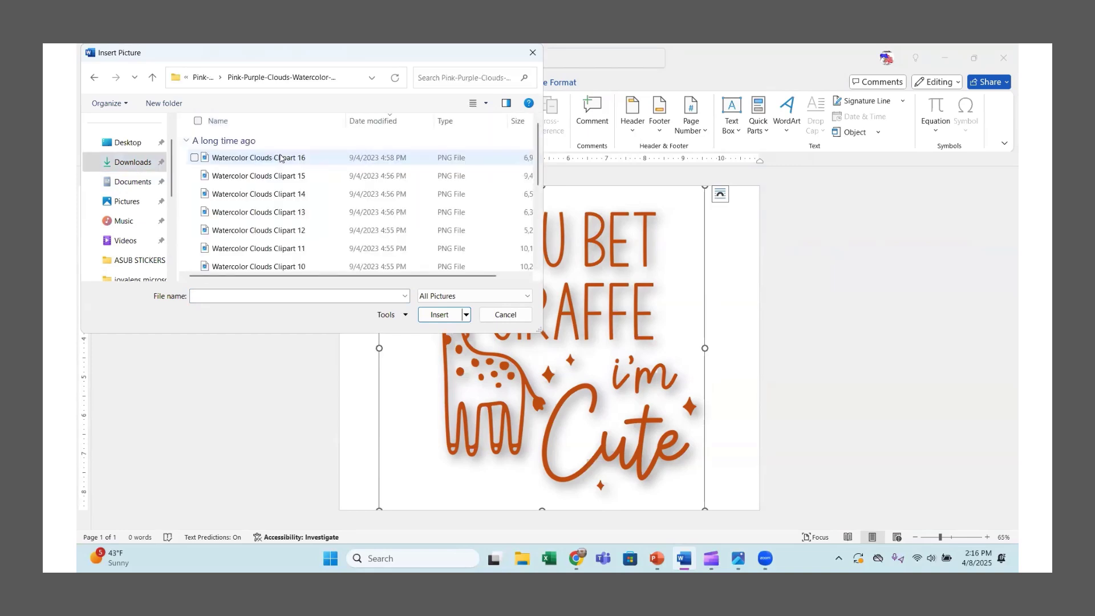
left_click(479, 103)
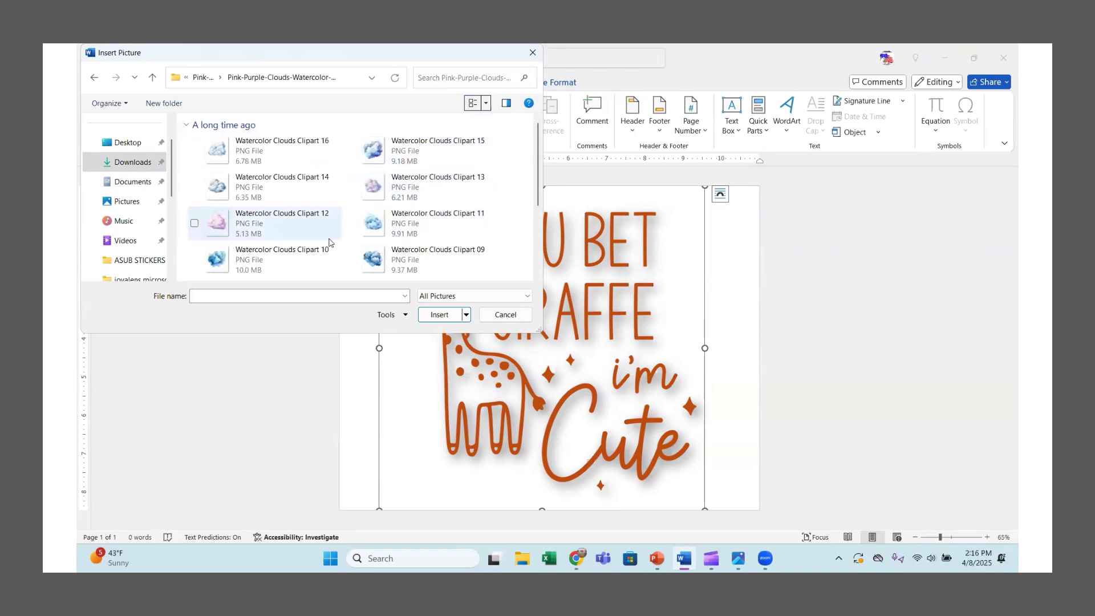
scroll(326, 229, "down", 3)
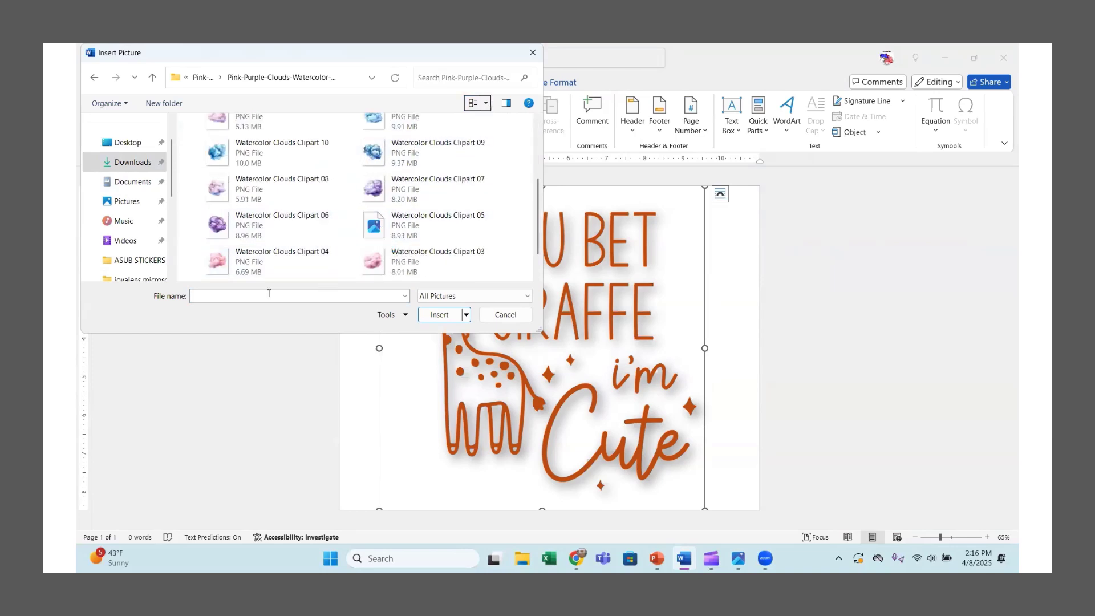
left_click(350, 261)
left_click(439, 315)
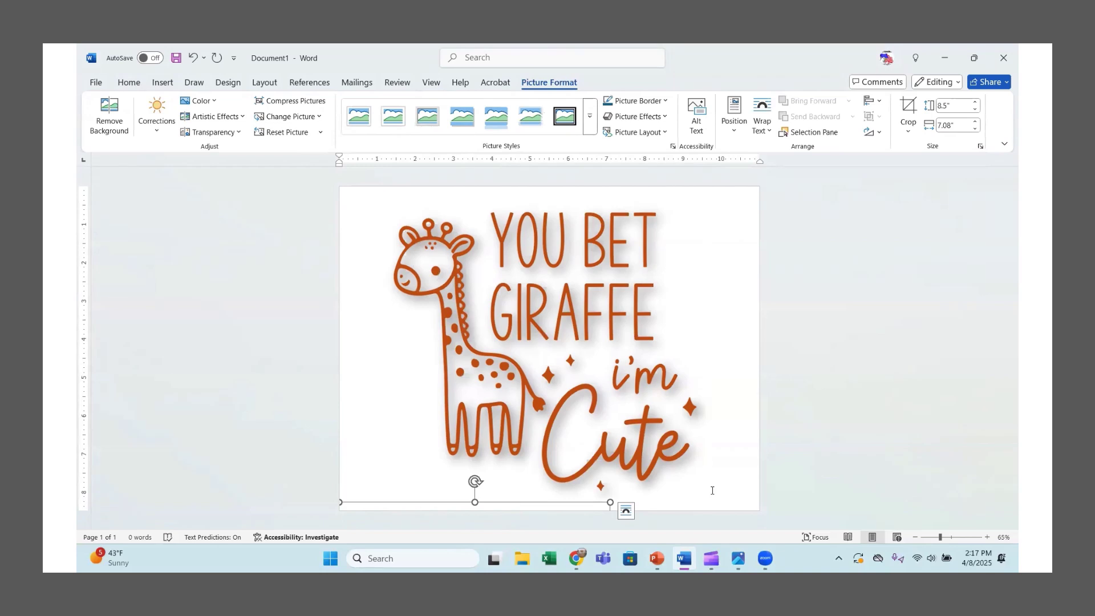
Step: Set the pink cloud's text wrapping to Through and stretch it across the page to about 9.98" wide
left_click(625, 512)
left_click(714, 437)
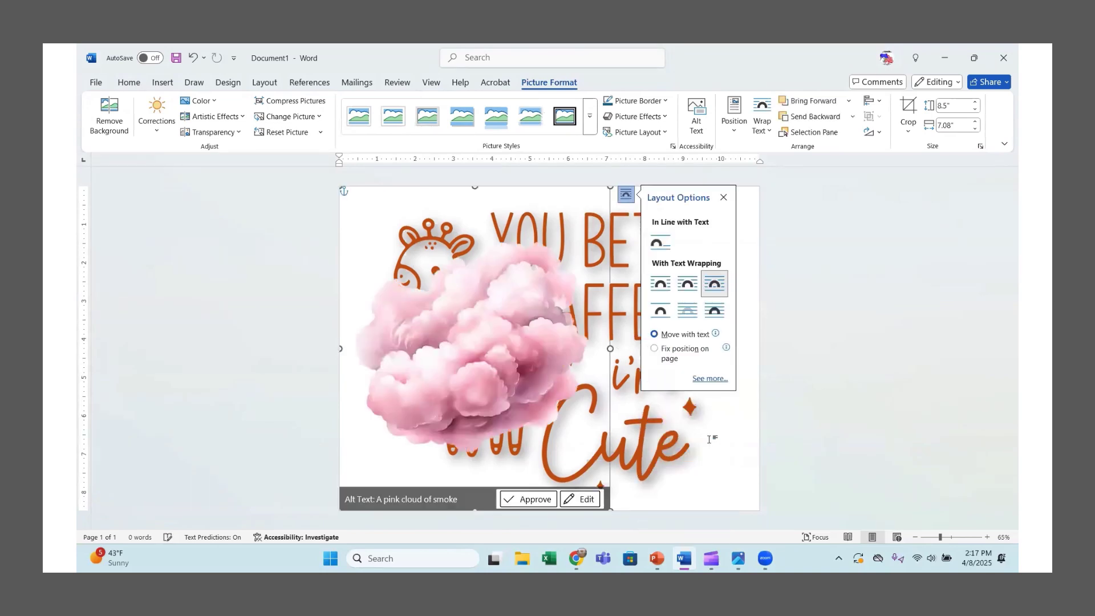
left_click_drag(566, 383, 692, 383)
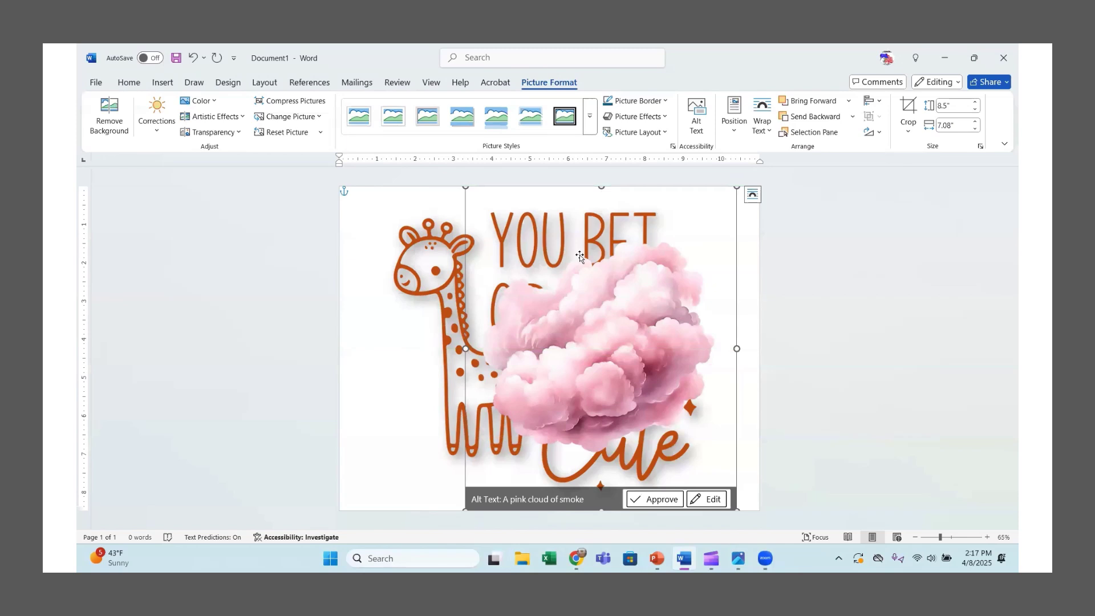
left_click_drag(415, 354, 348, 359)
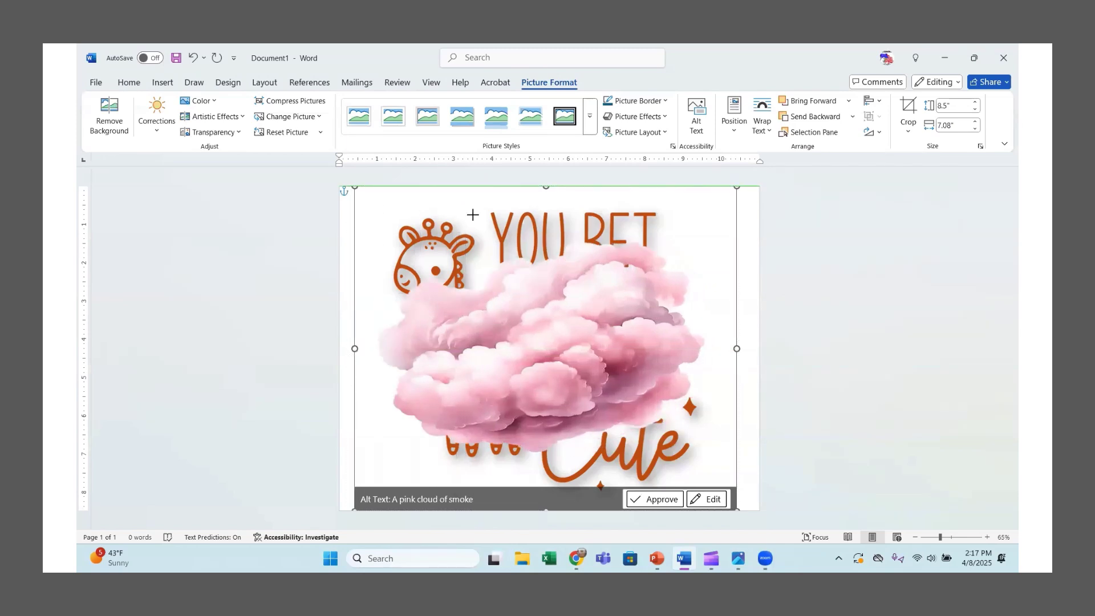
Step: Recolor the cloud picture with the light orange variation and send it backward behind the giraffe design
left_click(200, 101)
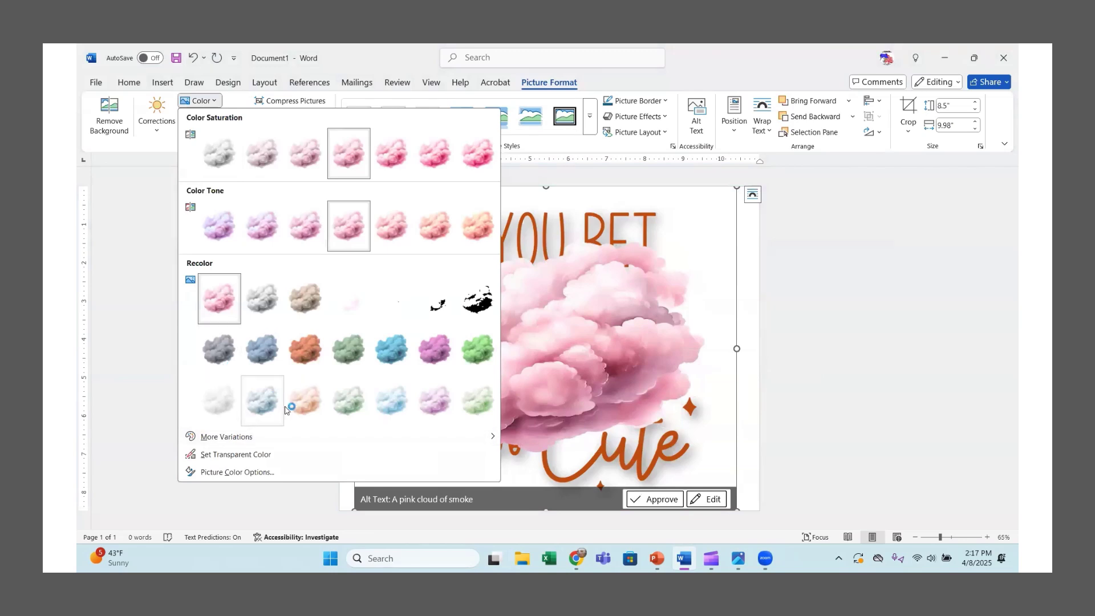
left_click(304, 406)
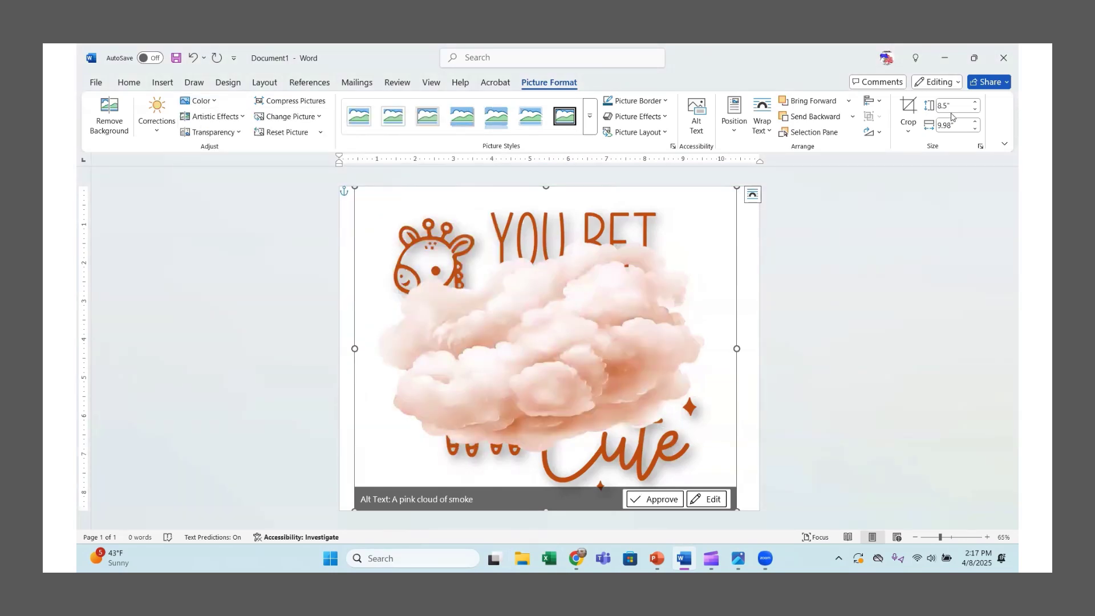
left_click(813, 117)
left_click(826, 315)
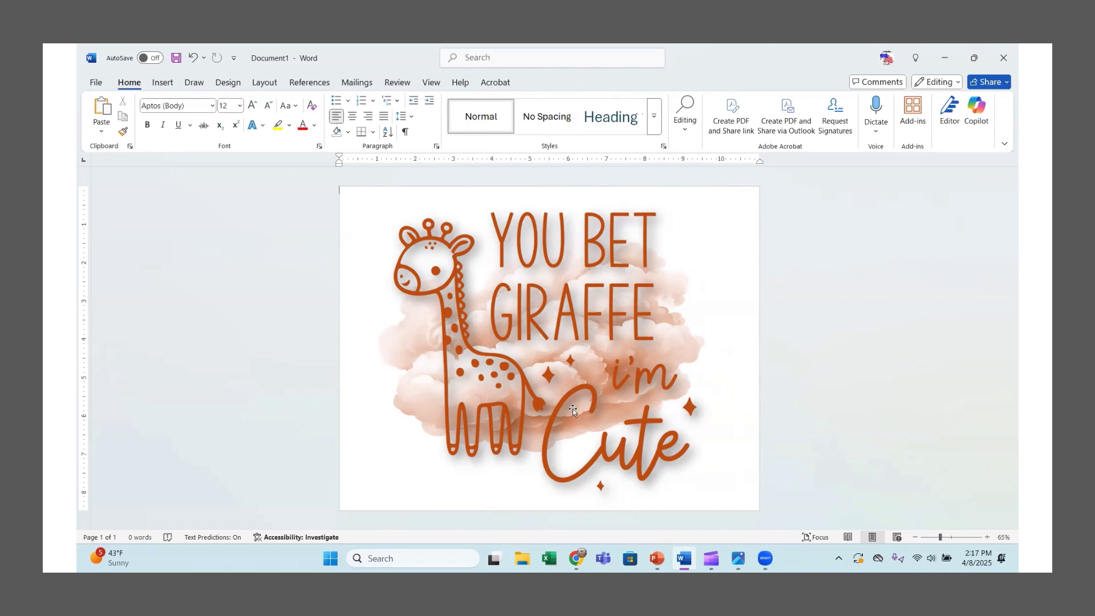
Step: Open the print settings for the document and choose the EPSON ET-2840 Series printer
left_click(95, 83)
left_click(95, 83)
left_click(116, 307)
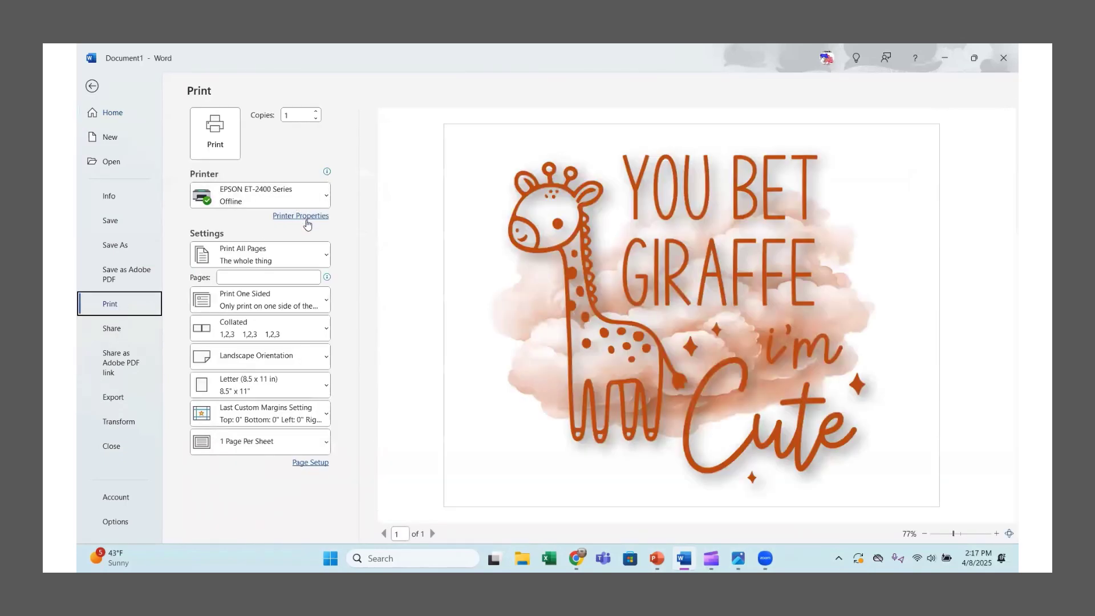
left_click(327, 197)
left_click(326, 197)
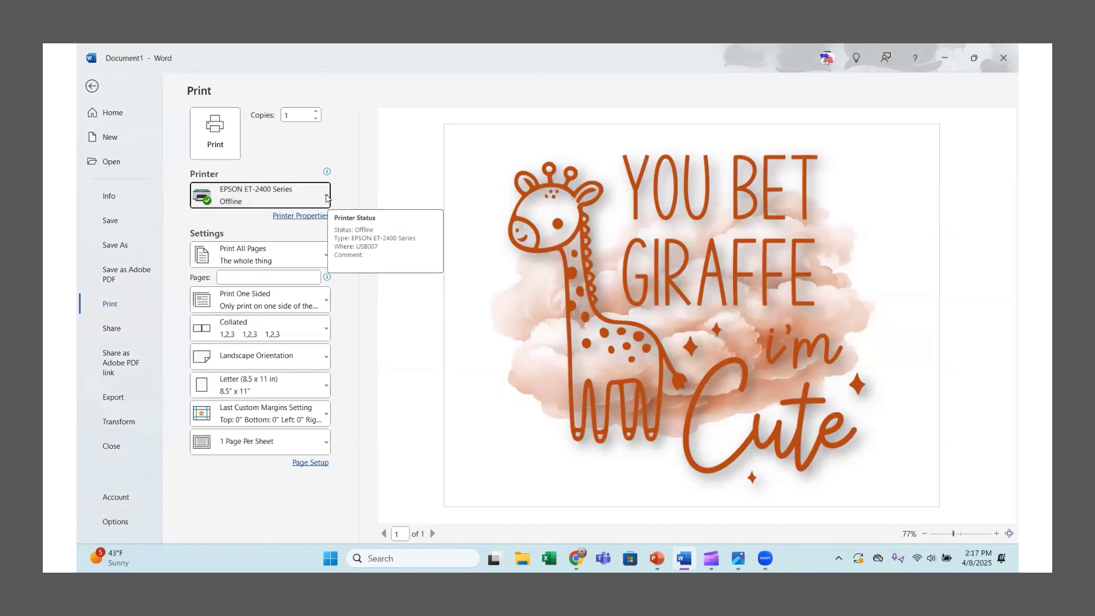
left_click(326, 196)
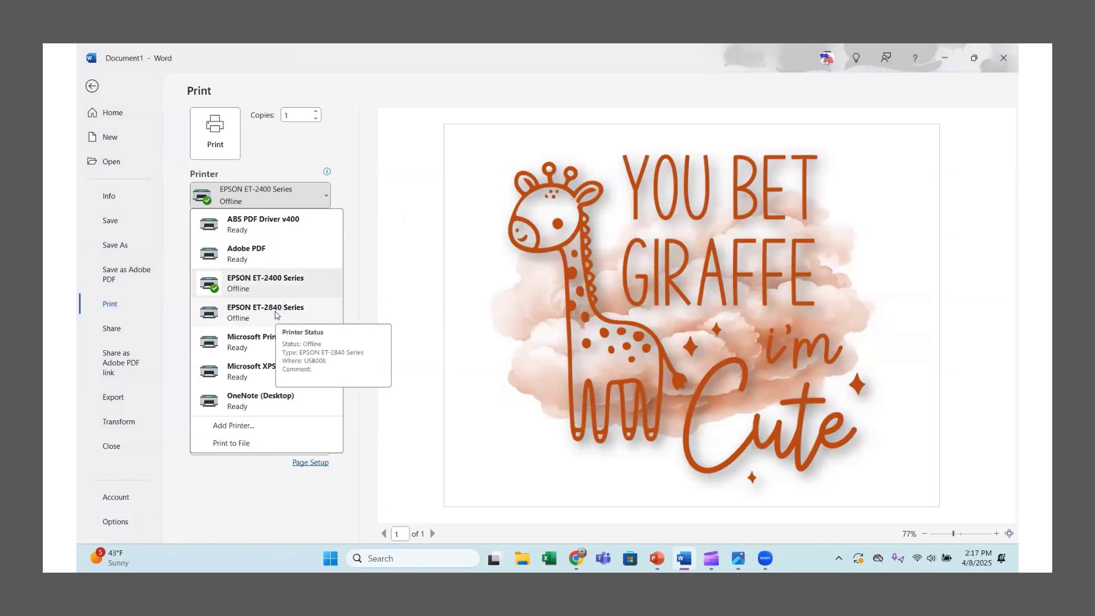
left_click(276, 313)
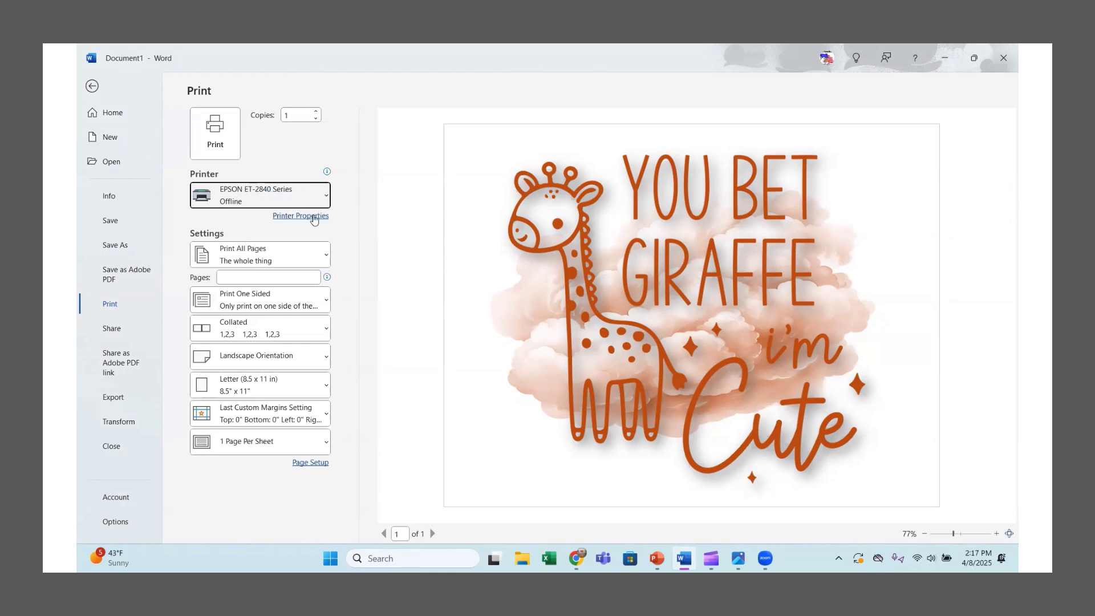
Step: In the printer properties, set the paper type to Premium Presentation Paper Matte and the quality to High
left_click(314, 217)
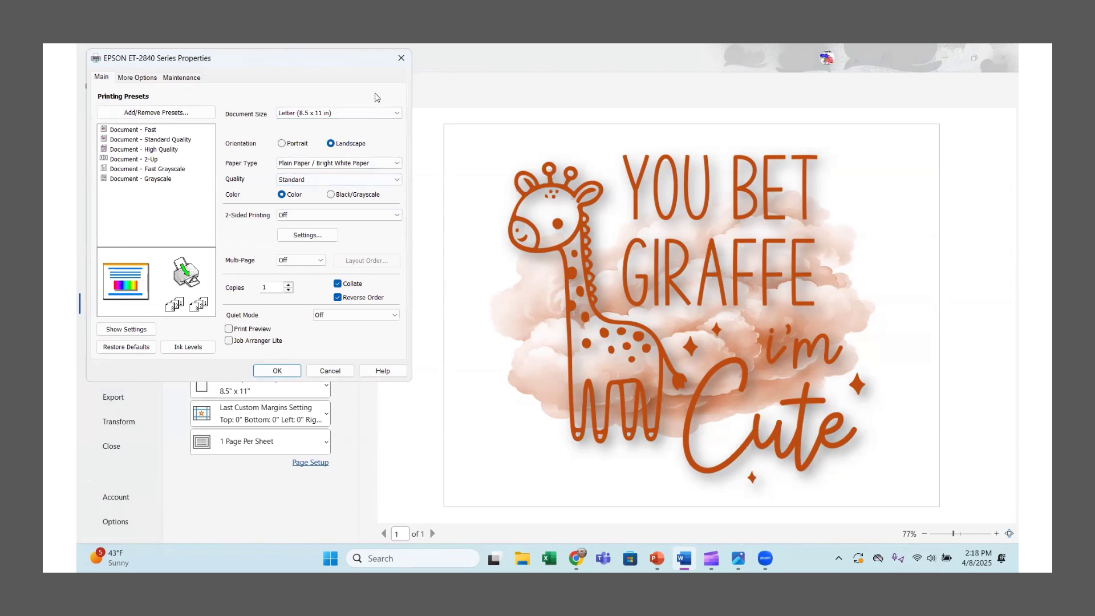
left_click(350, 163)
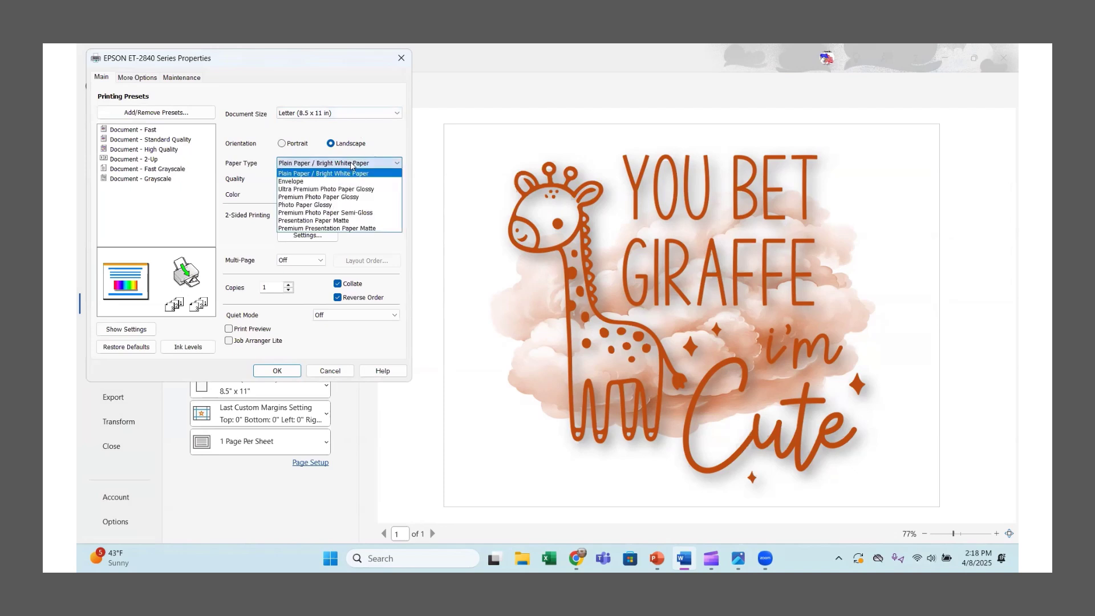
left_click(329, 229)
left_click(302, 180)
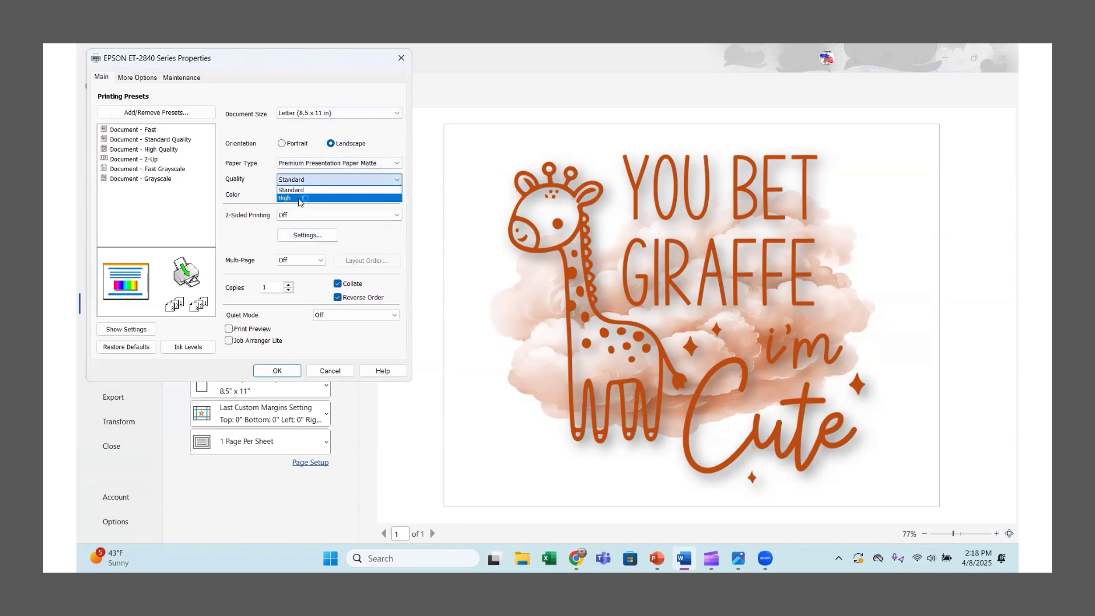
left_click(301, 198)
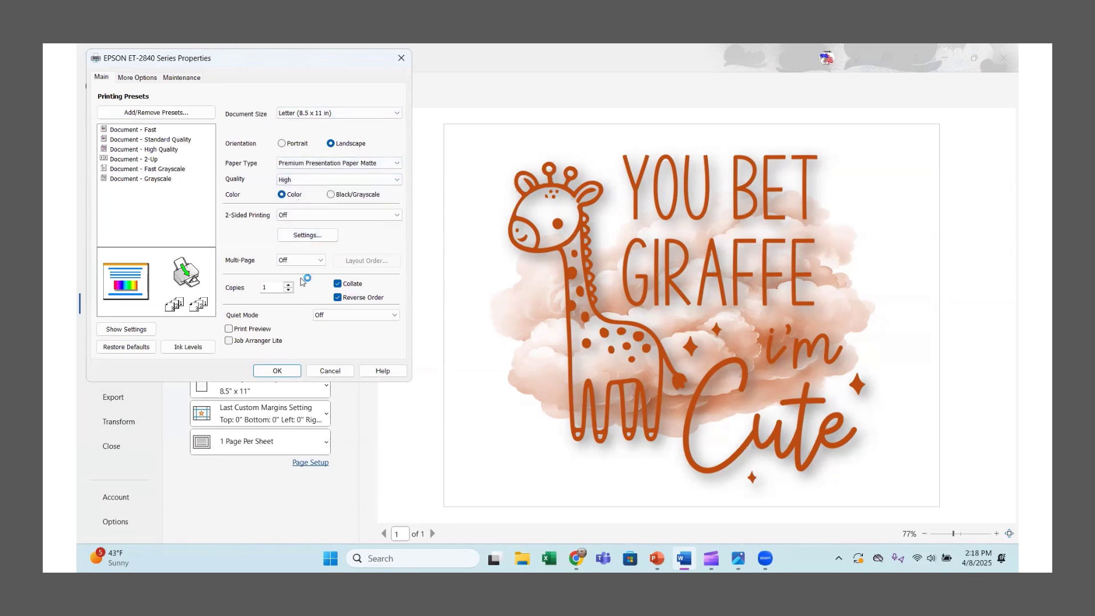
Step: Turn off Bidirectional Printing and turn on Mirror Image in the printer's additional settings
left_click(137, 77)
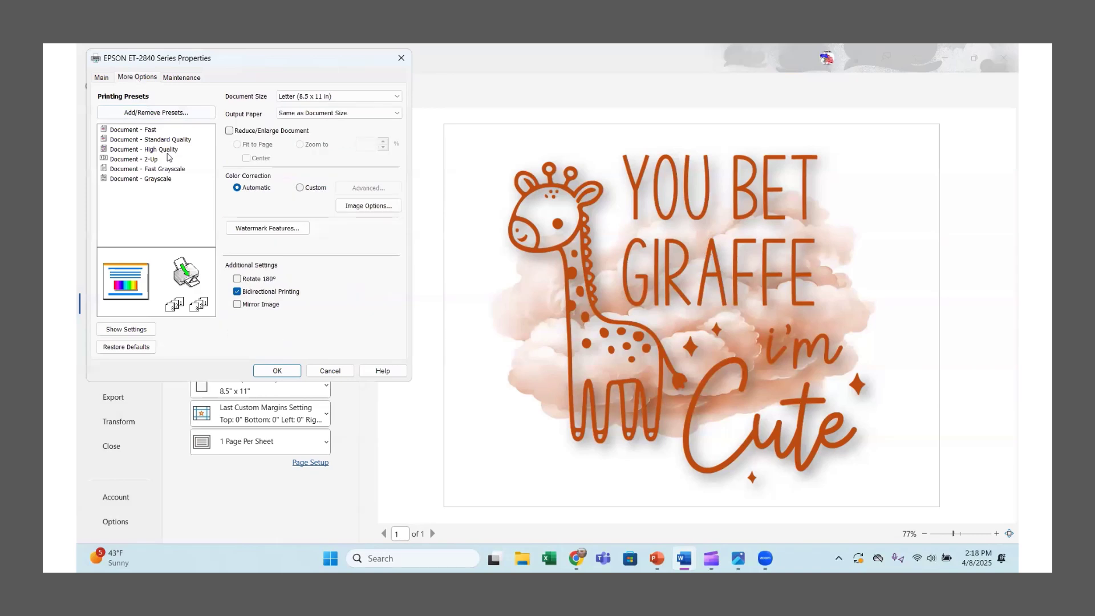
left_click(238, 293)
Step: In the printer's image options, enable Emphasize Thin Lines, set Emphasize Text to Emphasize More, and accept the printer properties
left_click(367, 207)
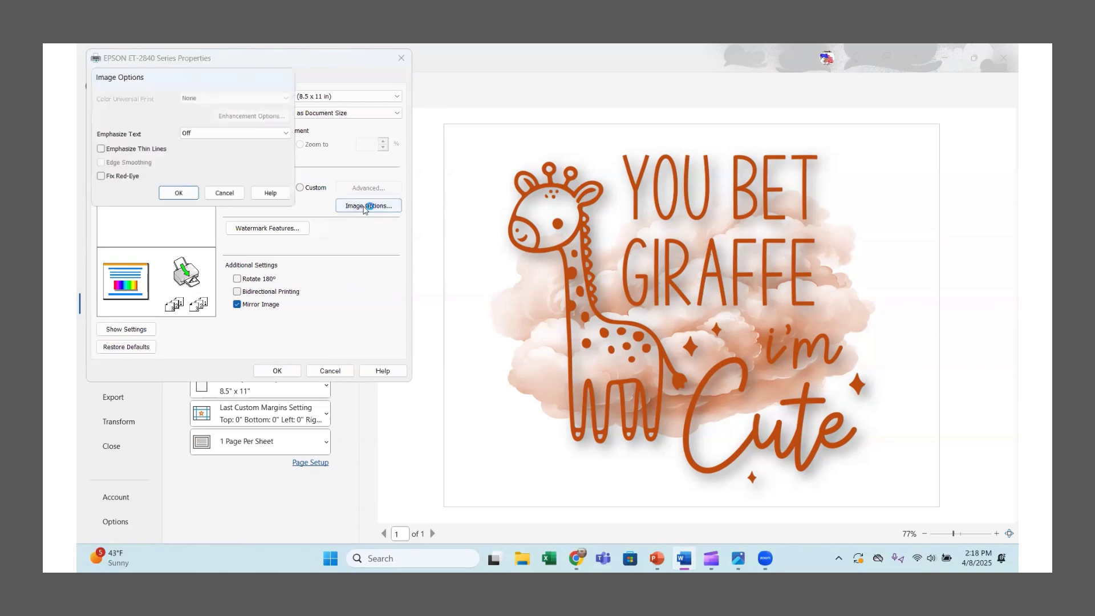
left_click(260, 133)
left_click(247, 169)
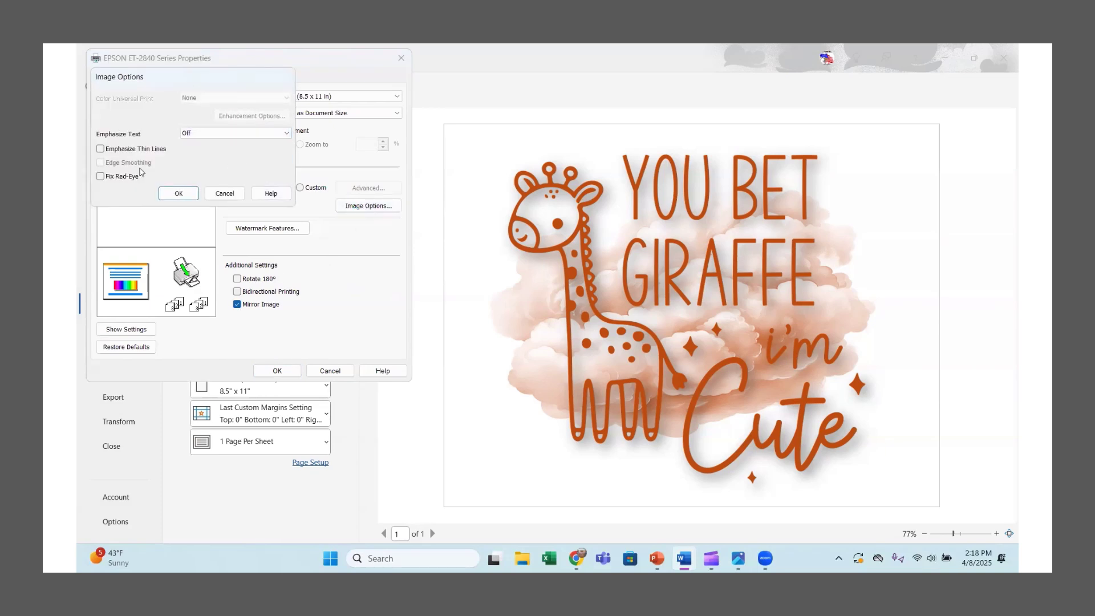
left_click(101, 150)
left_click(260, 133)
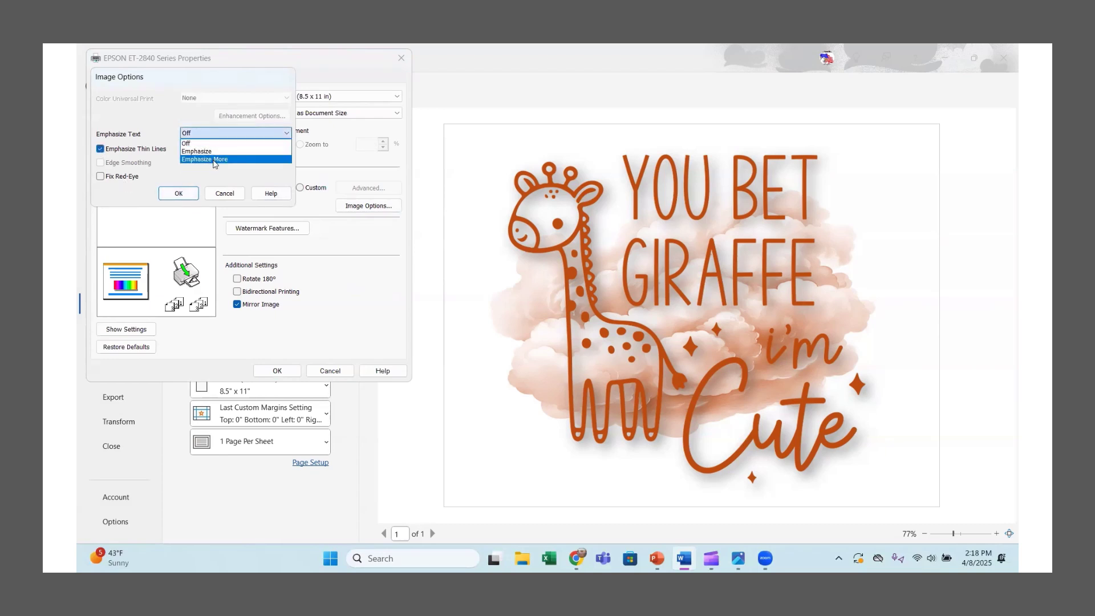
left_click(214, 161)
left_click(178, 193)
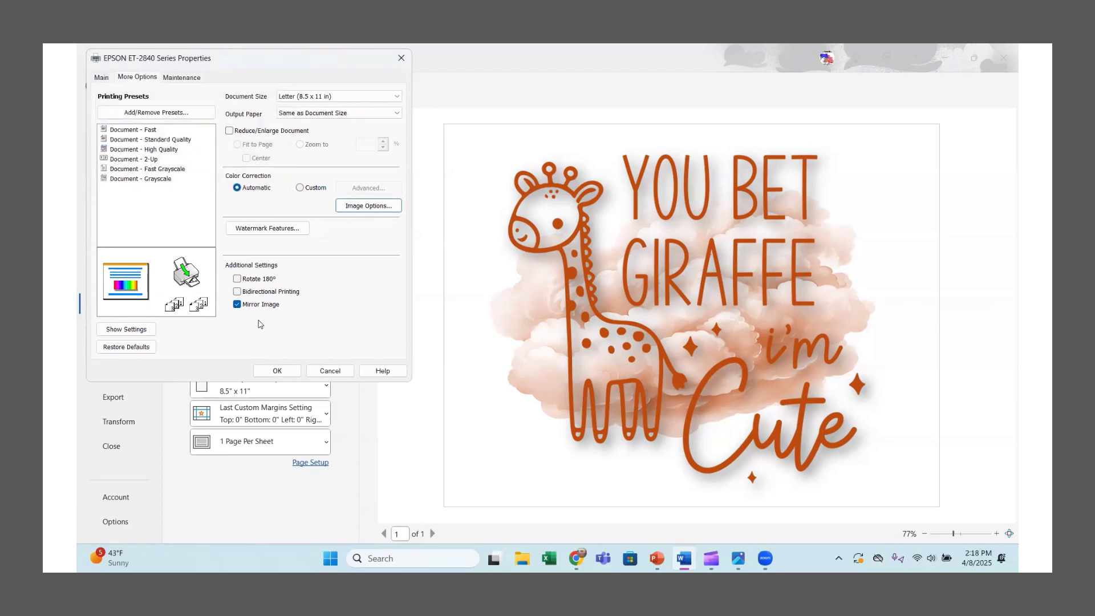
left_click(277, 372)
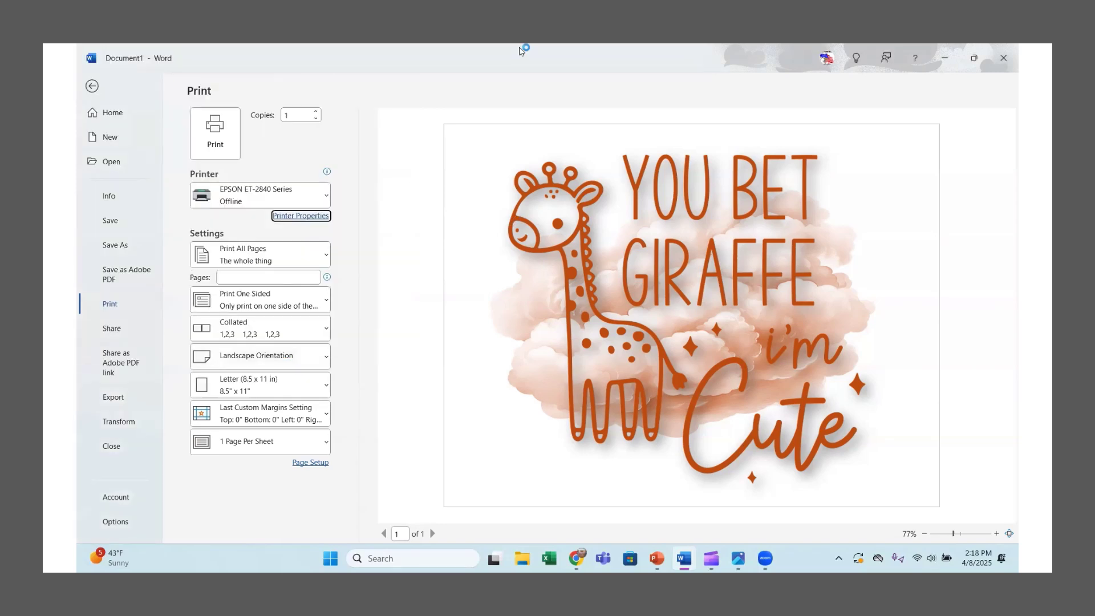
Step: Return to the document and delete the giraffe design and the cloud picture from the page
left_click(91, 86)
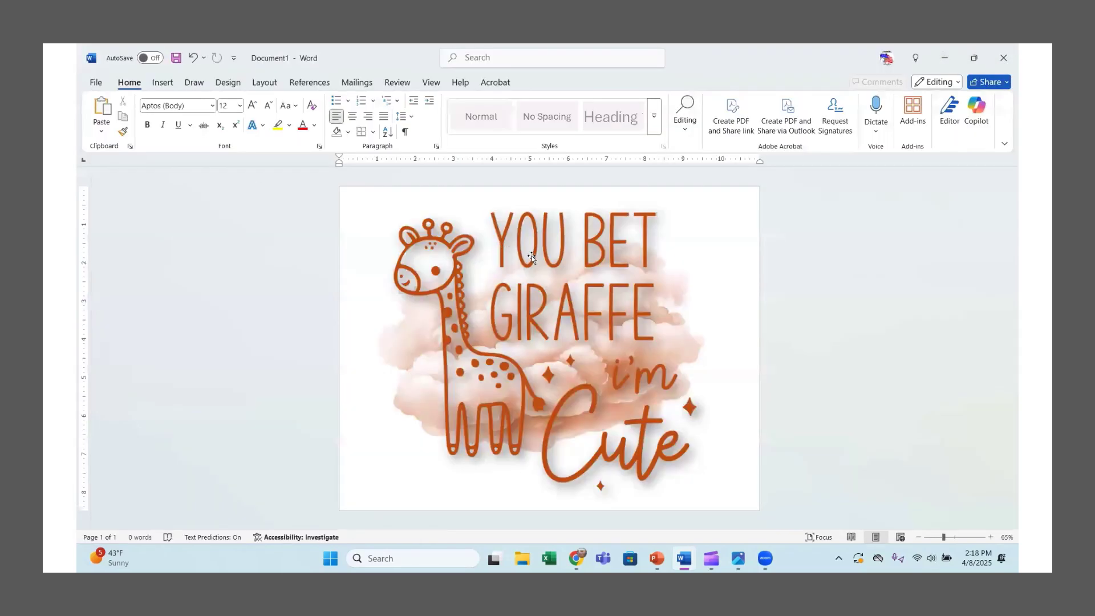
left_click(568, 357)
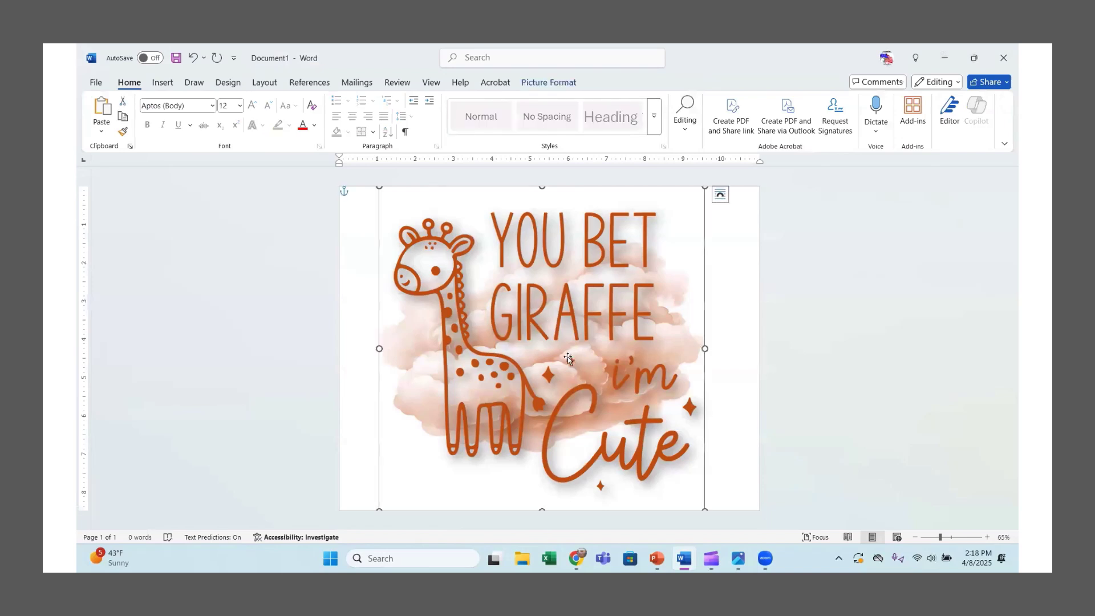
key("Delete")
left_click(560, 376)
key("Delete")
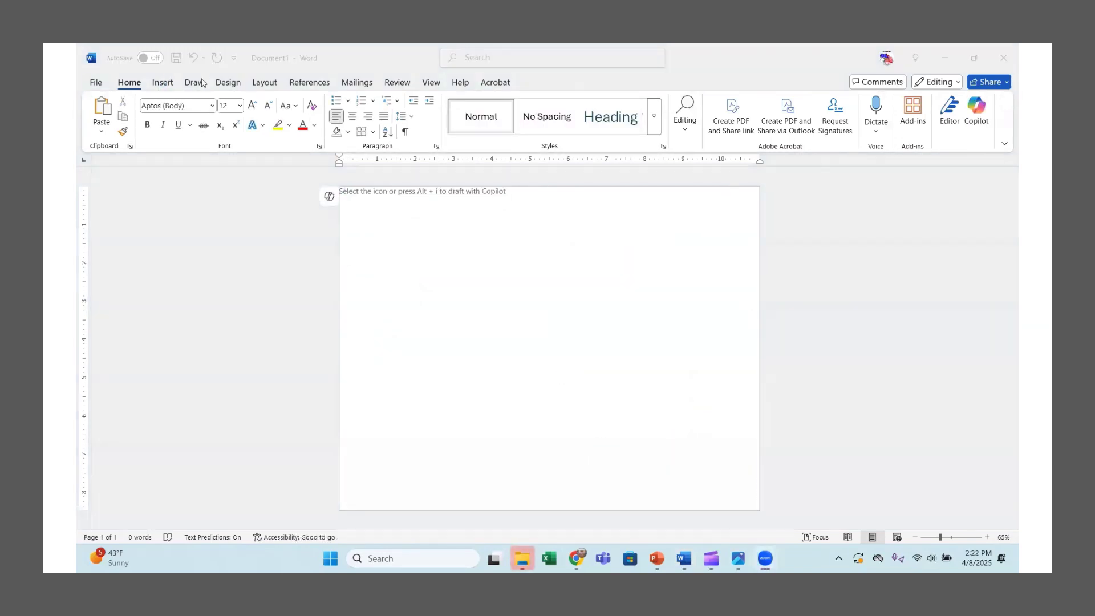
Step: Insert the Easter Bow Monogram picture from the Kids-Easter-Monogram-Bunny folder in Downloads
left_click(163, 83)
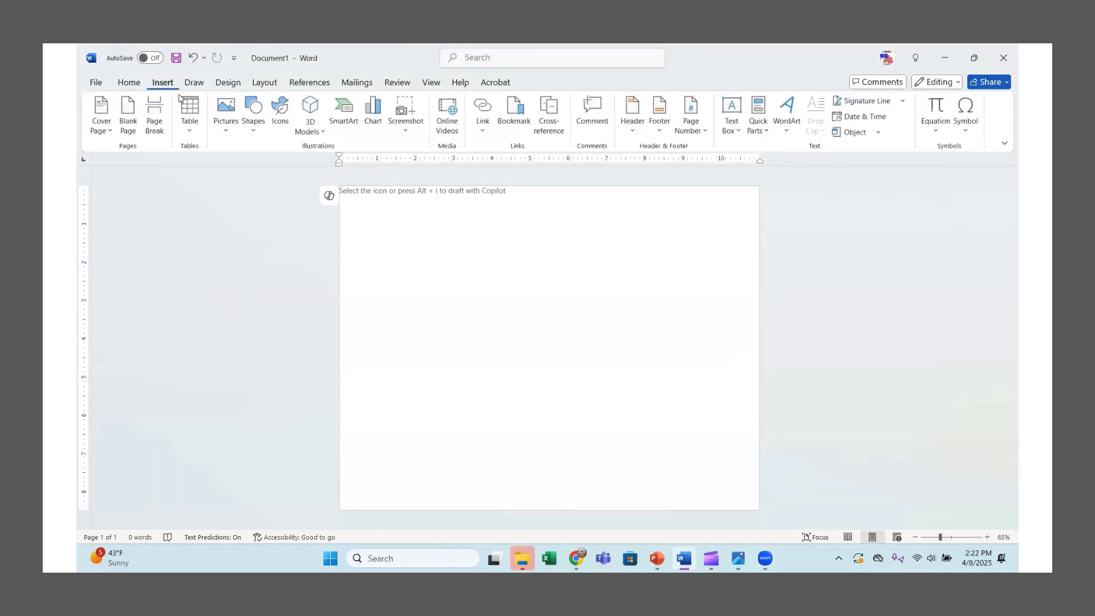
left_click(225, 129)
left_click(254, 170)
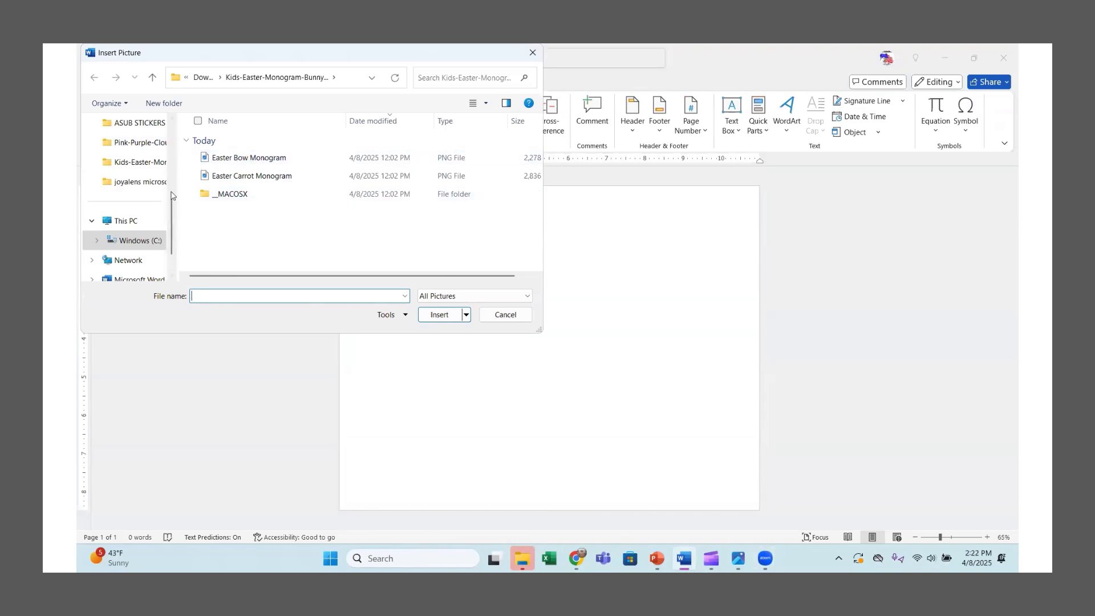
scroll(139, 180, "up", 5)
left_click(128, 205)
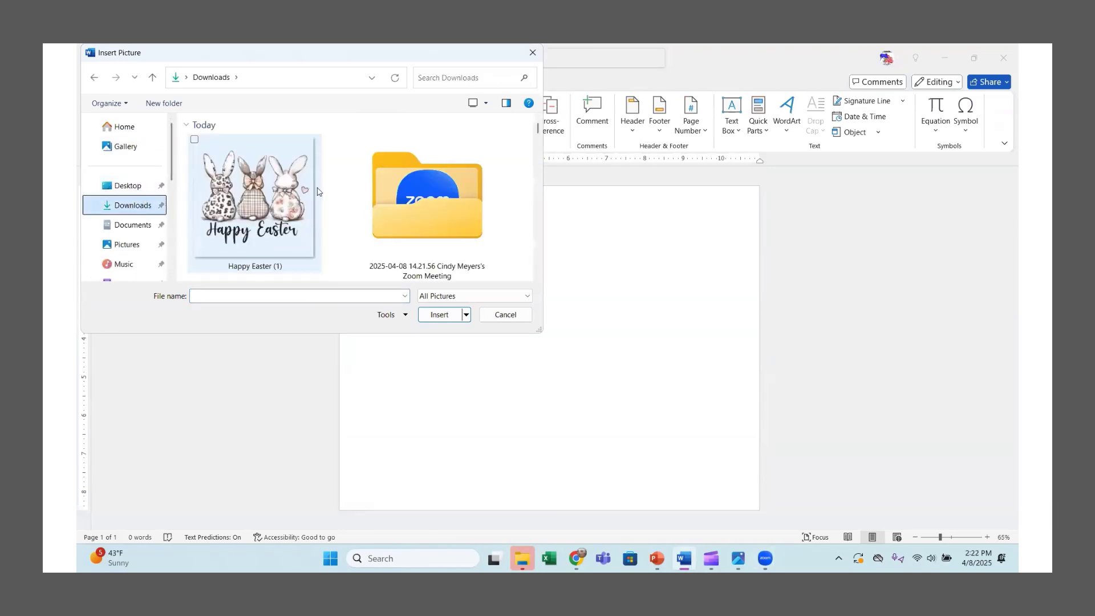
scroll(318, 187, "down", 2)
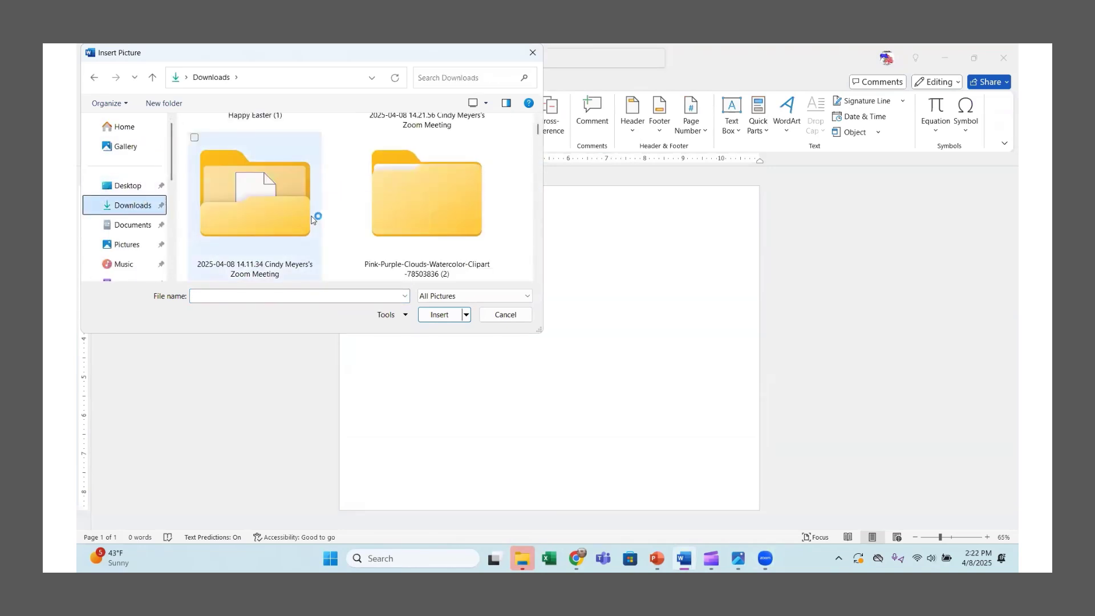
scroll(313, 219, "down", 2)
double_click(276, 211)
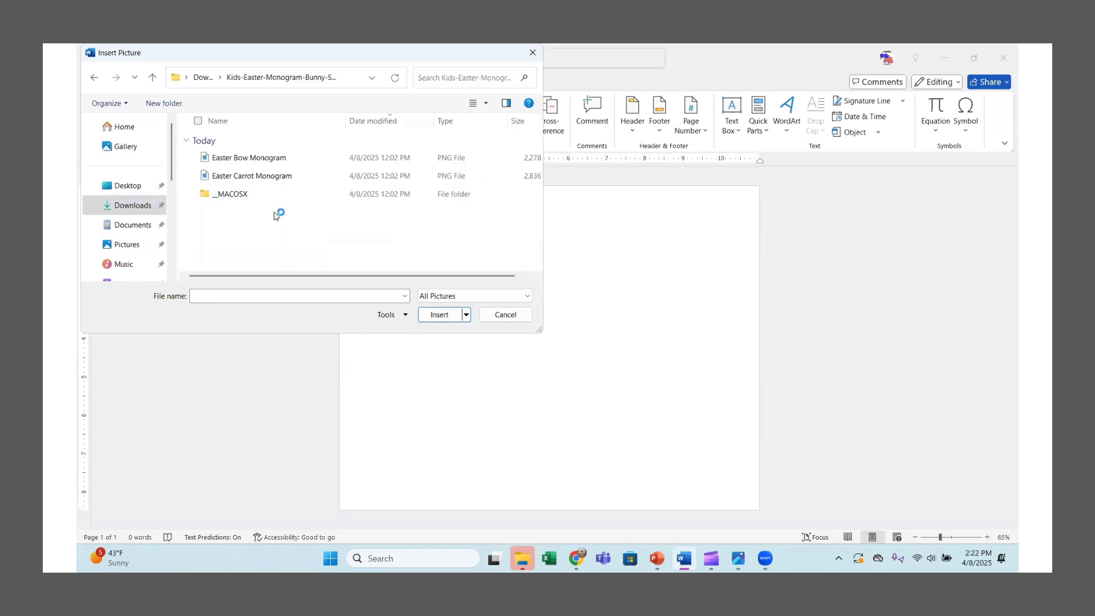
double_click(249, 160)
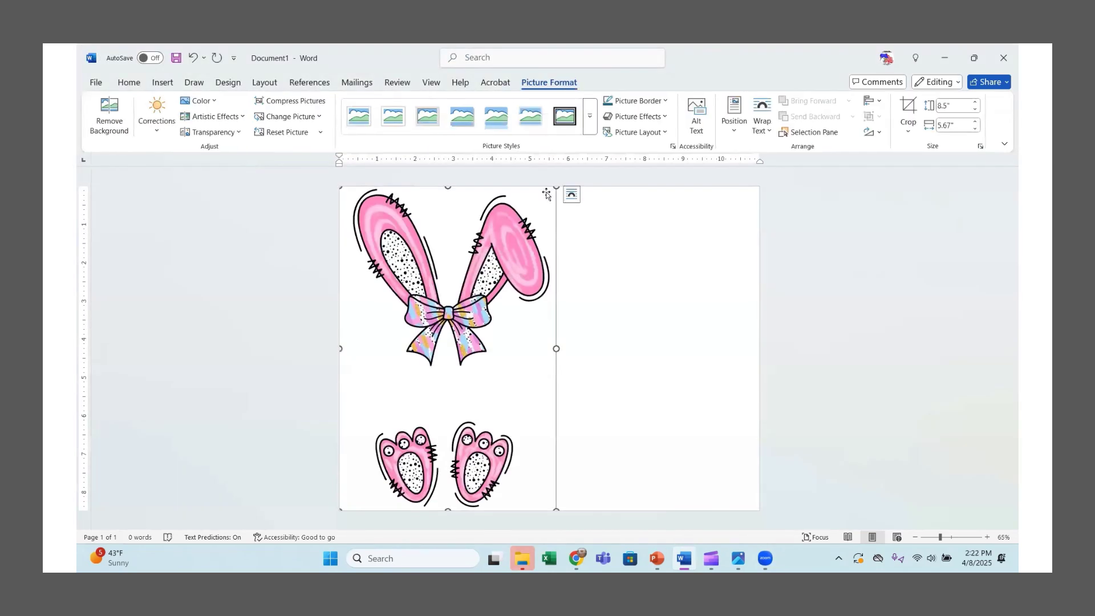
Step: Set the bunny picture's text wrapping to Through, move it toward the page centre and shrink it to about 5.55" wide
left_click(572, 195)
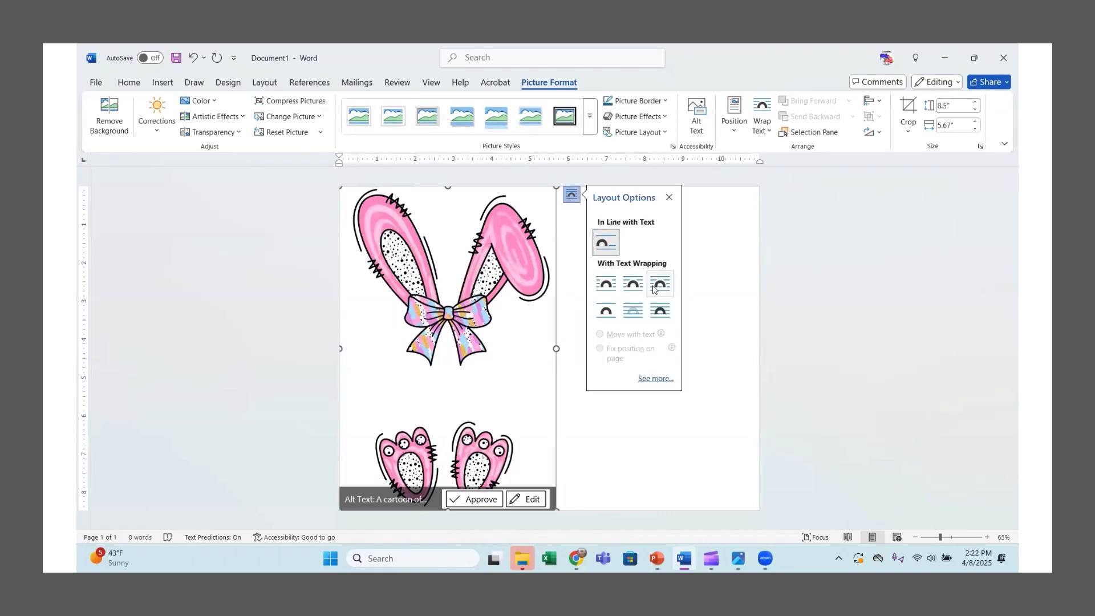
left_click(653, 289)
left_click_drag(467, 301, 565, 297)
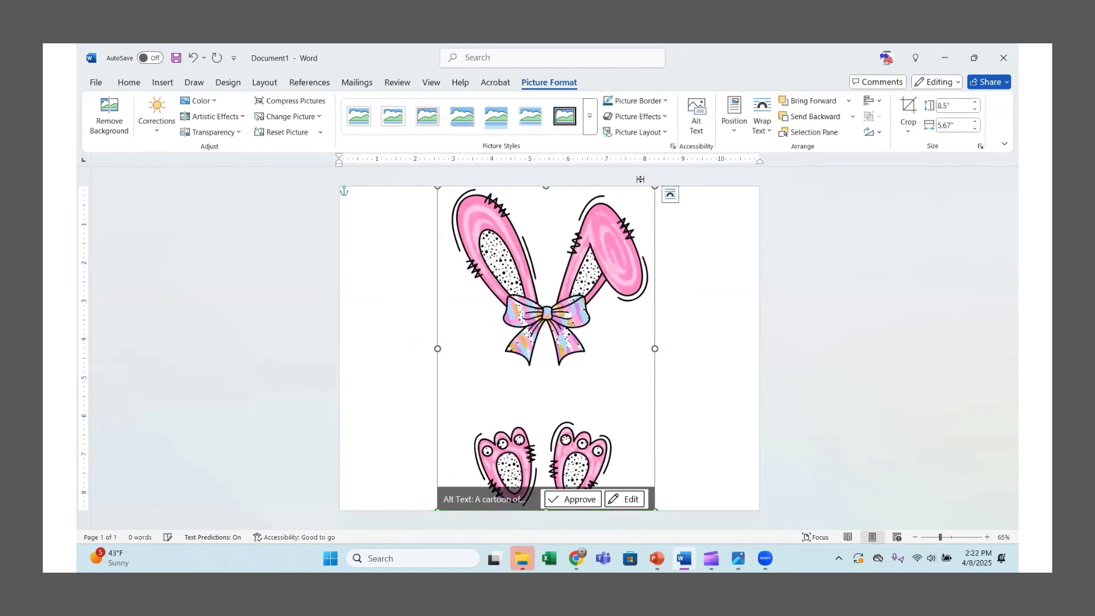
mouse_move(654, 187)
left_mouse_down()
mouse_move(614, 261)
mouse_move(650, 192)
left_mouse_up()
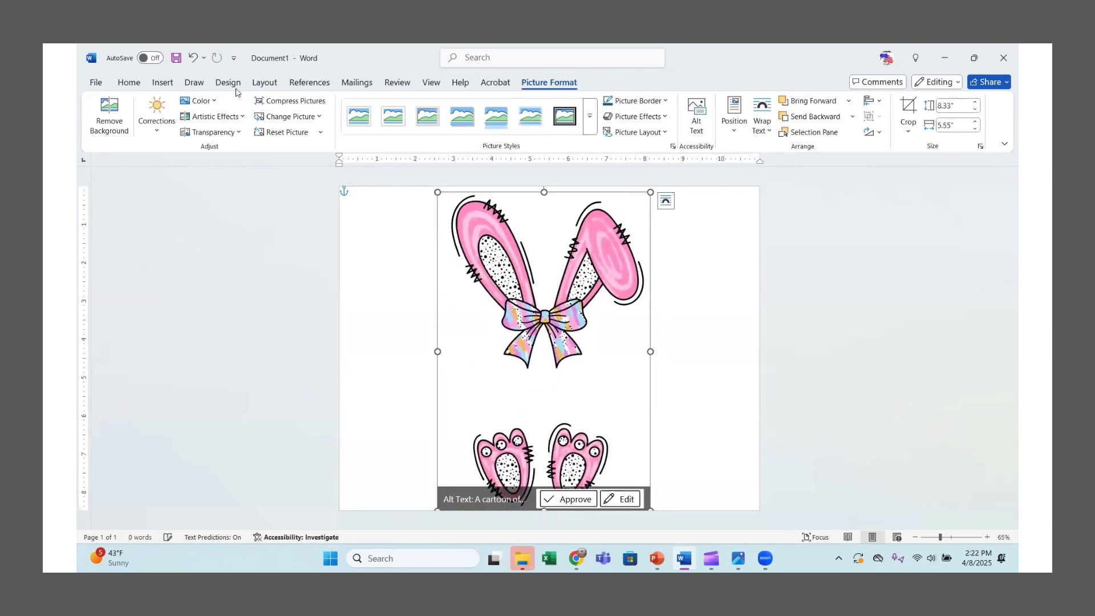
Step: Change the page orientation to Portrait
left_click(273, 82)
left_click(137, 117)
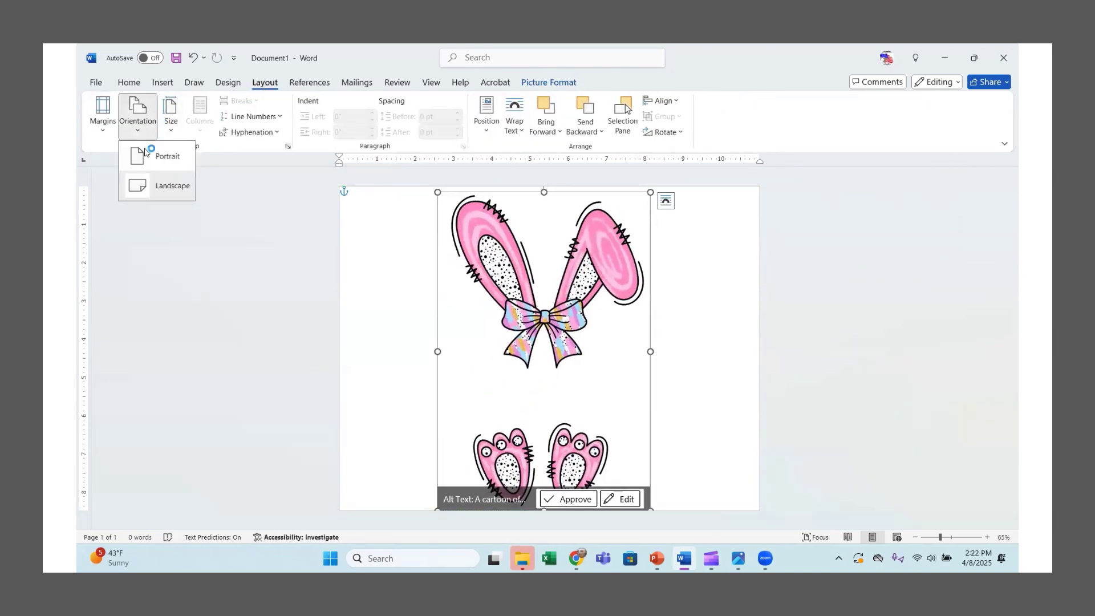
left_click(150, 157)
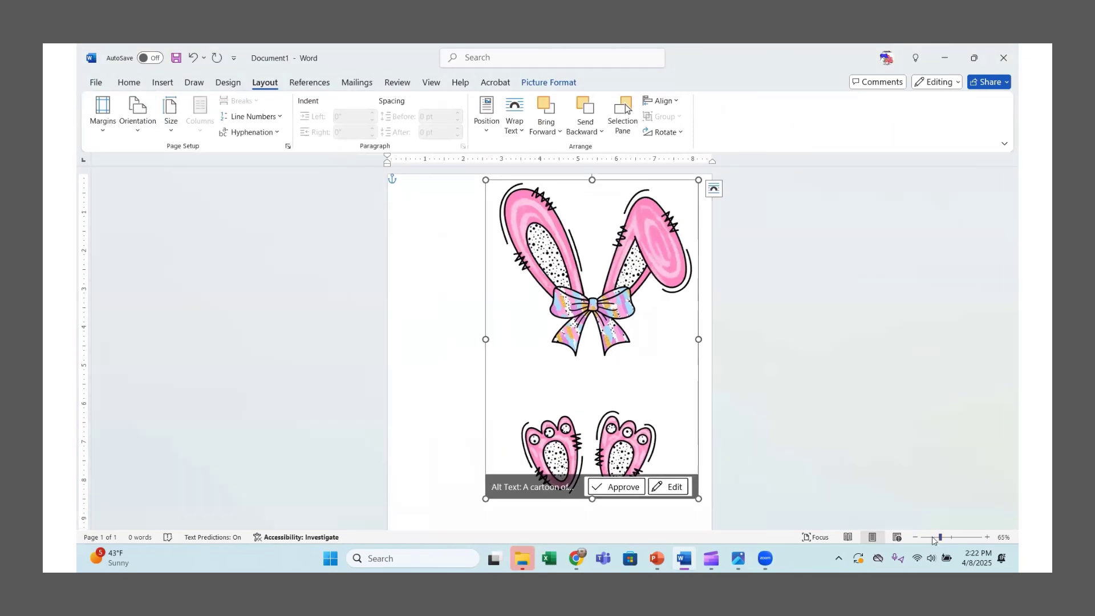
Step: Enlarge the bunny picture to about 7.2" wide by 10.8" tall and centre it on the portrait page
left_click_drag(940, 537, 938, 537)
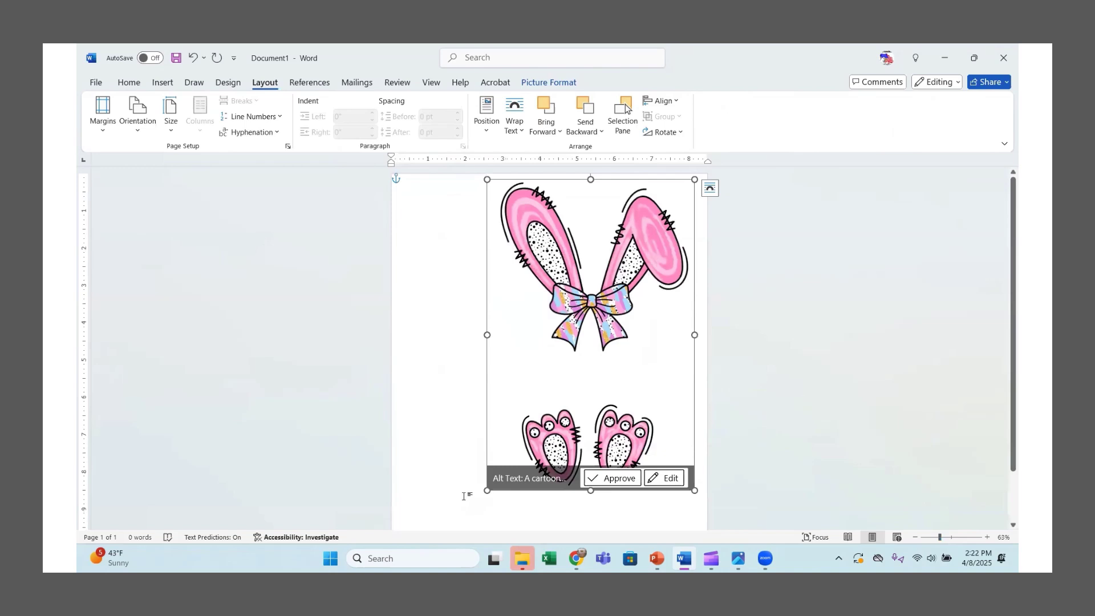
left_click_drag(454, 519, 405, 570)
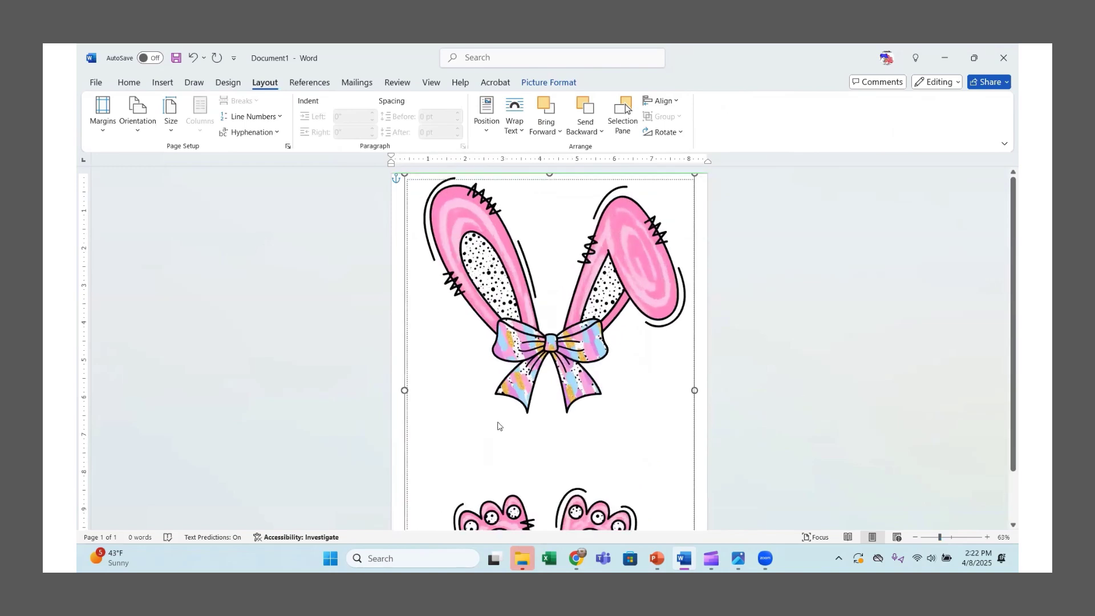
scroll(726, 413, "down", 2)
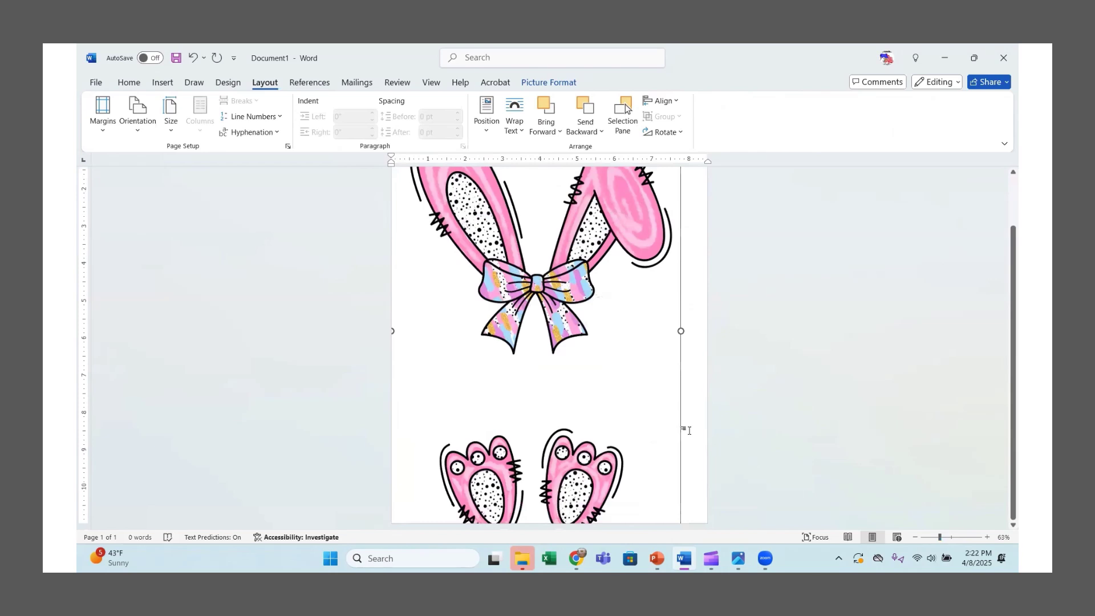
scroll(649, 506, "up", 2)
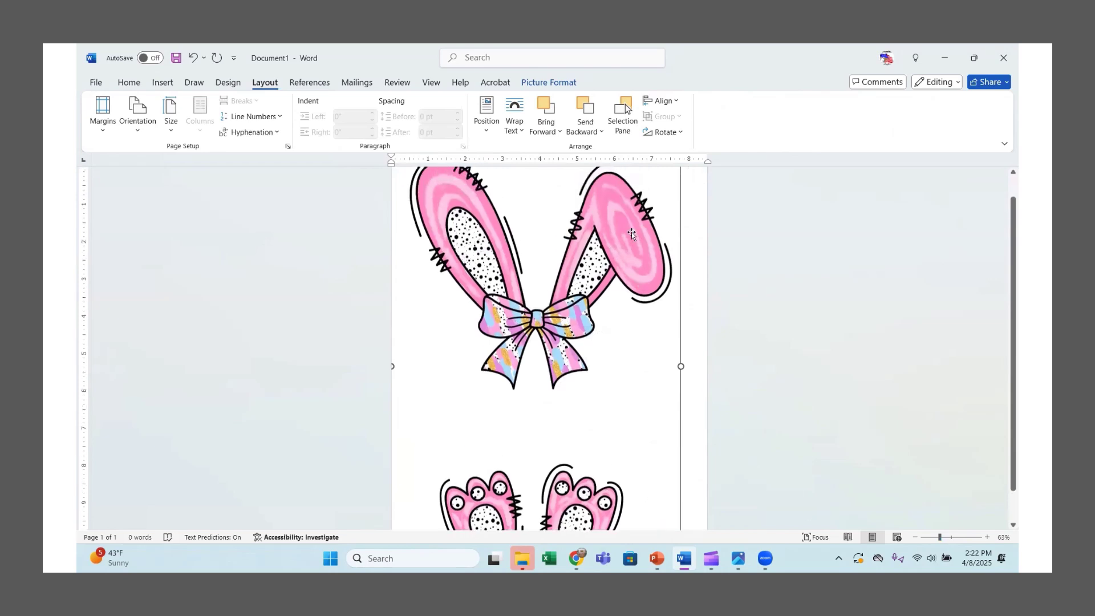
left_click_drag(684, 174, 641, 202)
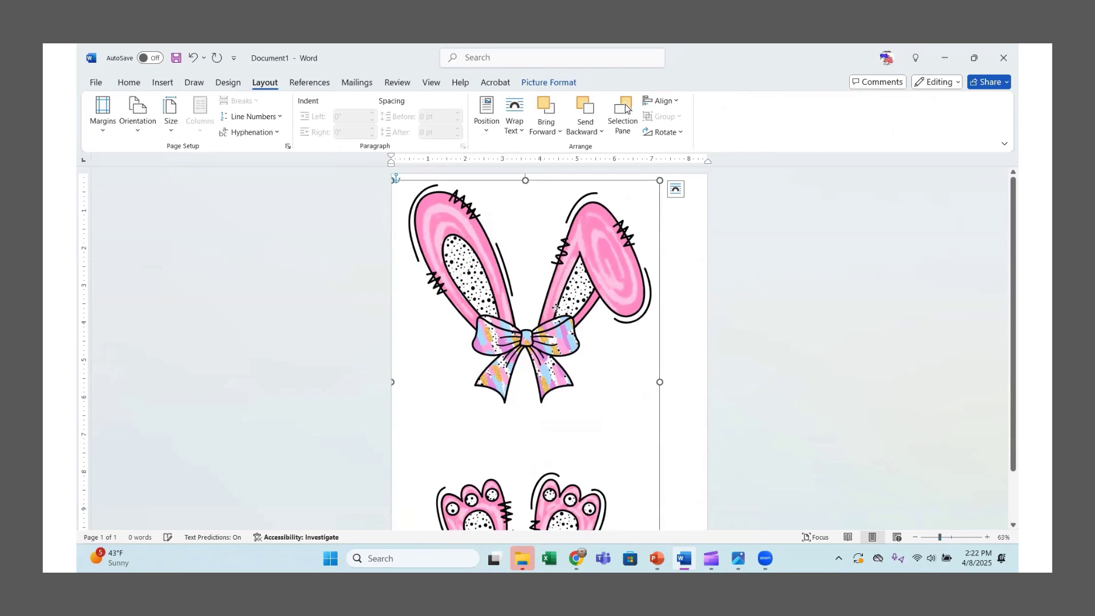
left_click_drag(554, 307, 573, 298)
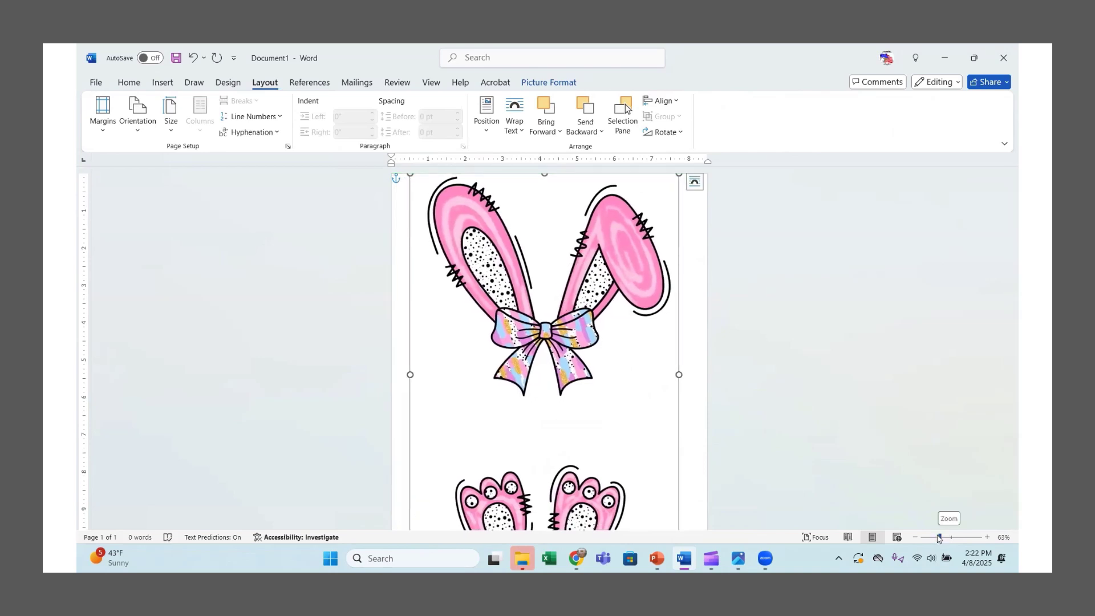
left_click_drag(939, 539, 936, 538)
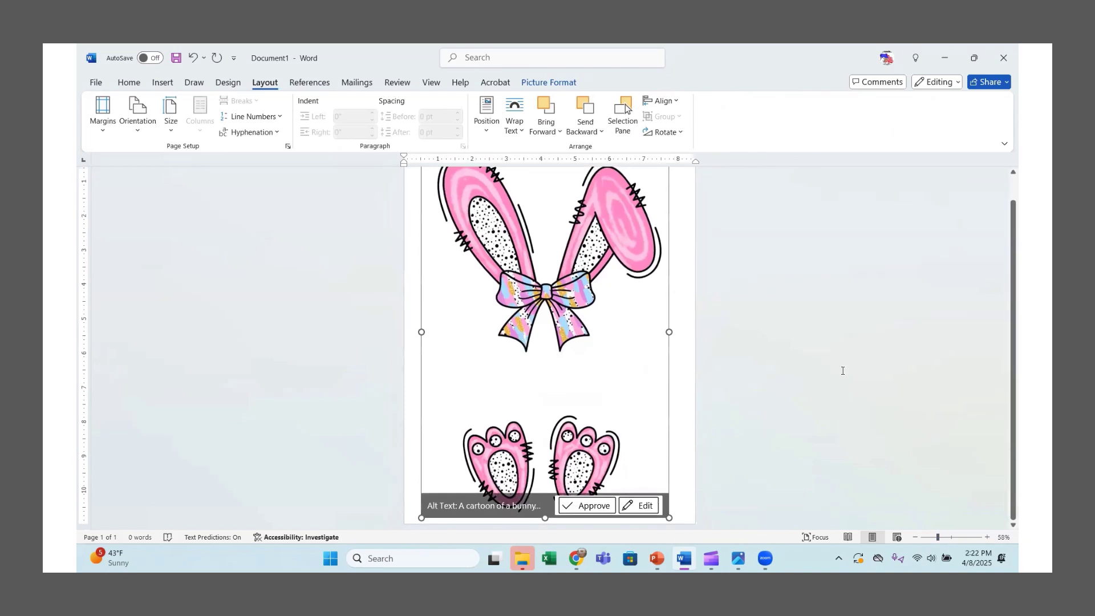
left_click(821, 362)
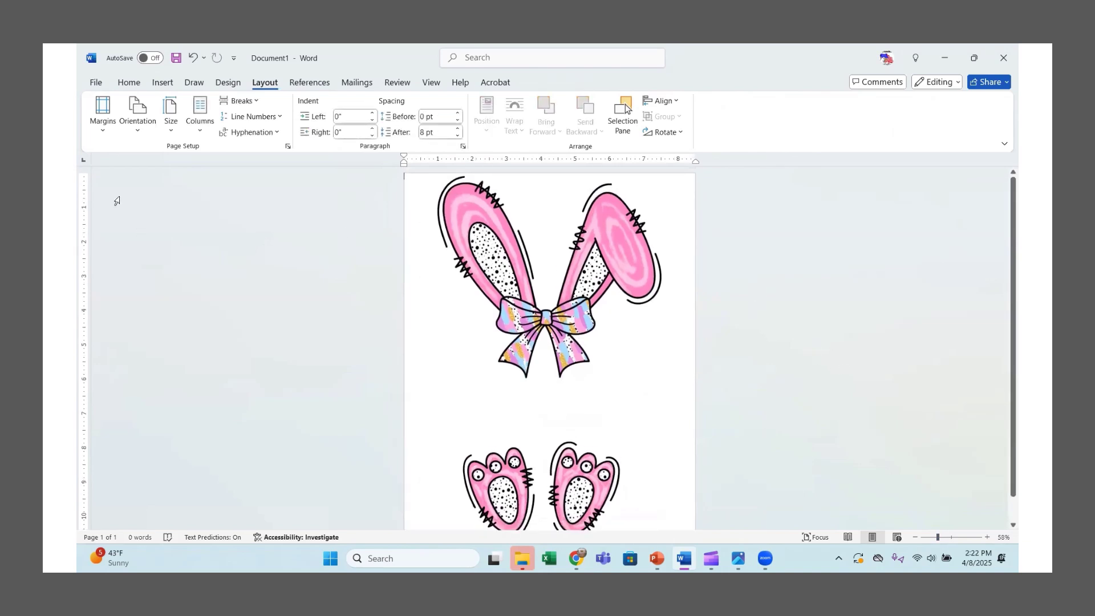
Step: Insert a WordArt text box in the pale style with a thin pink outline and set its text wrapping to Through
left_click(162, 83)
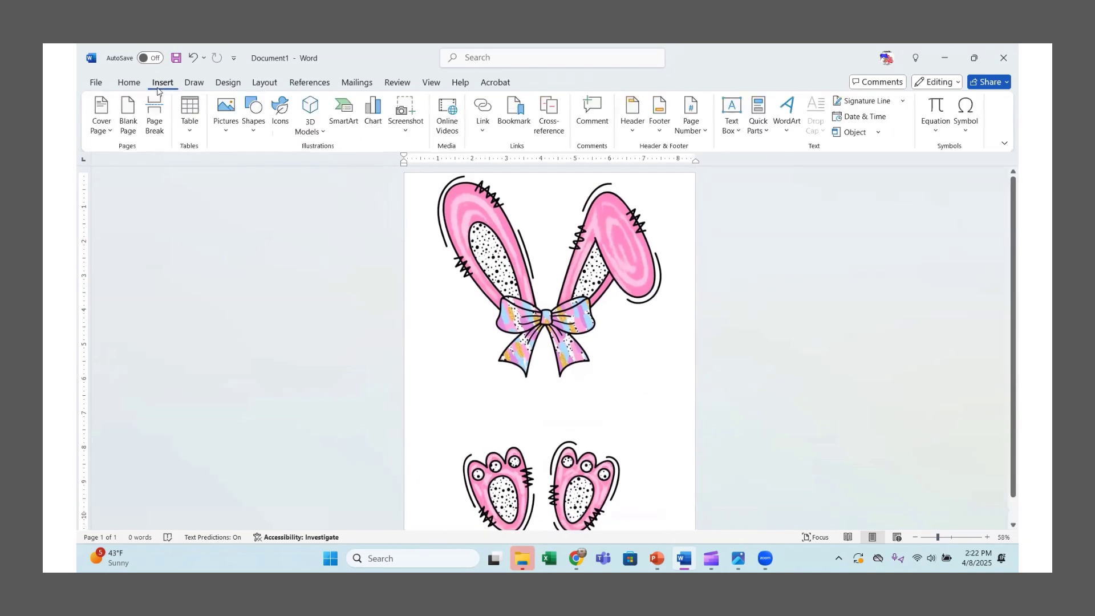
left_click(443, 274)
left_click(548, 81)
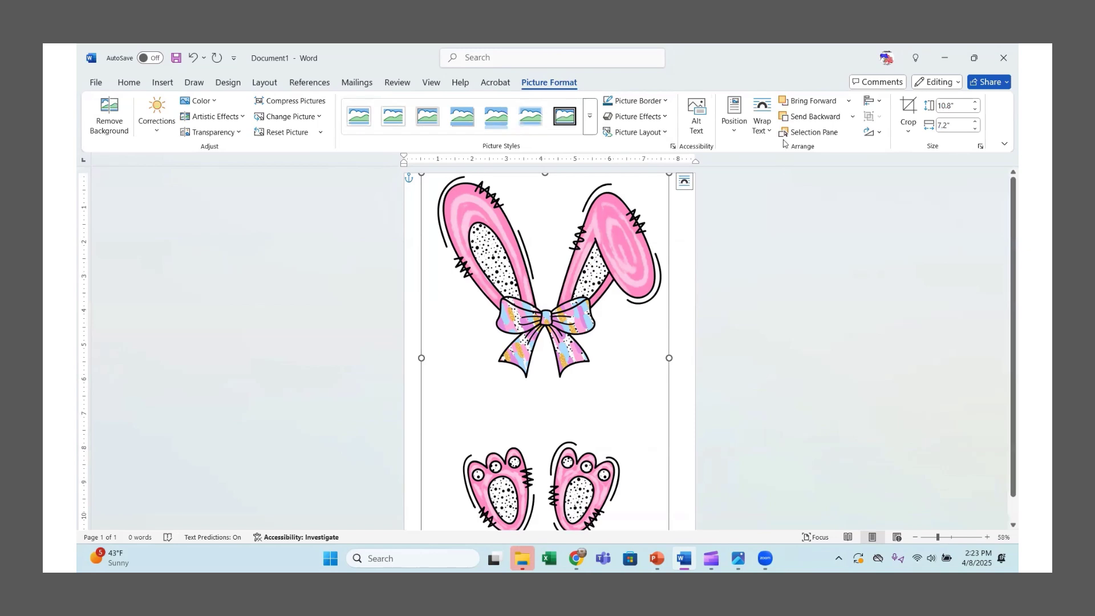
left_click(163, 84)
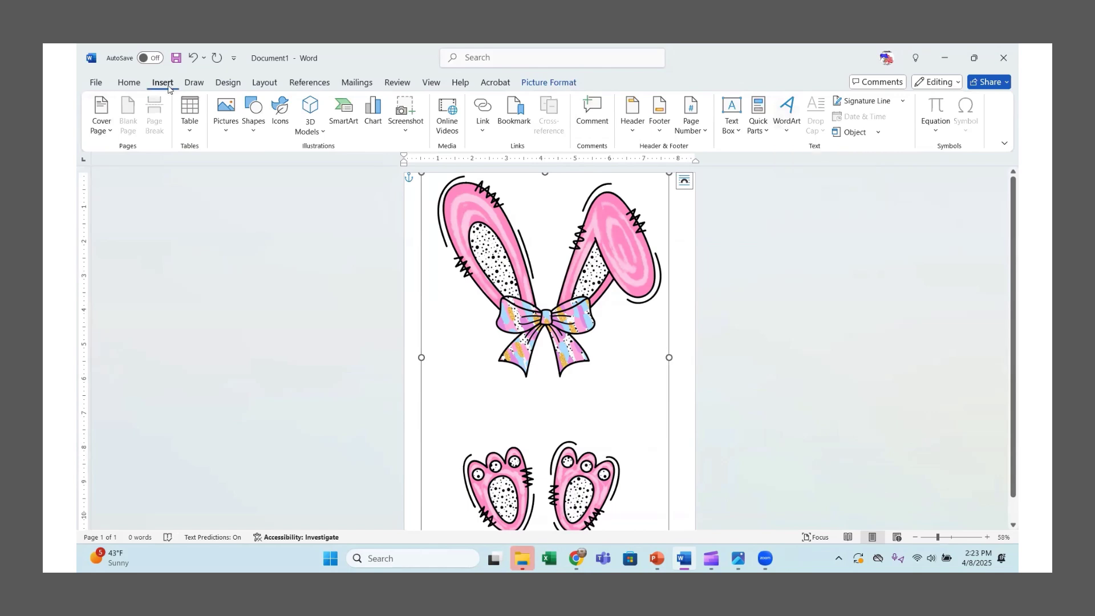
left_click(787, 114)
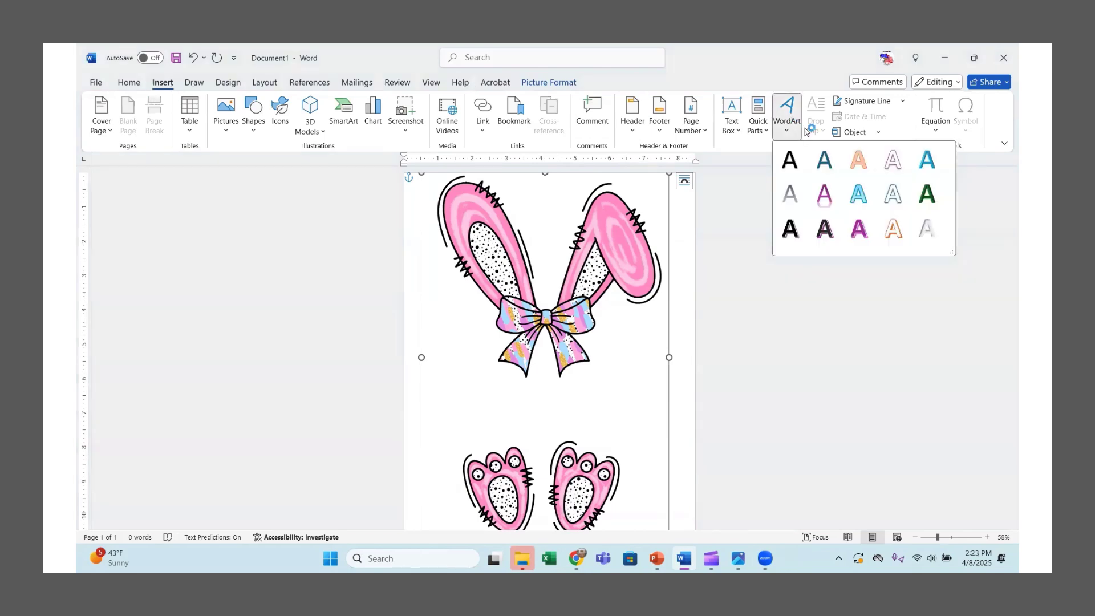
left_click(893, 165)
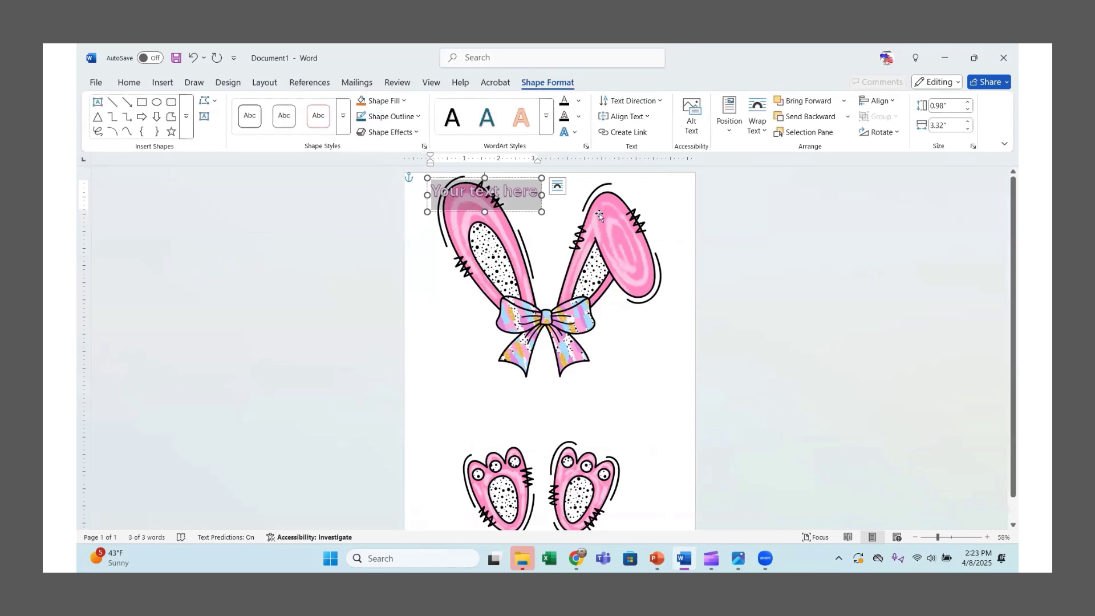
left_click(557, 186)
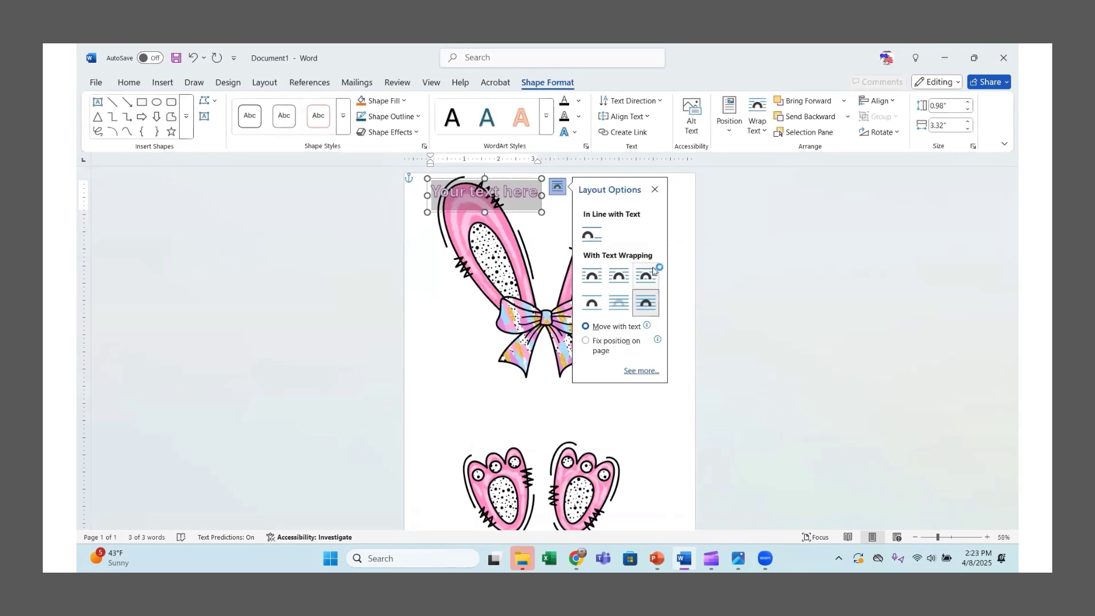
left_click(649, 278)
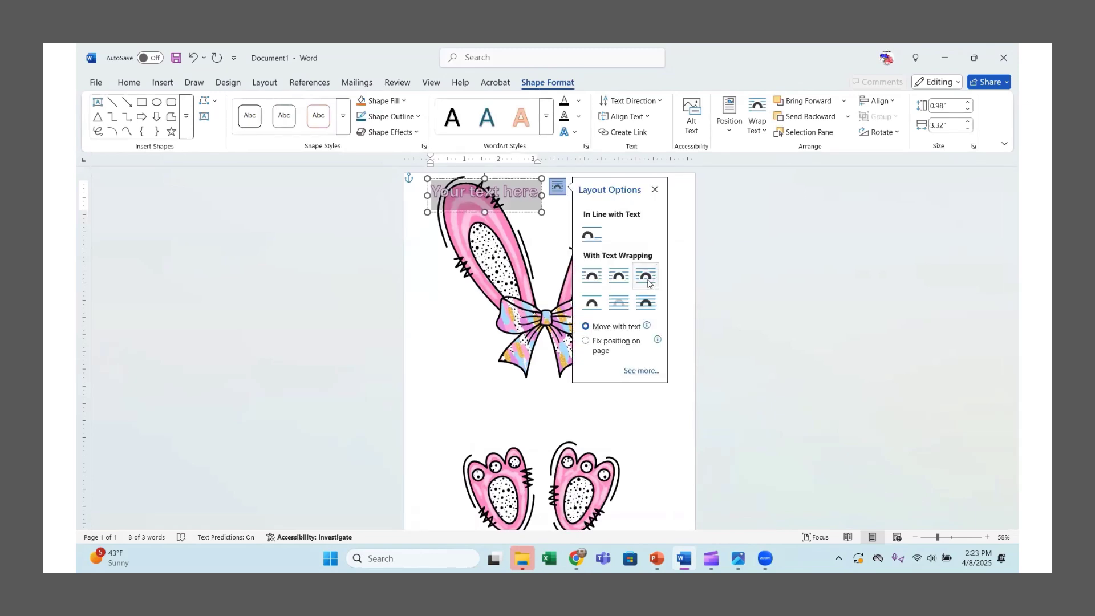
Step: Move the WordArt box between the bow and the feet and replace its placeholder text with the person's first name
left_click(494, 187)
left_click_drag(507, 179, 574, 387)
left_click_drag(579, 393, 501, 410)
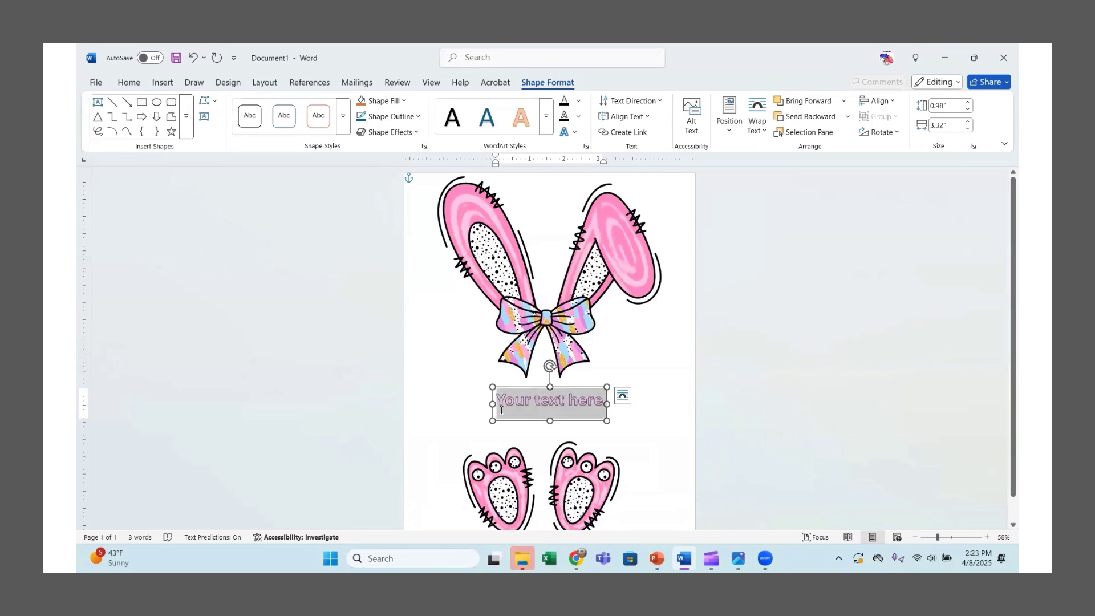
type("Savanna")
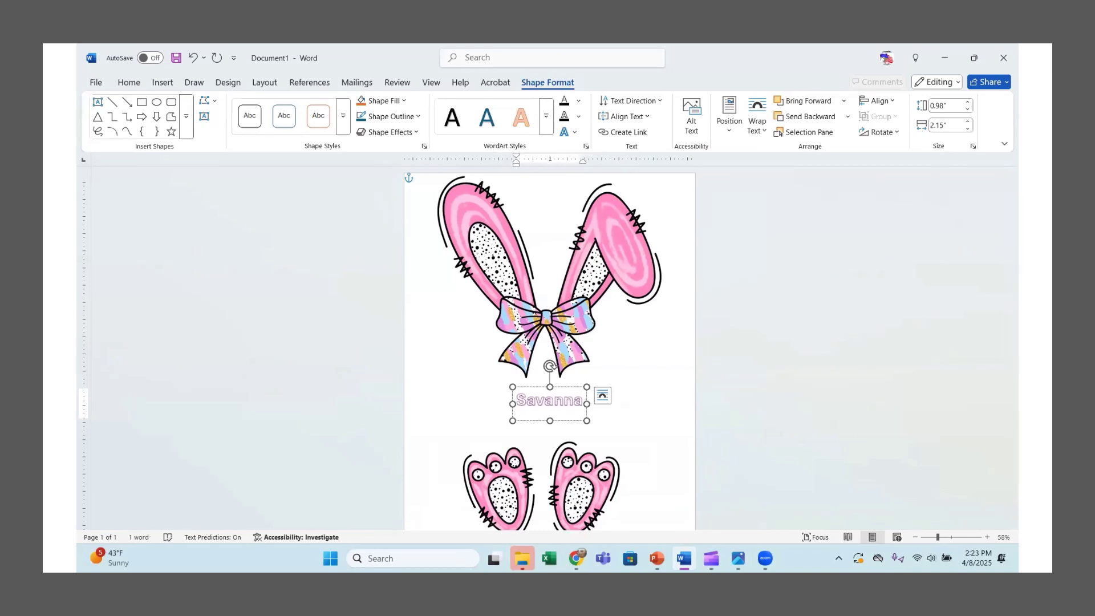
type("h")
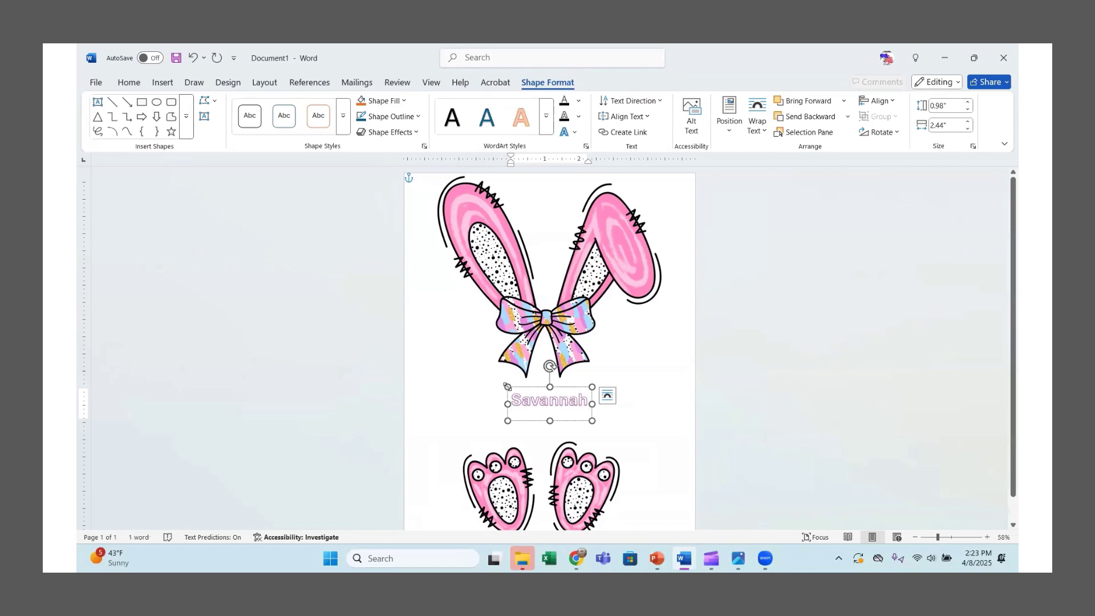
Step: Resize the name's box to about 0.92" high by 2.66" wide and centre it beneath the bow
mouse_move(508, 387)
left_mouse_down()
mouse_move(460, 363)
mouse_move(520, 388)
left_mouse_up()
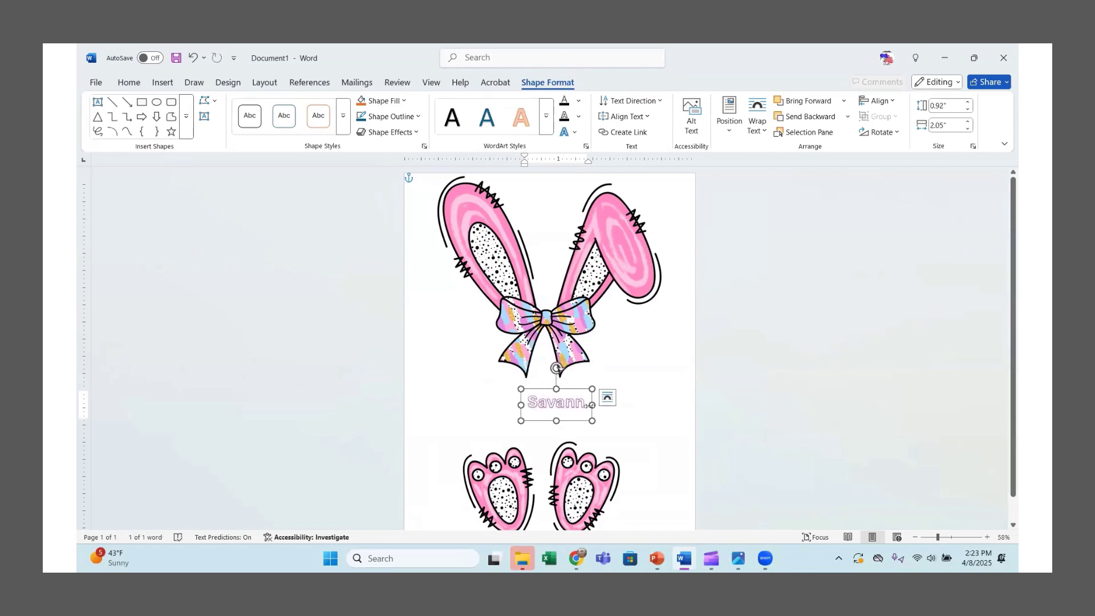
left_click_drag(590, 405, 561, 397)
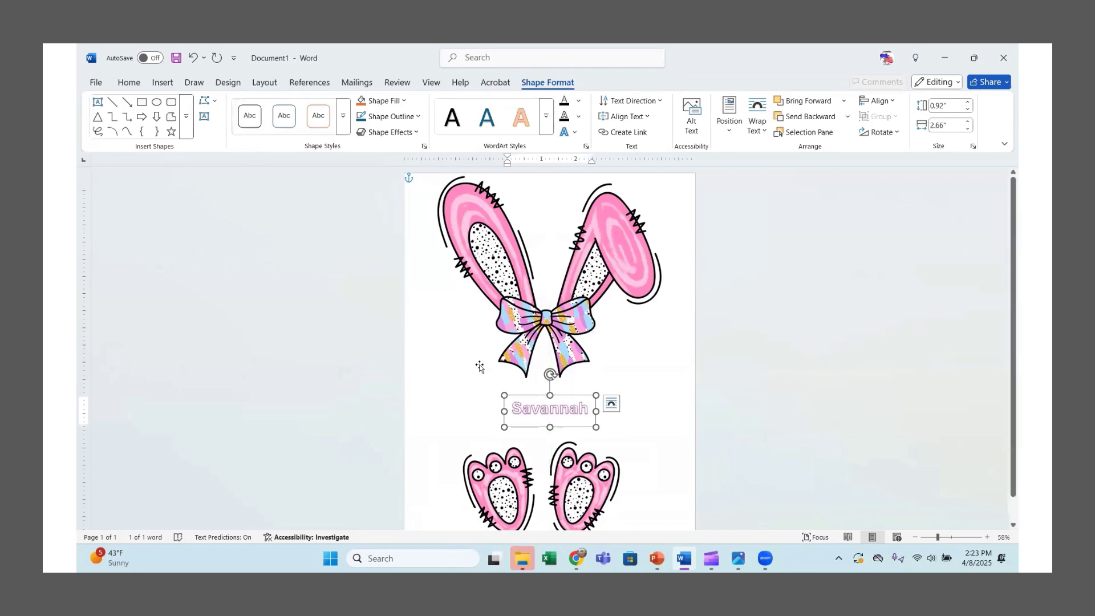
left_click(505, 408)
Step: Select the name and change its font to Chiller
left_click_drag(512, 409, 594, 409)
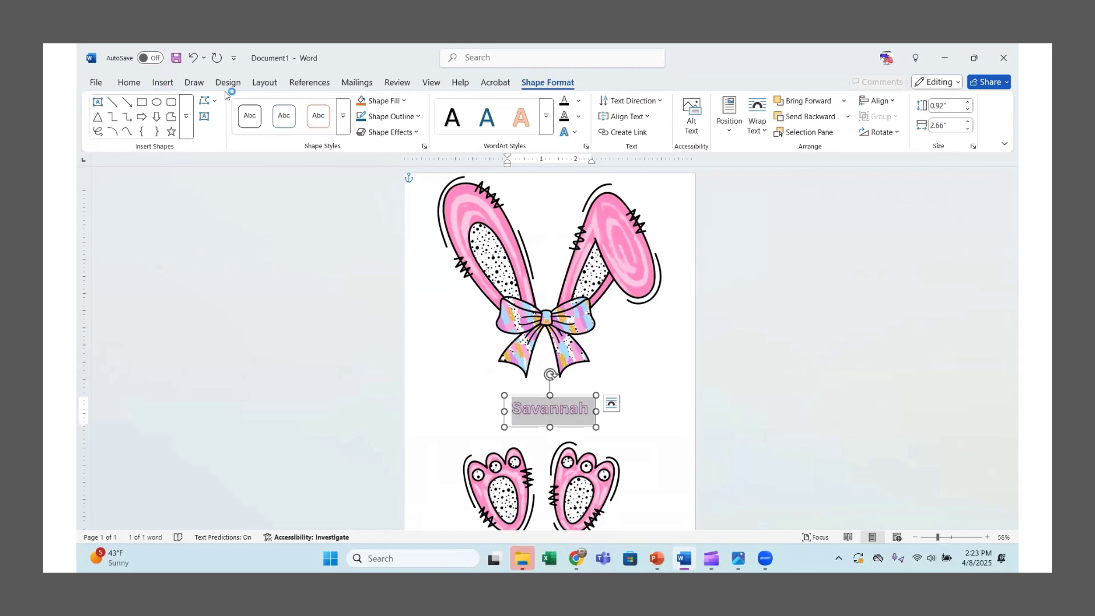
left_click(130, 83)
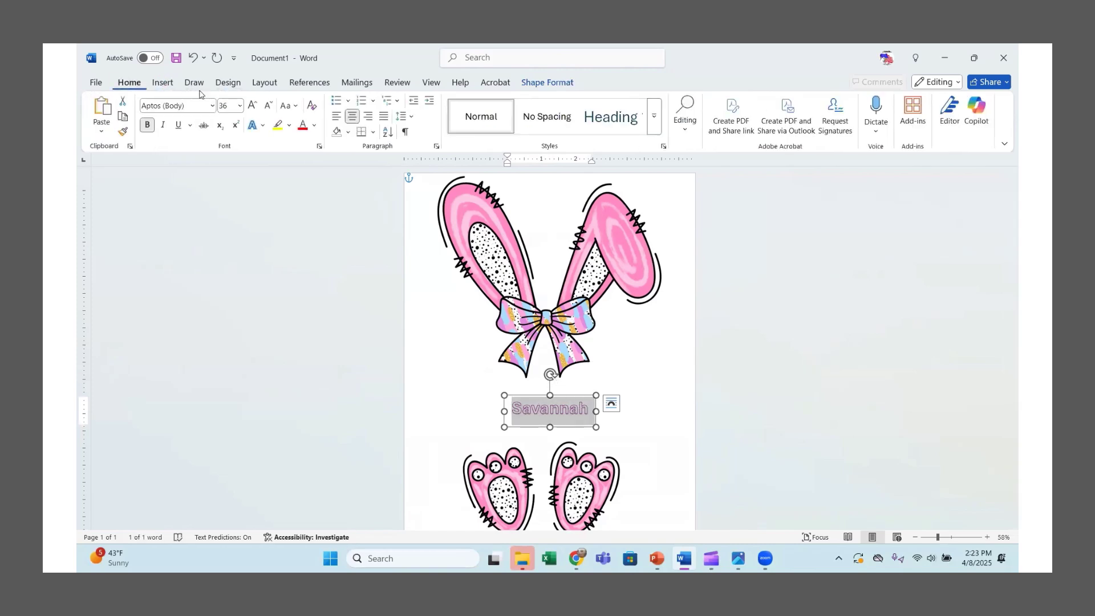
left_click(211, 107)
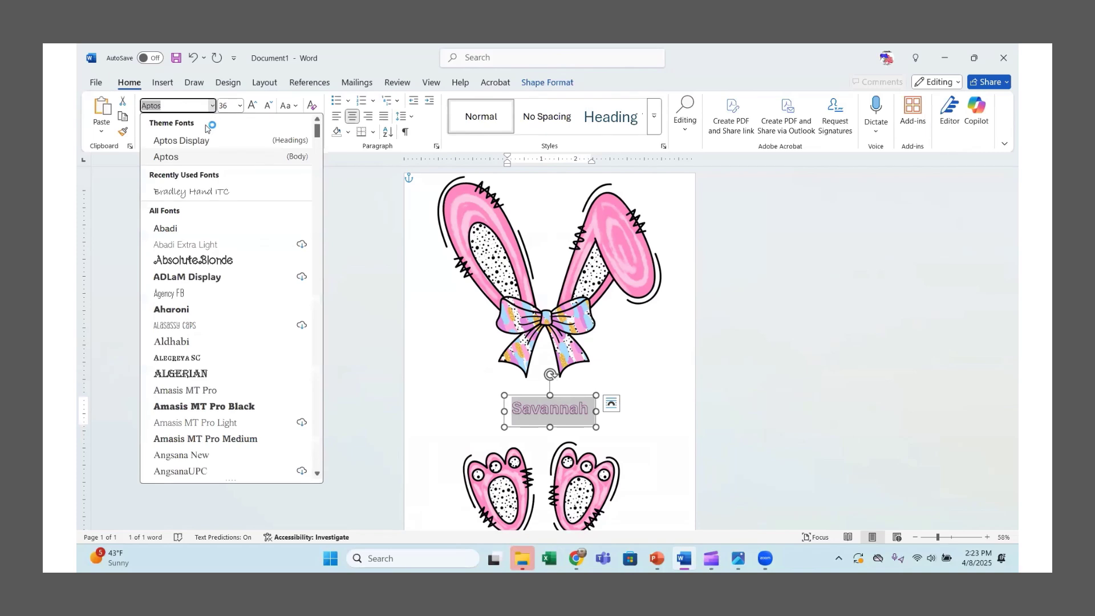
scroll(204, 234, "down", 4)
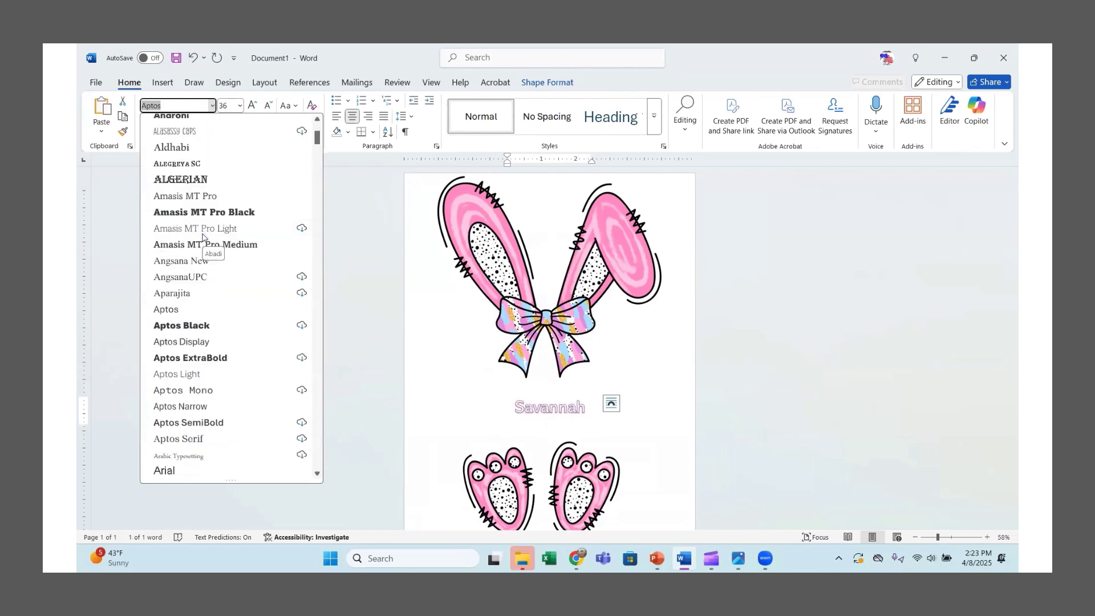
scroll(203, 237, "down", 4)
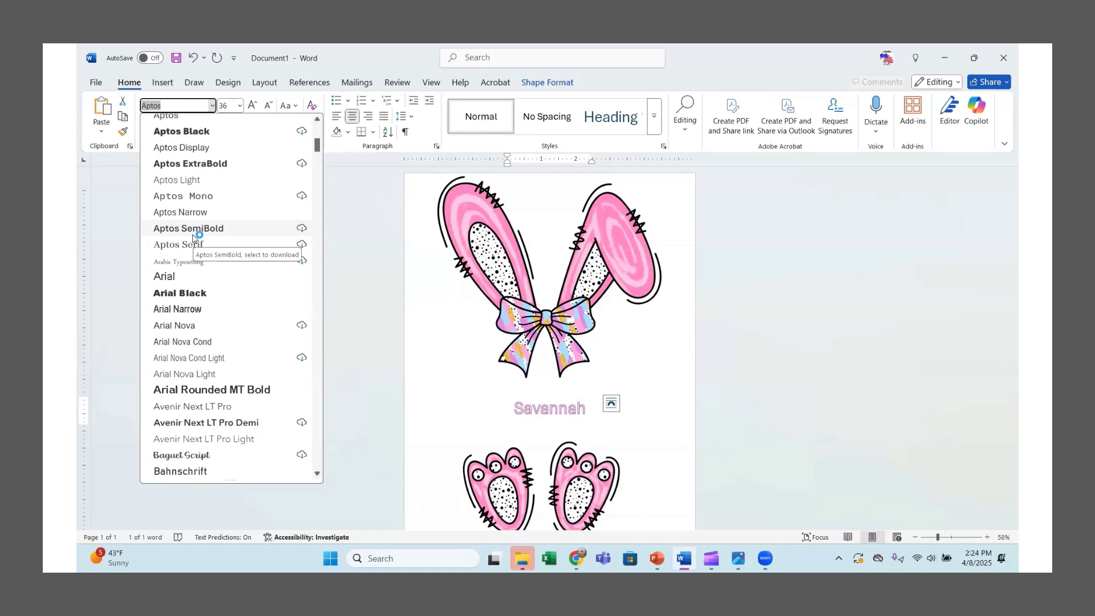
scroll(193, 239, "down", 15)
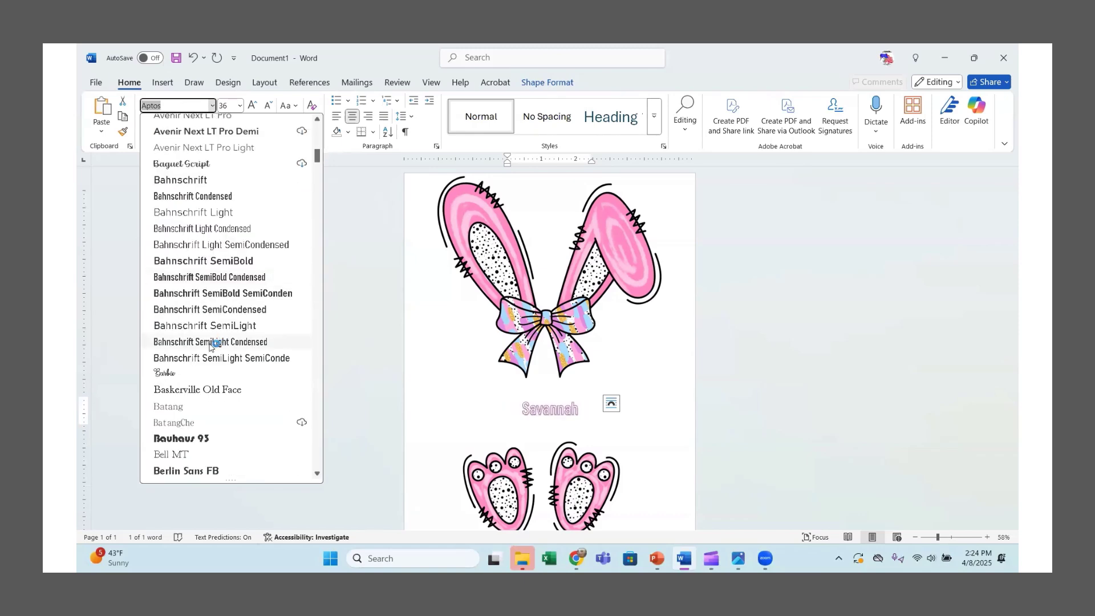
scroll(197, 342, "down", 4)
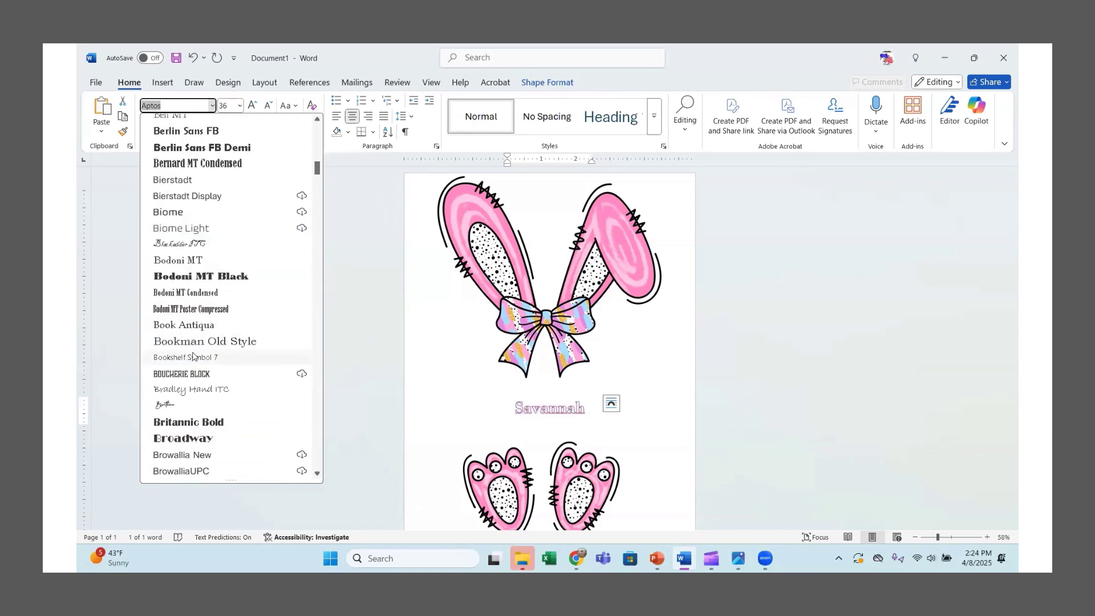
scroll(194, 308, "down", 4)
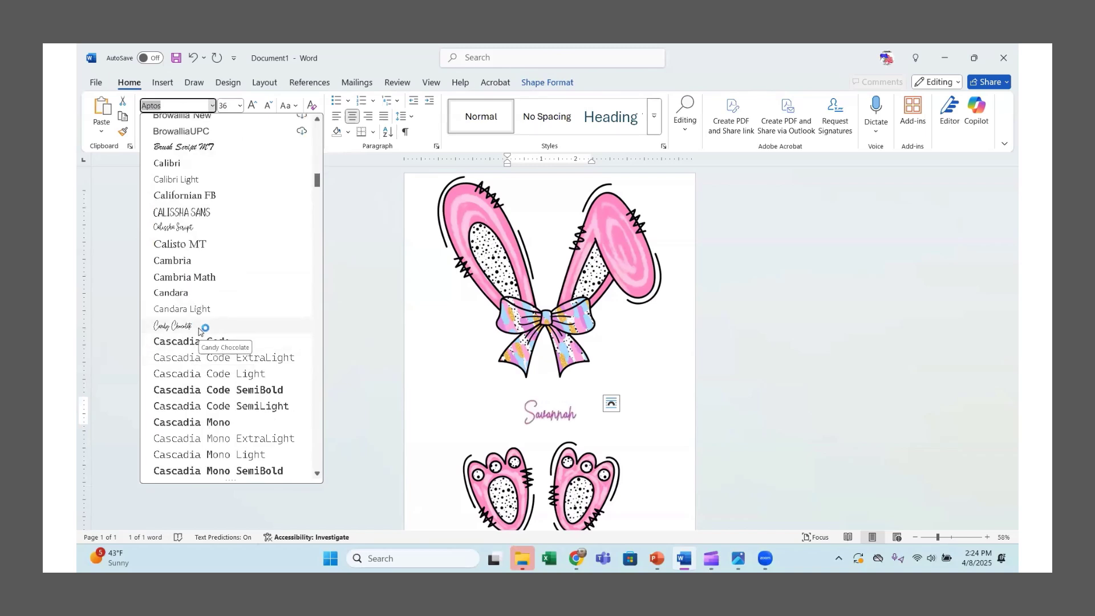
scroll(196, 332, "down", 6)
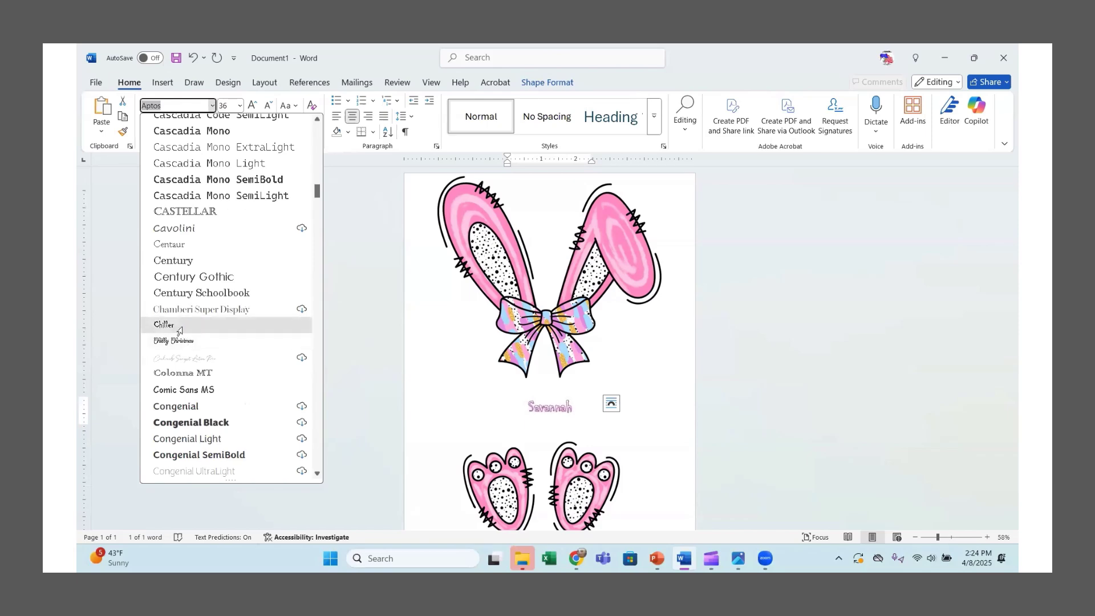
left_click(178, 326)
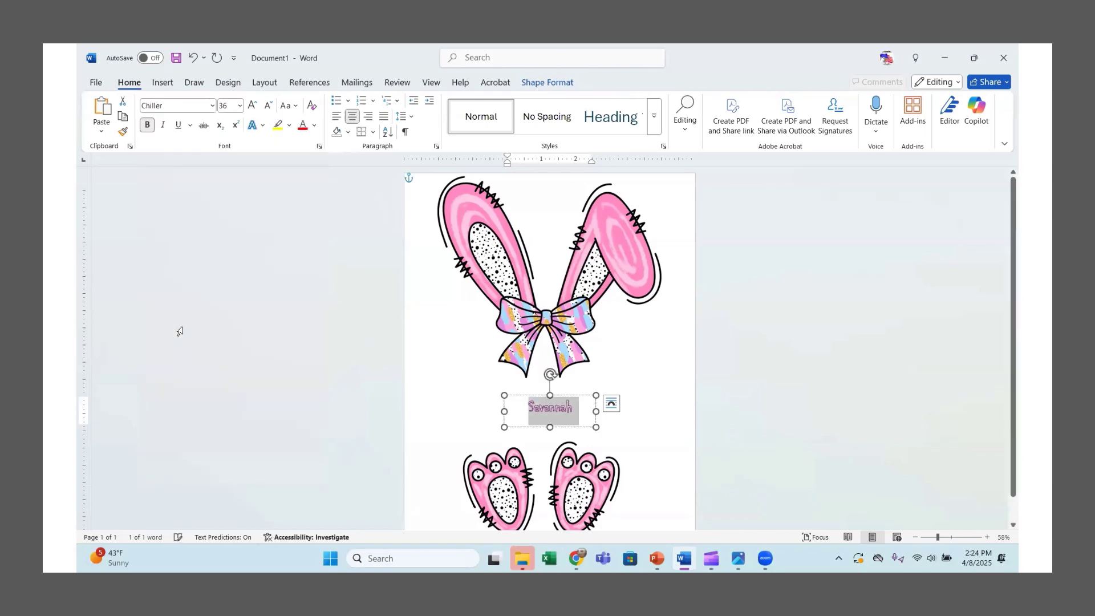
Step: Change the name's font to the Dreaming Outloud Script typeface
left_click(212, 106)
scroll(216, 331, "down", 15)
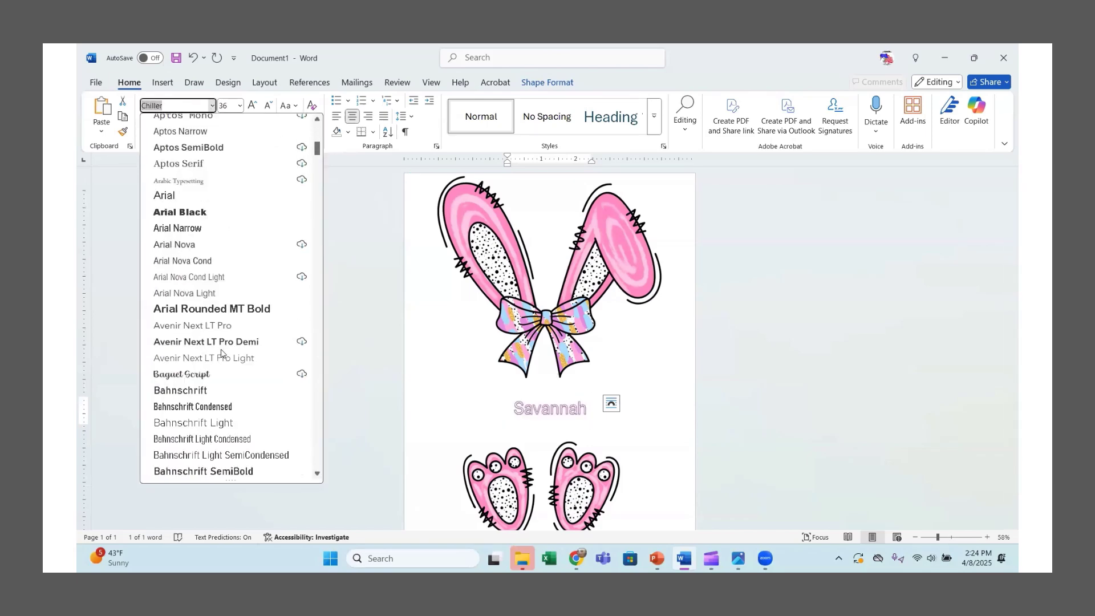
scroll(224, 362, "down", 4)
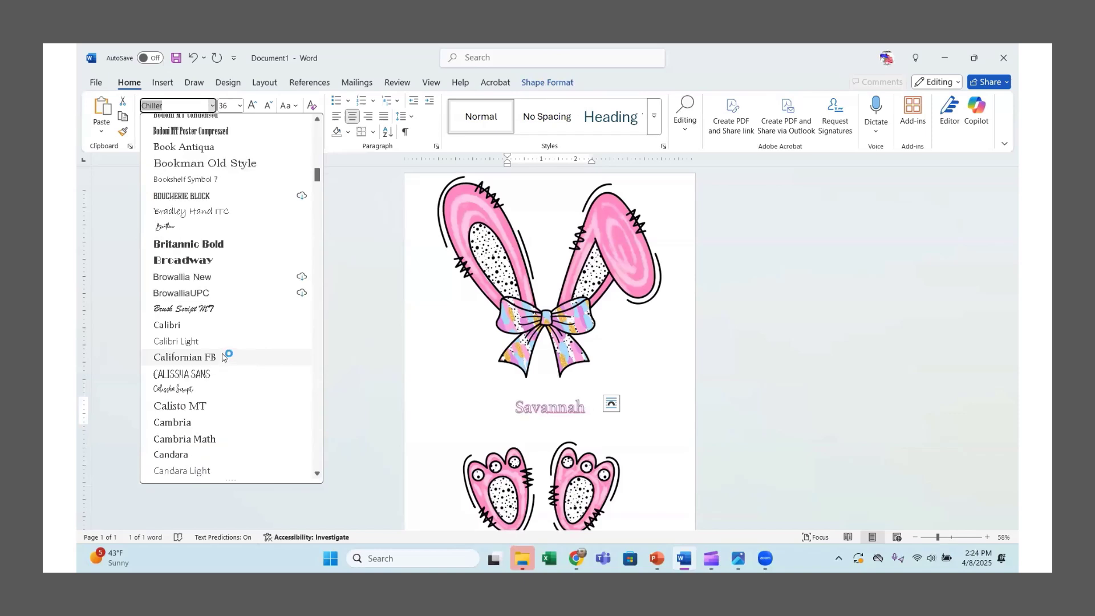
scroll(225, 357, "down", 2)
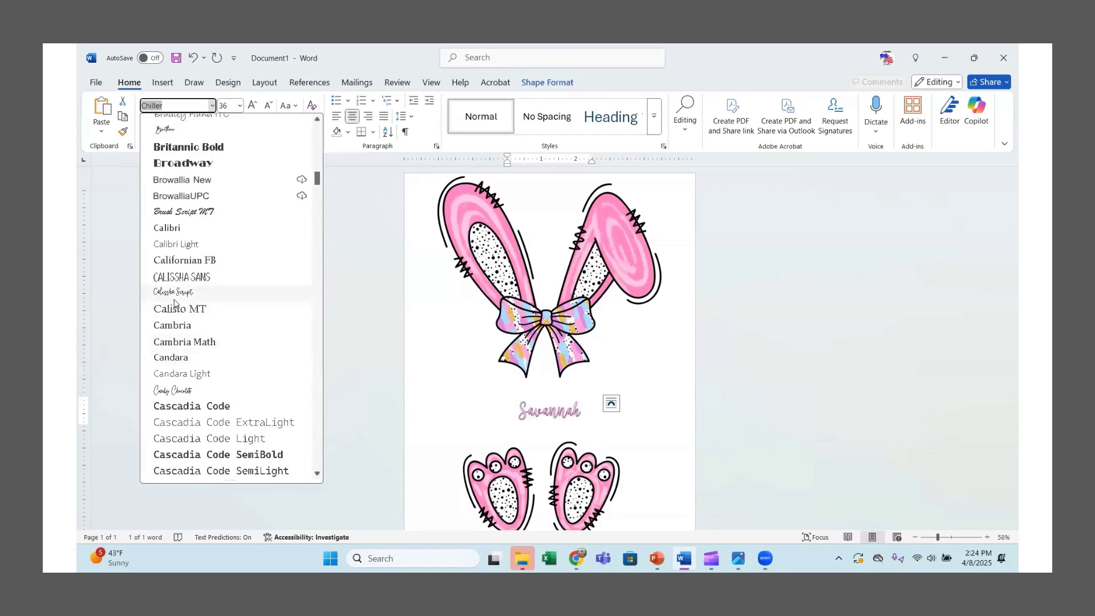
scroll(194, 314, "down", 5)
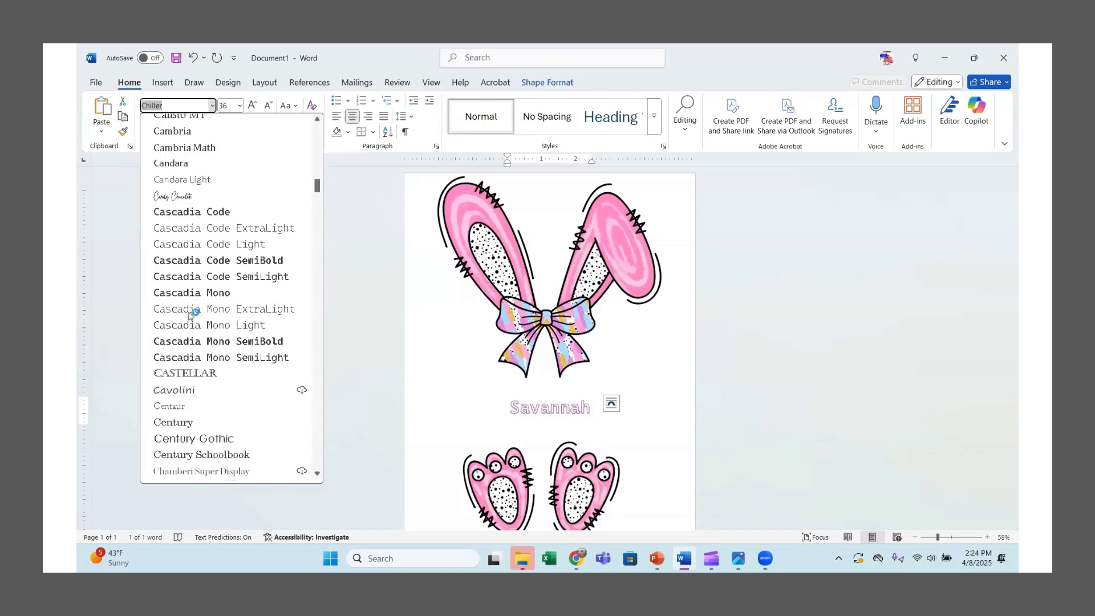
scroll(217, 368, "down", 7)
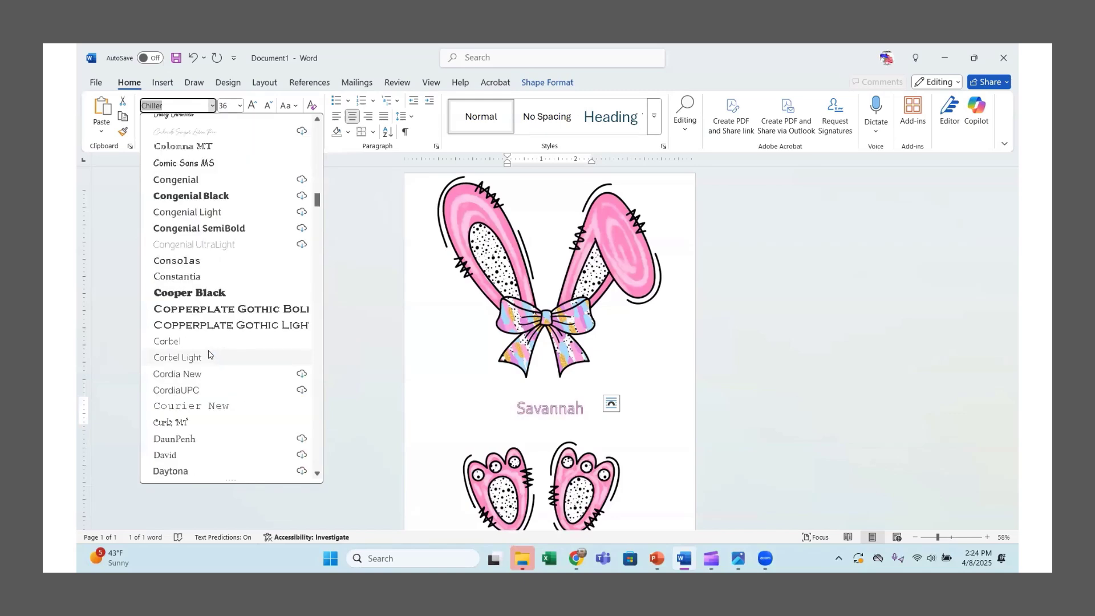
scroll(208, 346, "down", 5)
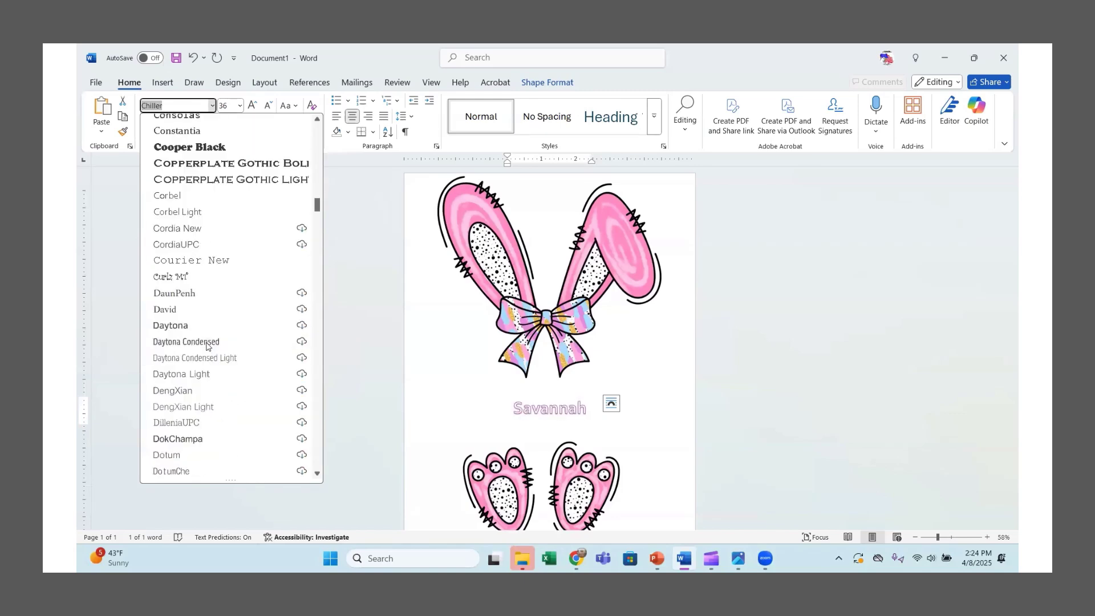
scroll(207, 343, "down", 2)
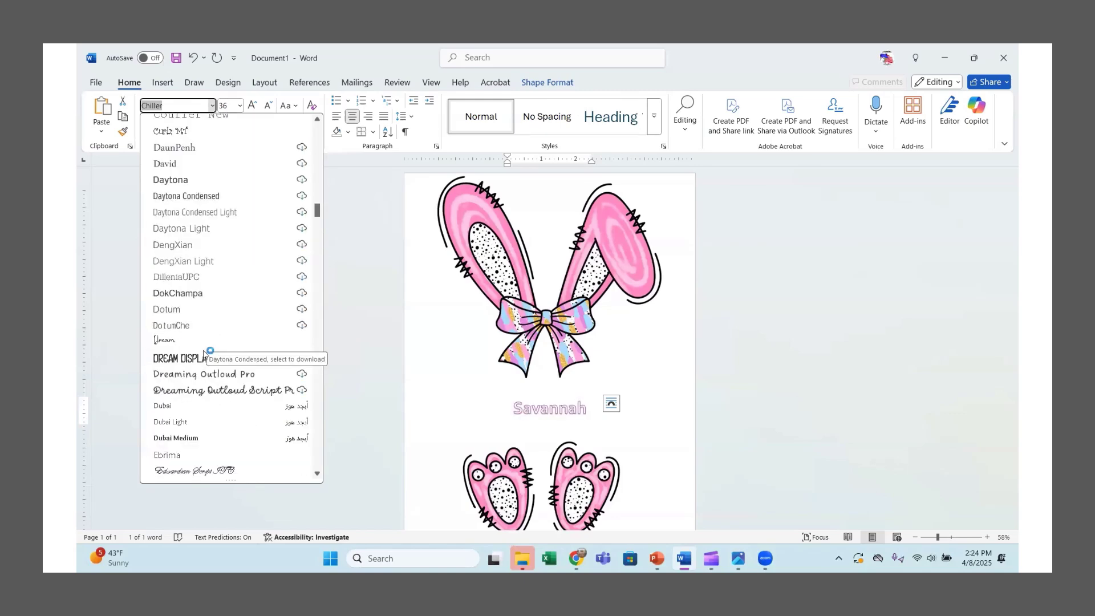
left_click(220, 342)
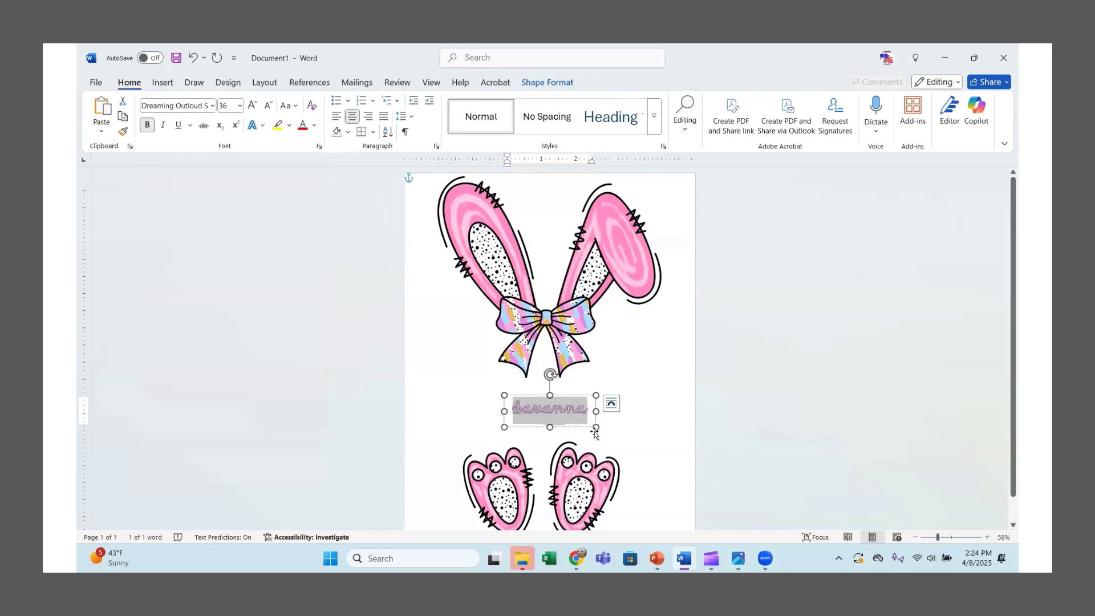
Step: Enlarge the name's text box in width and height and centre it horizontally below the bow
left_click_drag(596, 426, 665, 444)
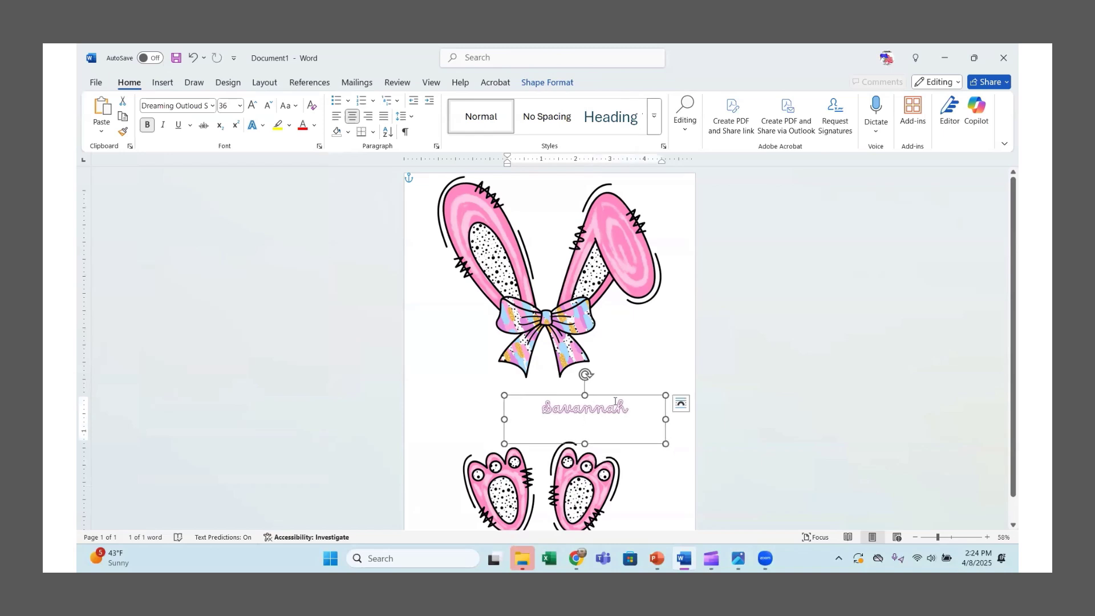
left_click_drag(616, 398, 574, 398)
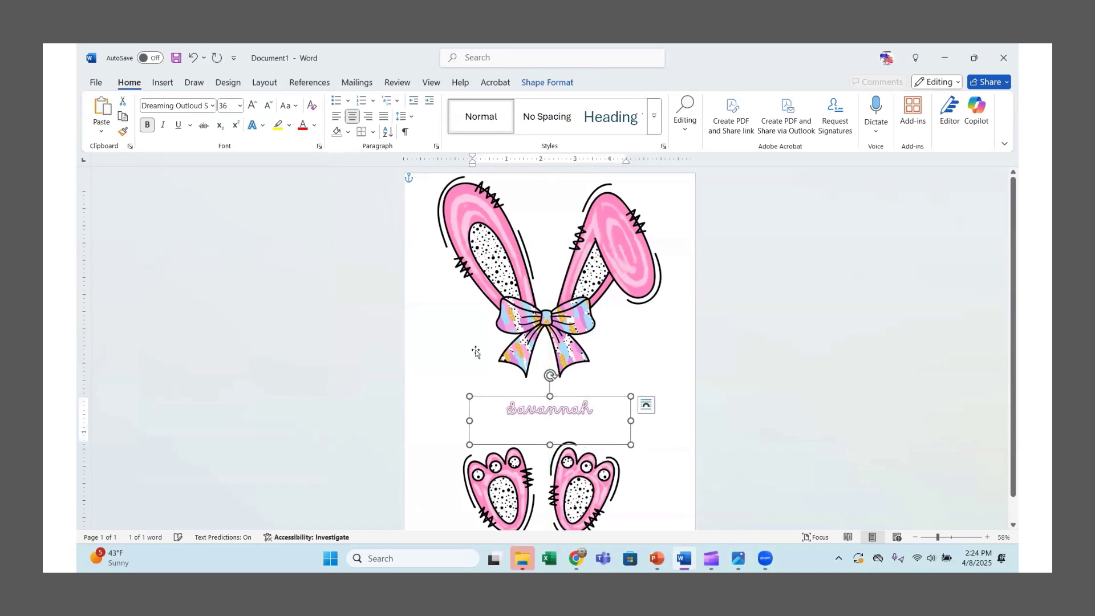
Step: Enlarge the name's font size, trying 48 and 72 before setting it to 78
left_click(240, 107)
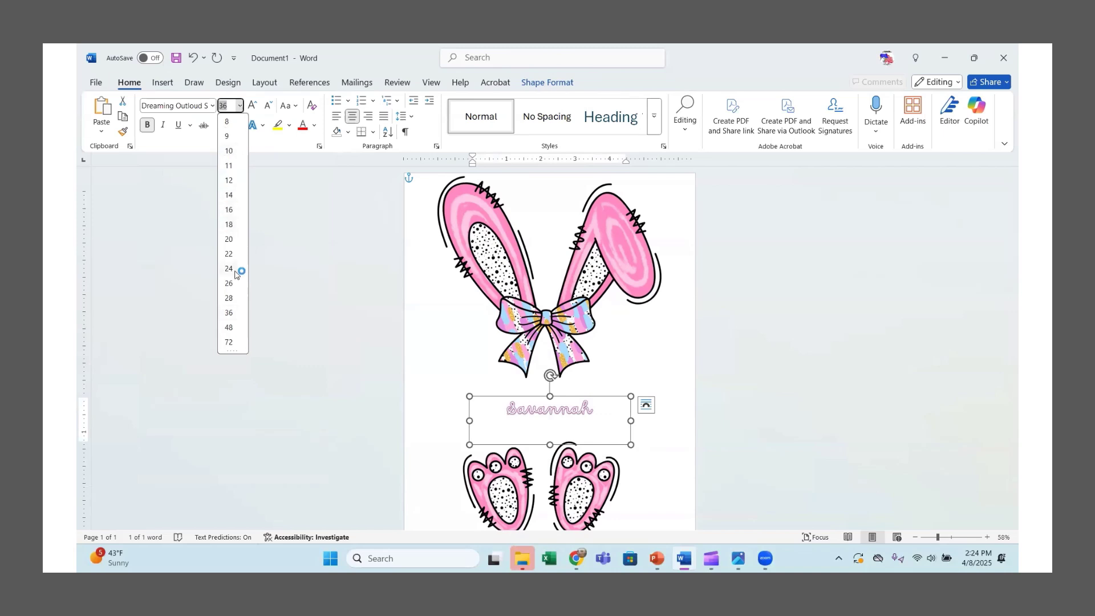
left_click(231, 327)
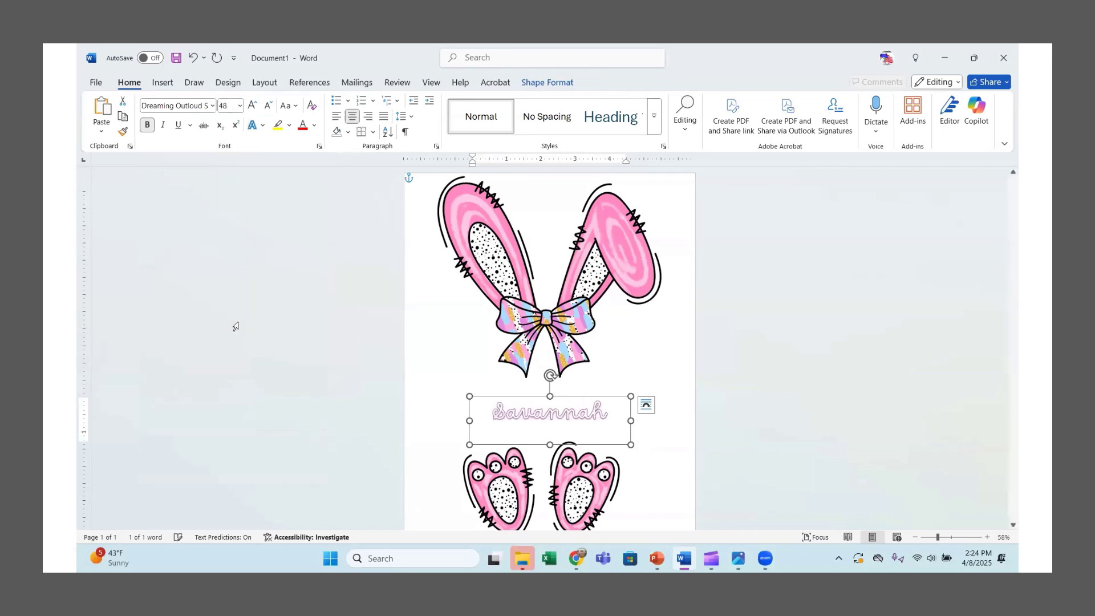
left_click(240, 111)
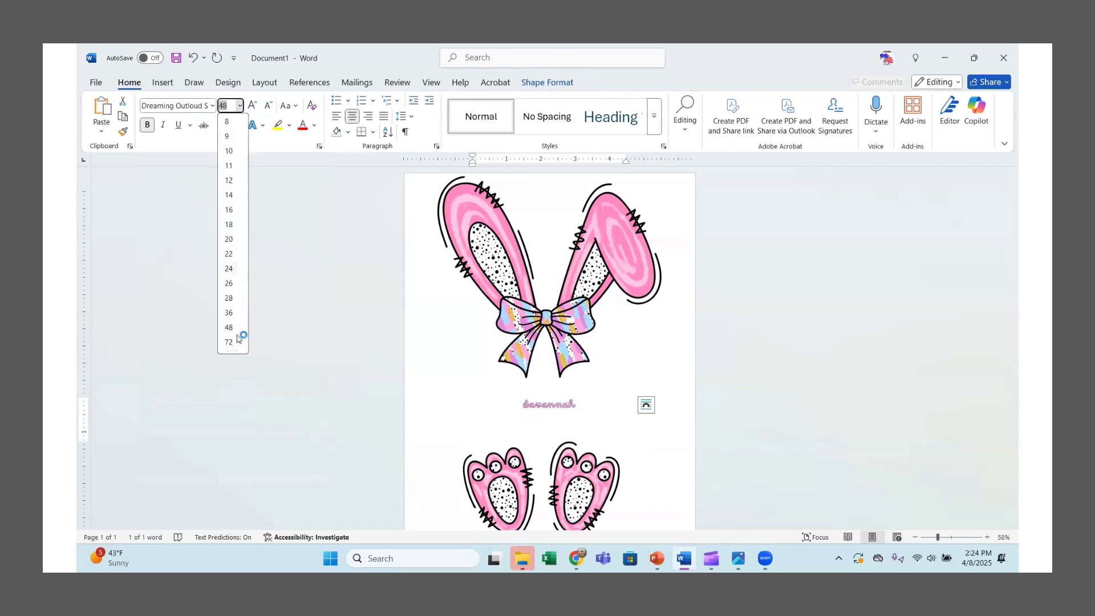
left_click(224, 348)
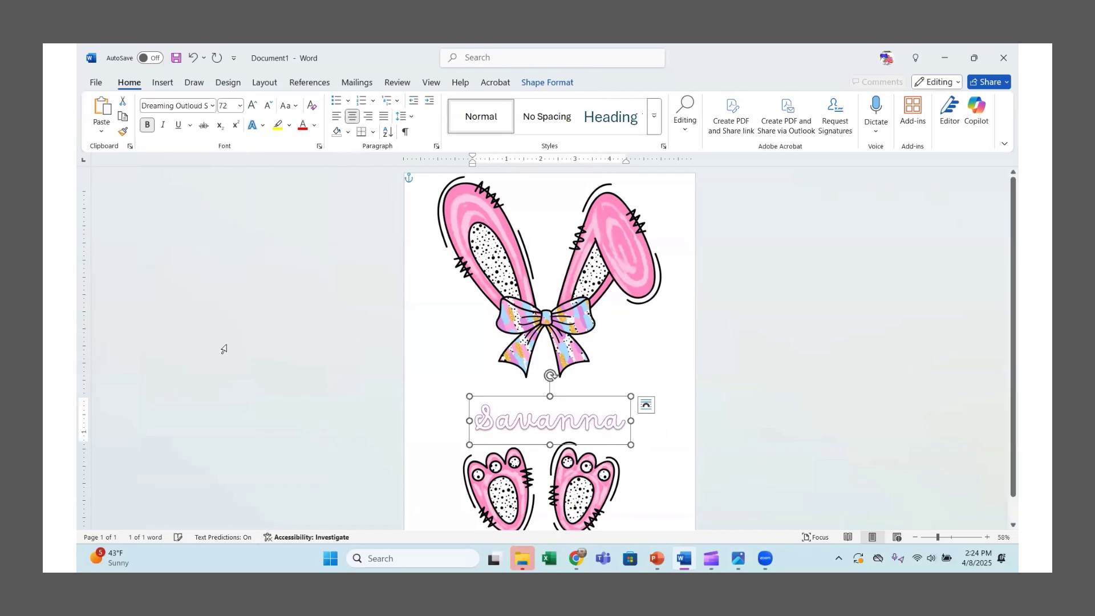
left_click(233, 108)
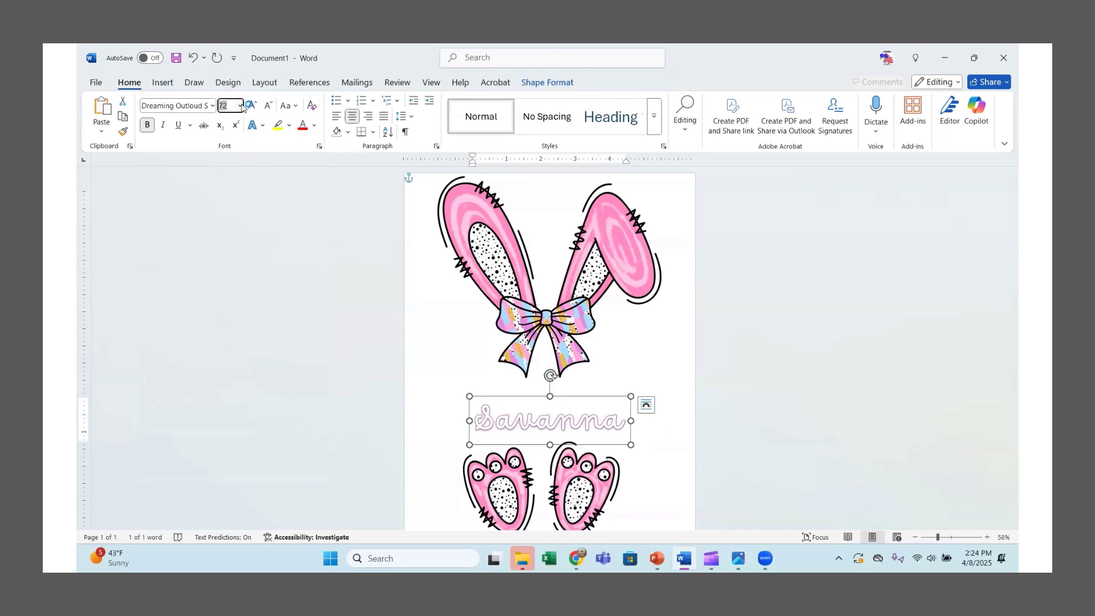
type("78")
key("Tab")
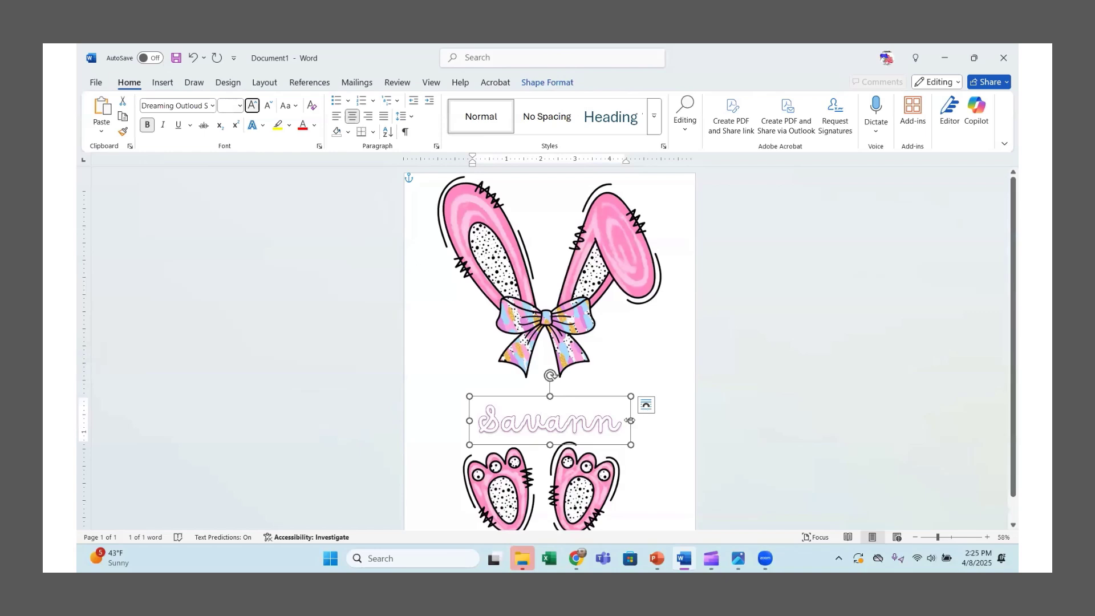
Step: Widen the name's text box to fit more letters and shift it back to the centre between the bow and feet
left_click_drag(630, 420, 656, 420)
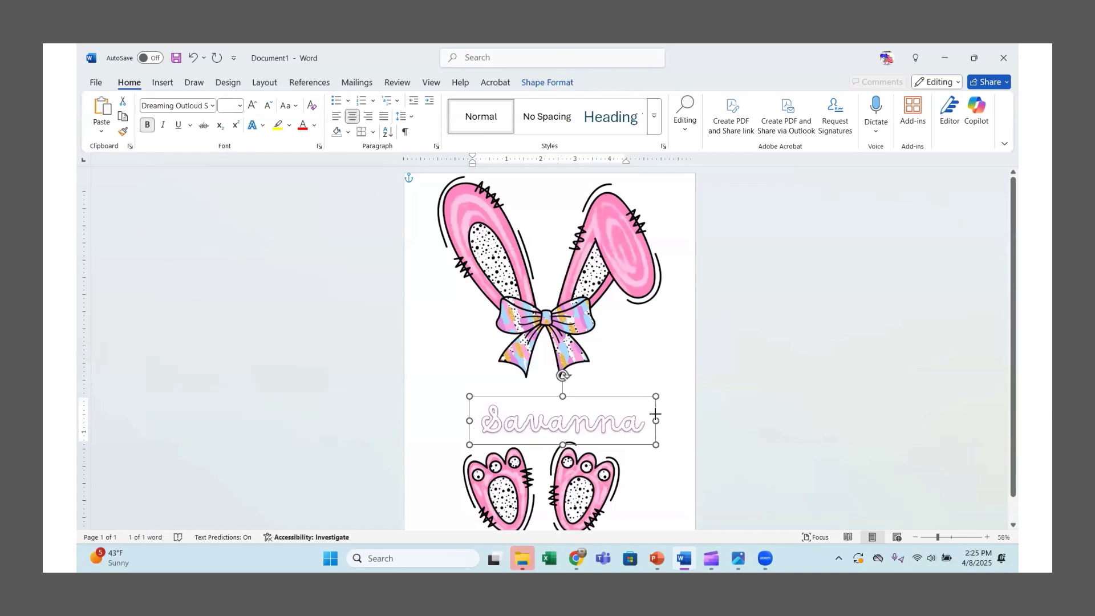
left_click(629, 379)
left_click(581, 420)
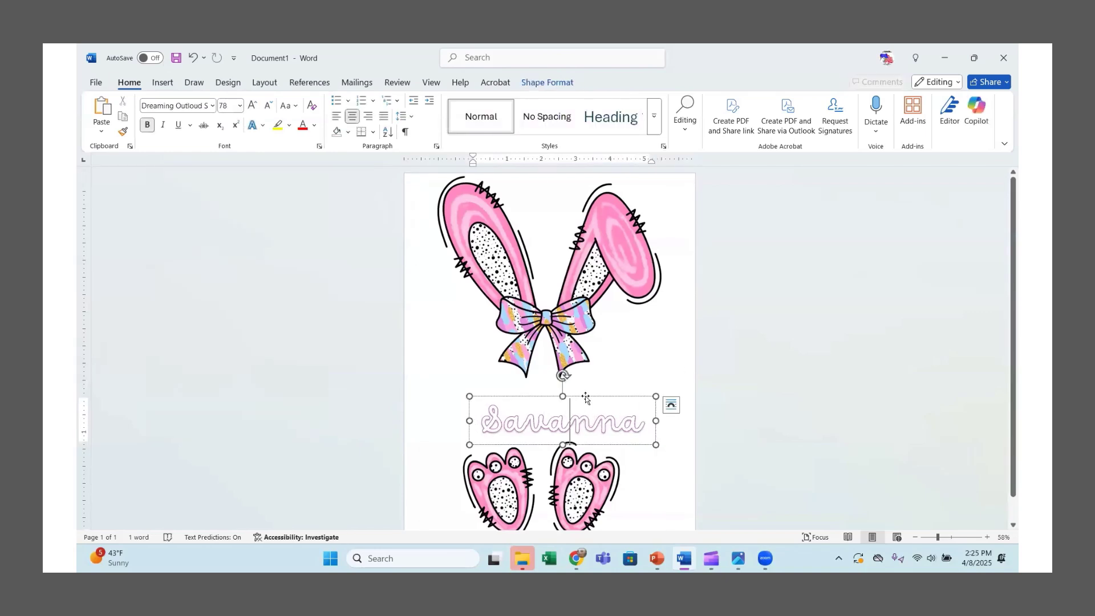
mouse_move(585, 398)
left_mouse_down()
mouse_move(577, 394)
mouse_move(589, 385)
mouse_move(568, 390)
left_mouse_up()
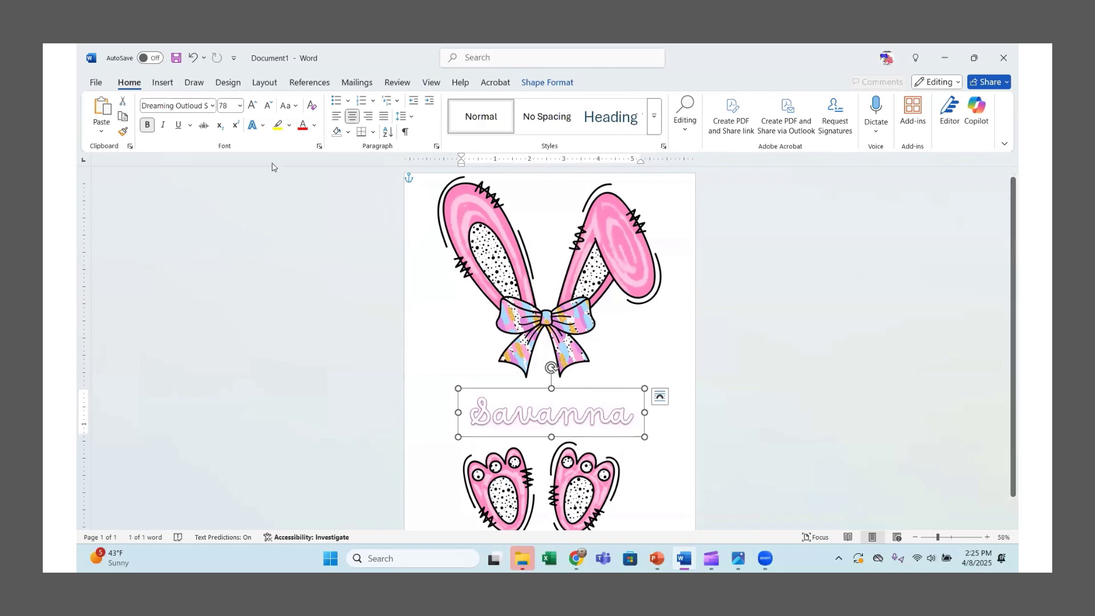
Step: Change the name's font colour to a light pink-purple theme colour that matches the bunny artwork
left_click(314, 125)
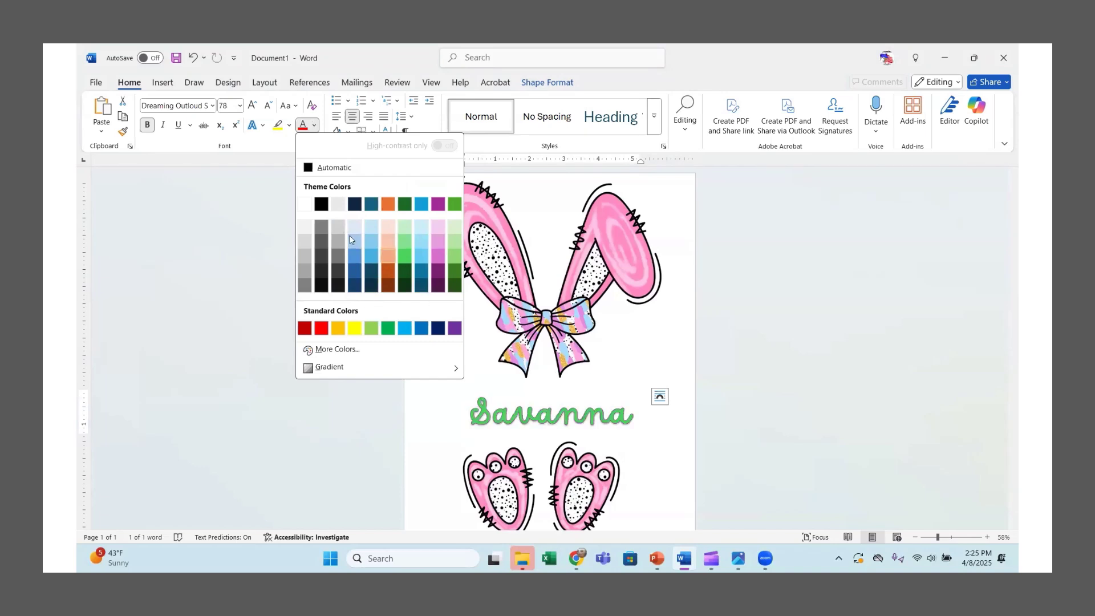
left_click(436, 245)
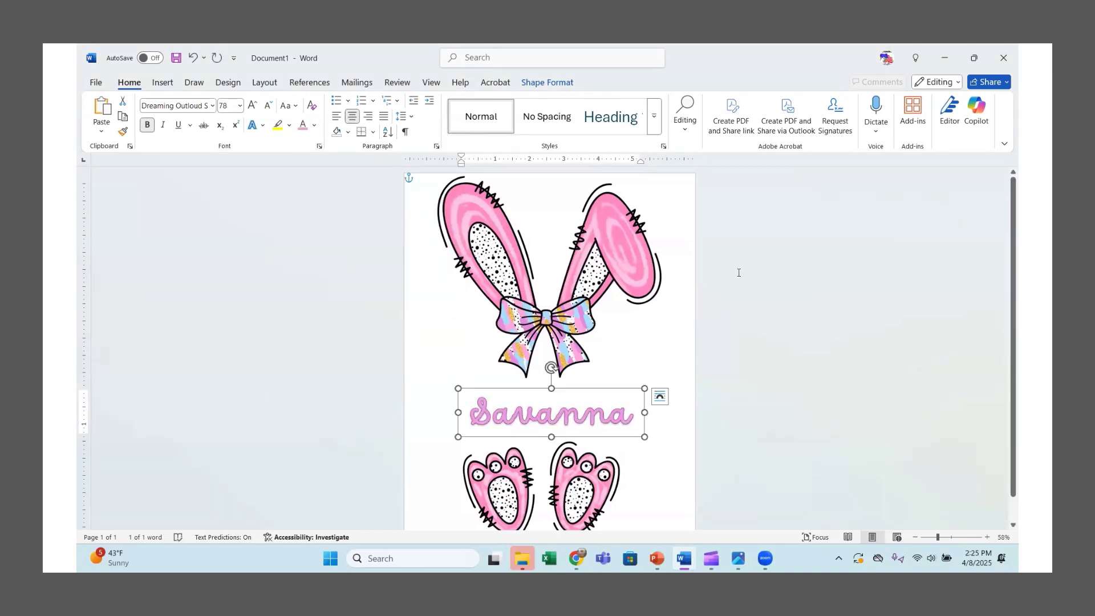
left_click(684, 309)
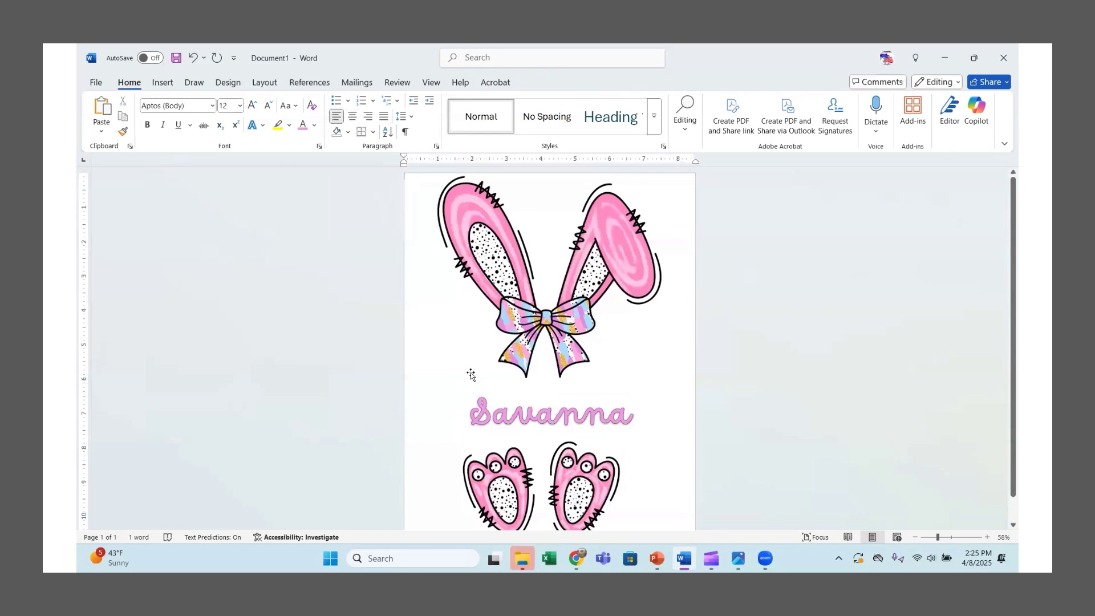
Step: Select the whole name below the bow and set its font size to 100
scroll(590, 384, "down", 1)
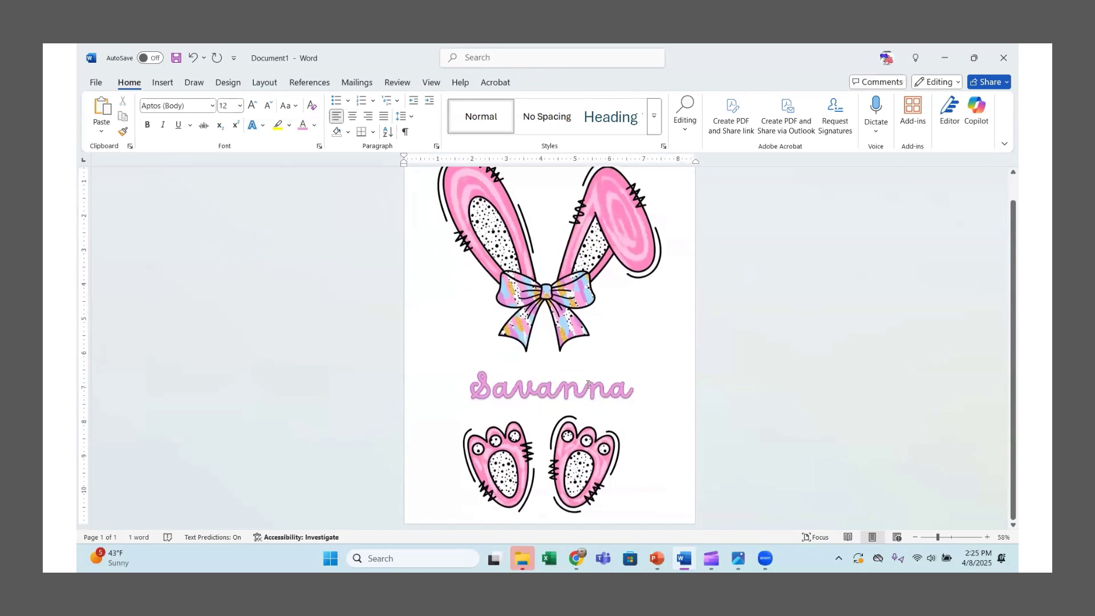
left_click(585, 392)
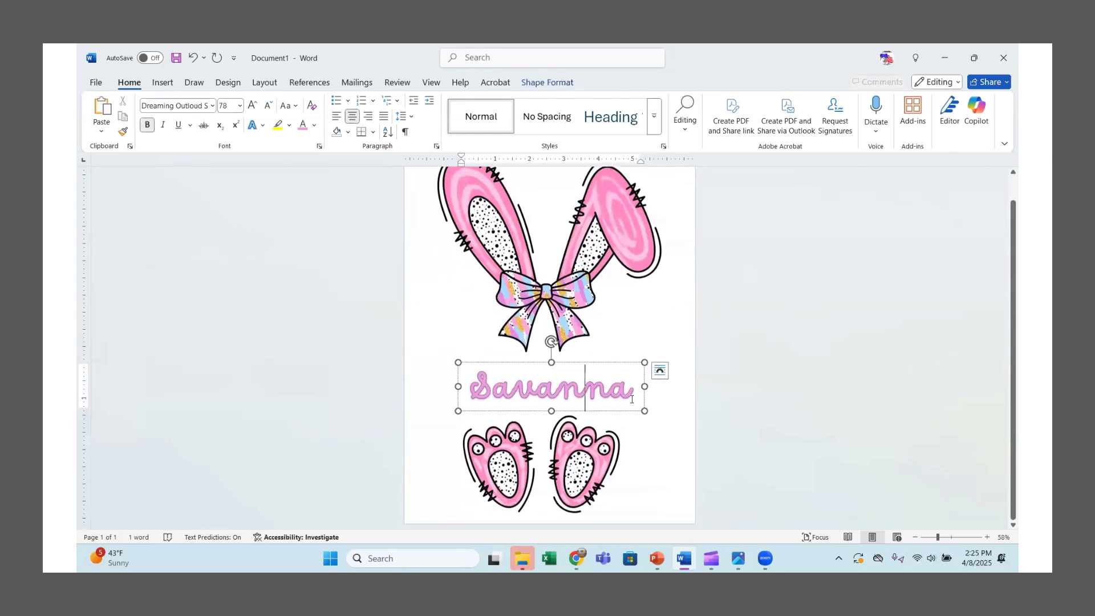
left_click_drag(633, 389, 468, 389)
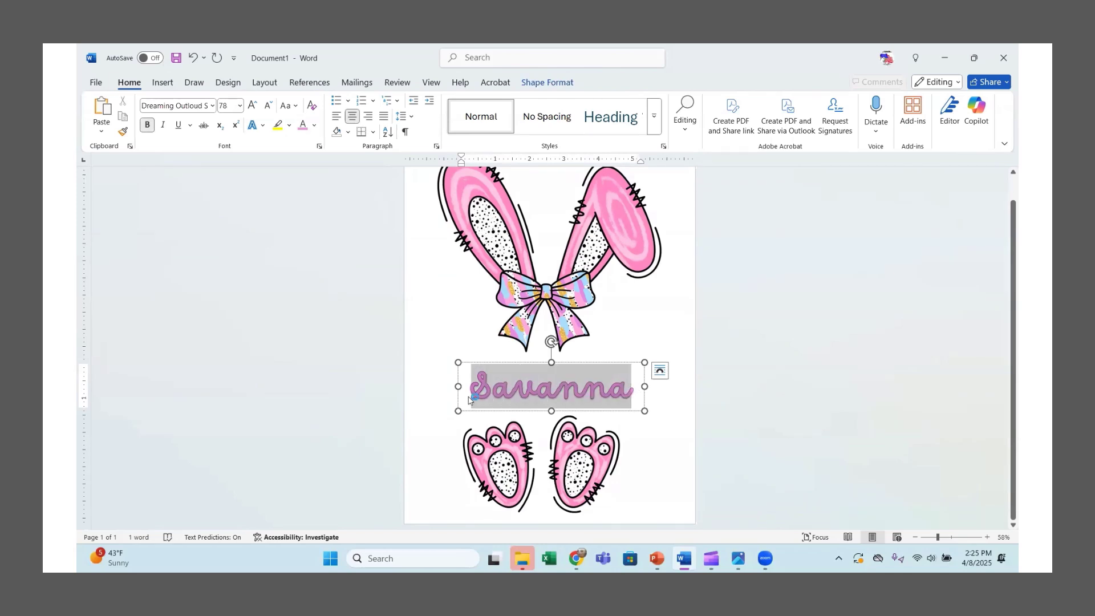
left_click(240, 106)
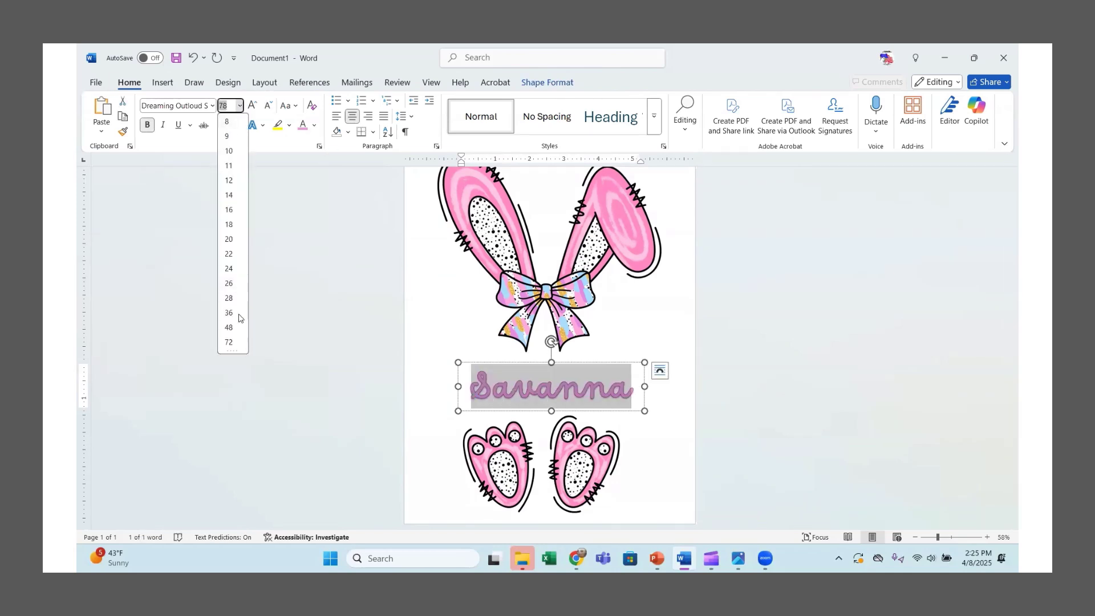
type("100")
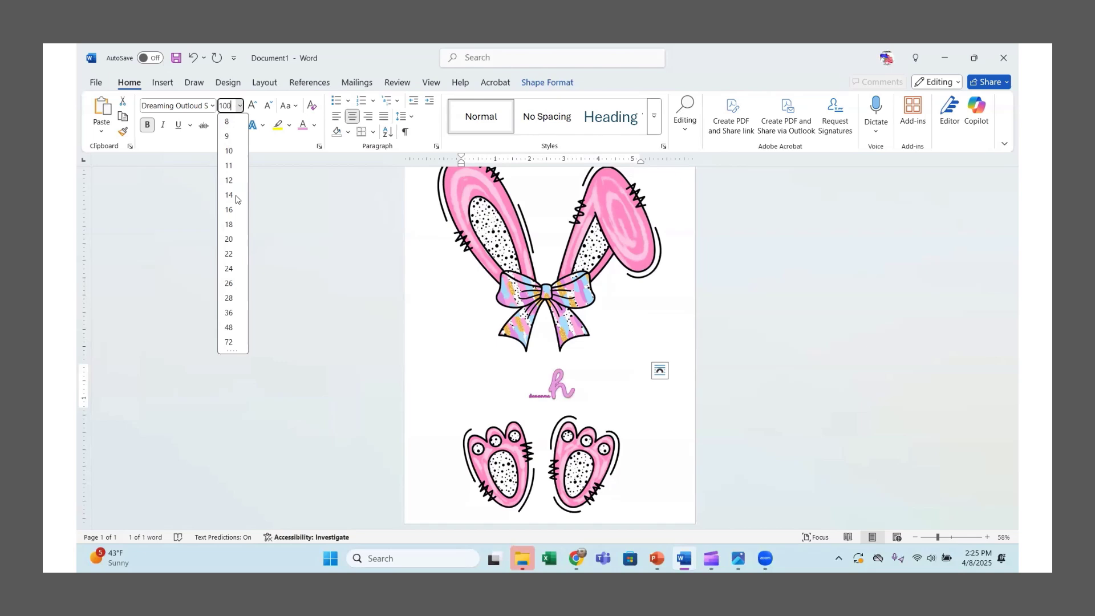
key("Return")
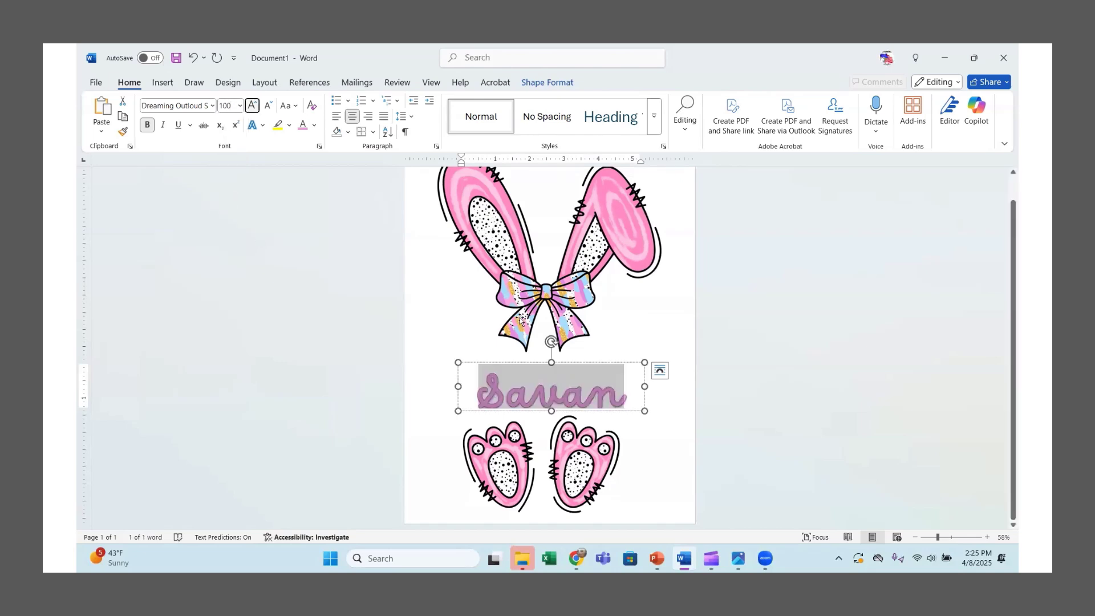
Step: Widen the name's text box until the whole name fits, and move it slightly up and back to the centre above the feet
left_click_drag(644, 386, 682, 378)
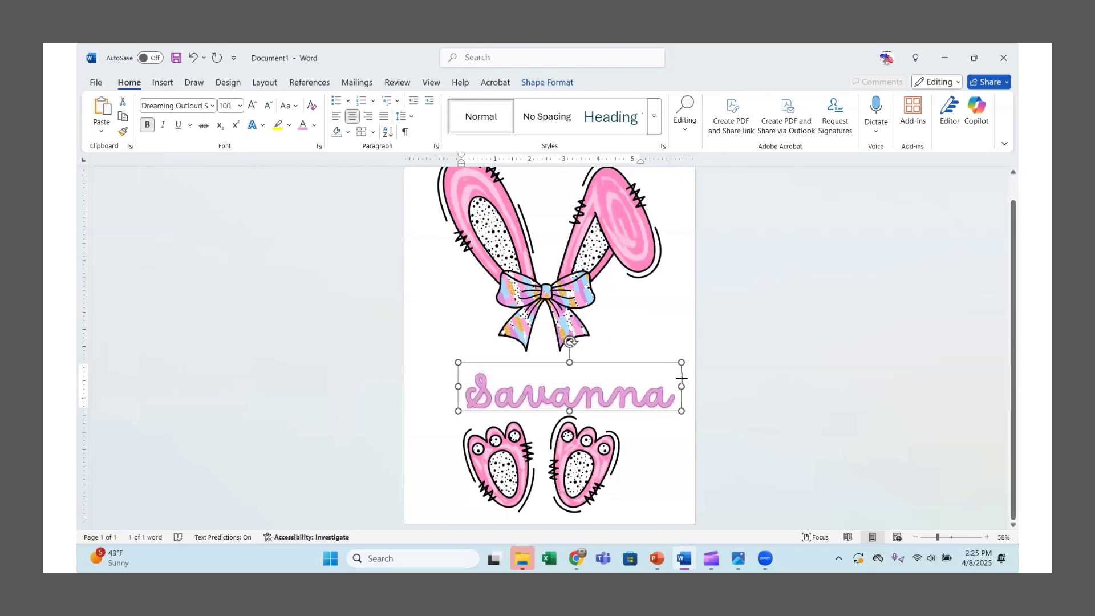
left_click(603, 353)
left_click(590, 390)
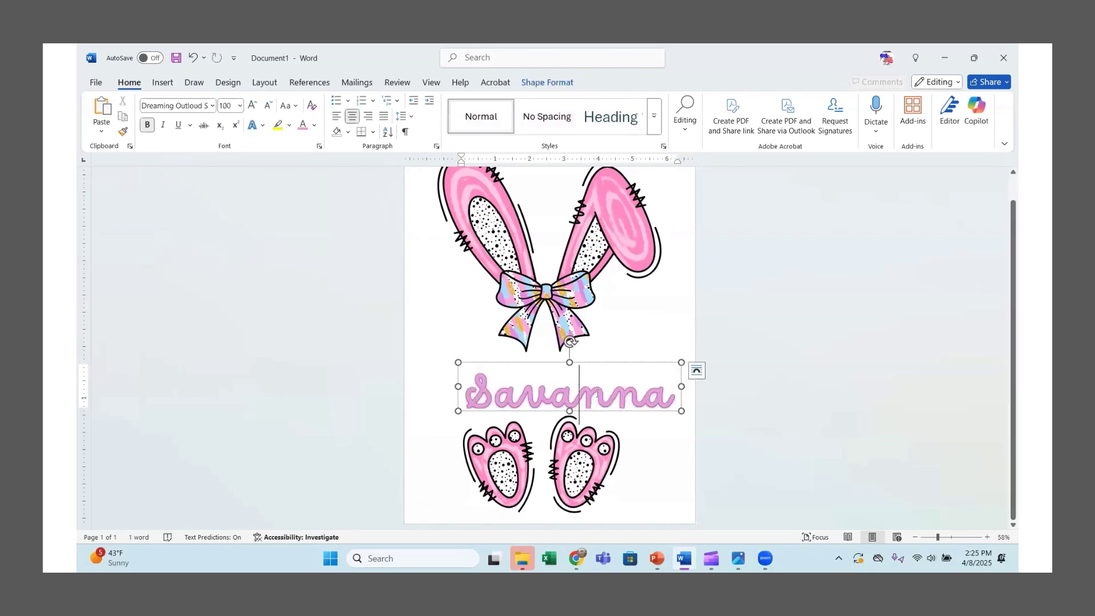
left_click_drag(593, 360, 572, 355)
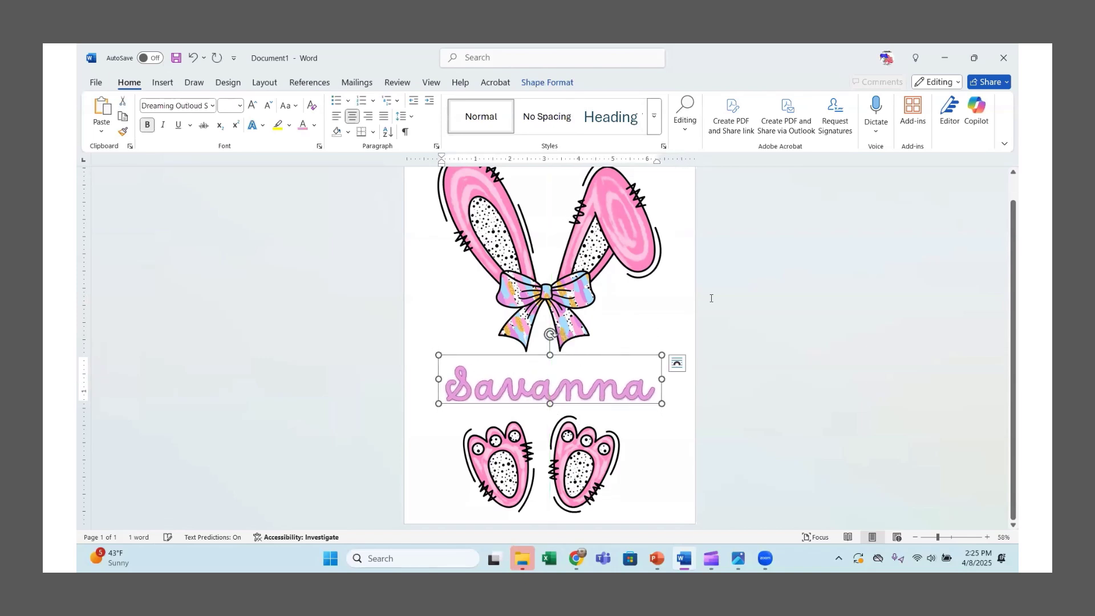
left_click(746, 239)
scroll(606, 345, "down", 1)
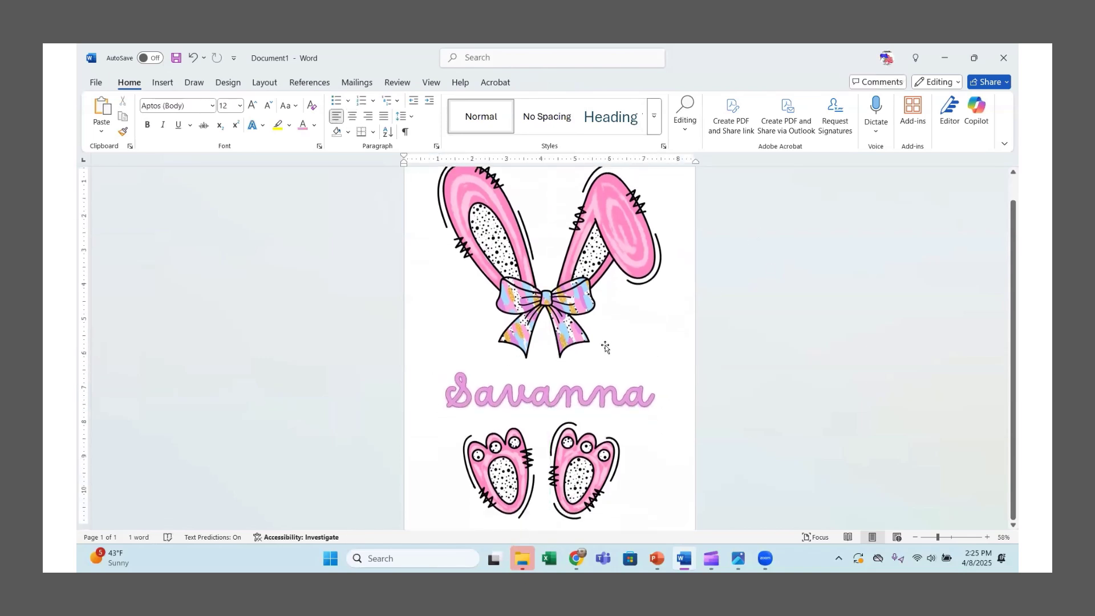
scroll(604, 349, "up", 1)
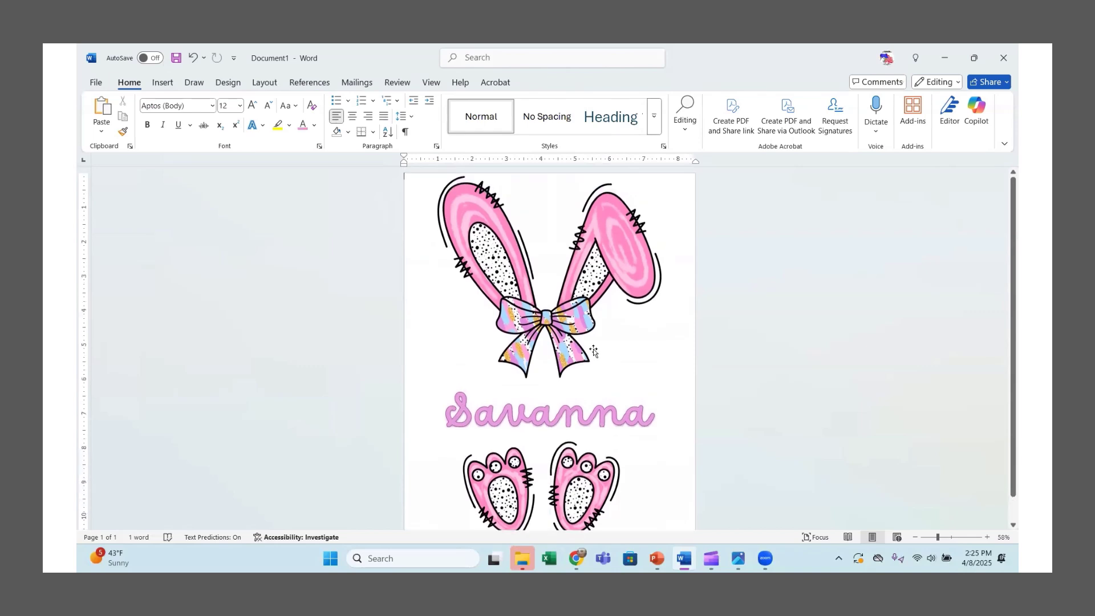
scroll(590, 351, "down", 1)
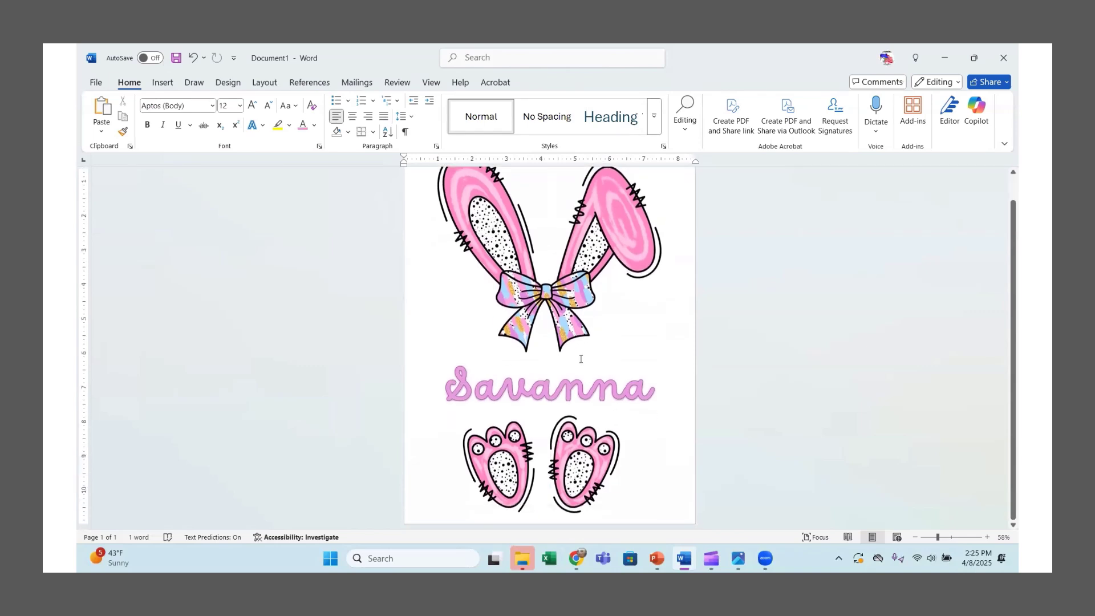